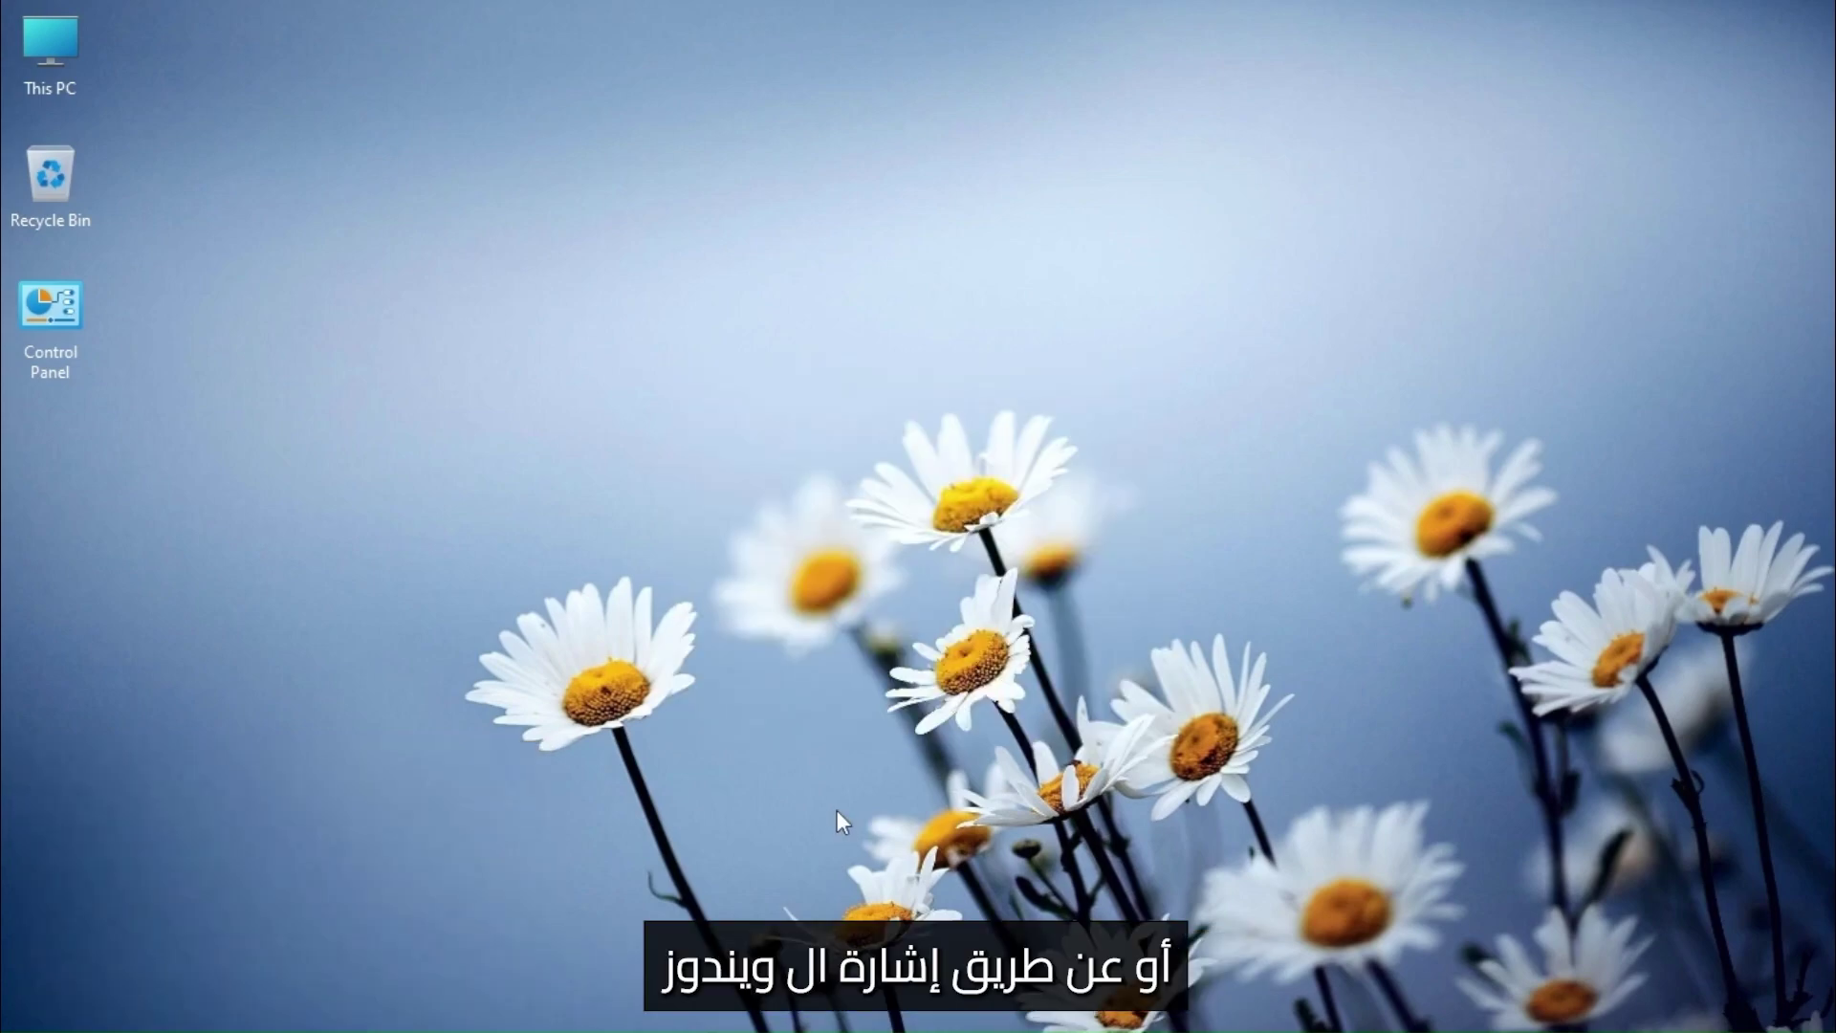
# Open Task Manager and display the list of startup apps
pyautogui.rightClick(653, 1004)
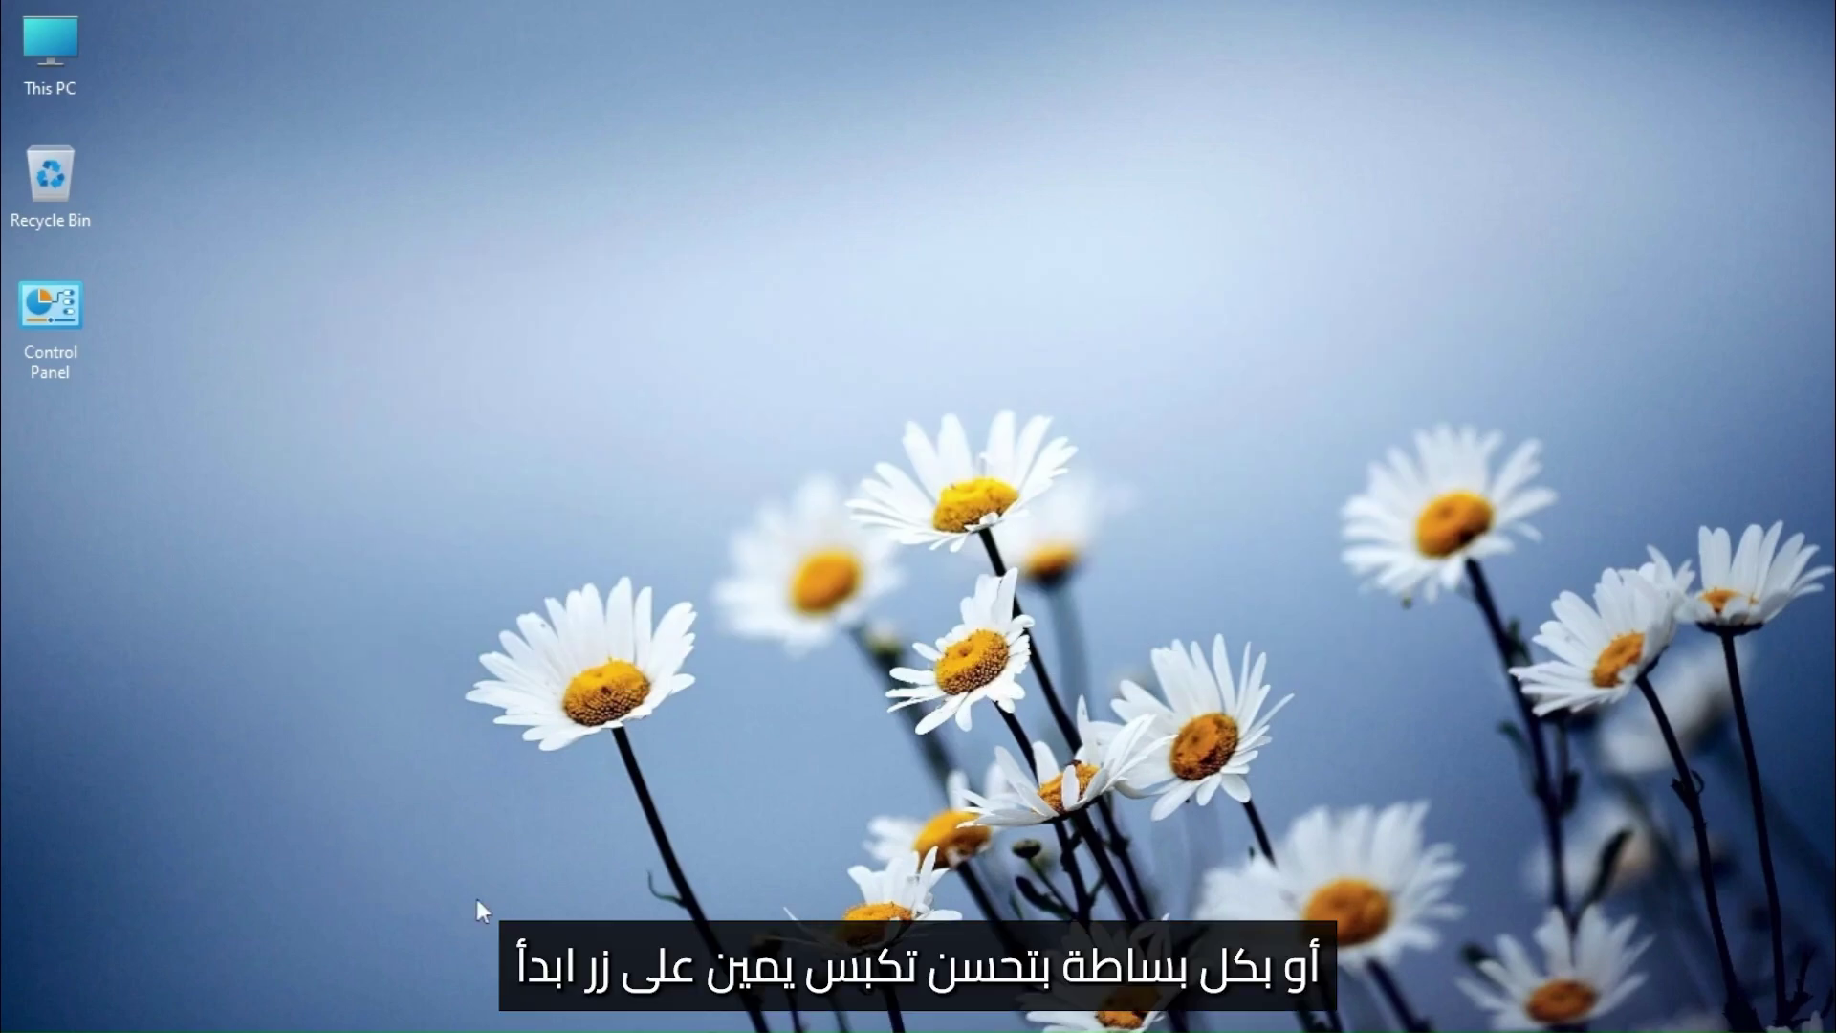
pyautogui.rightClick(652, 1001)
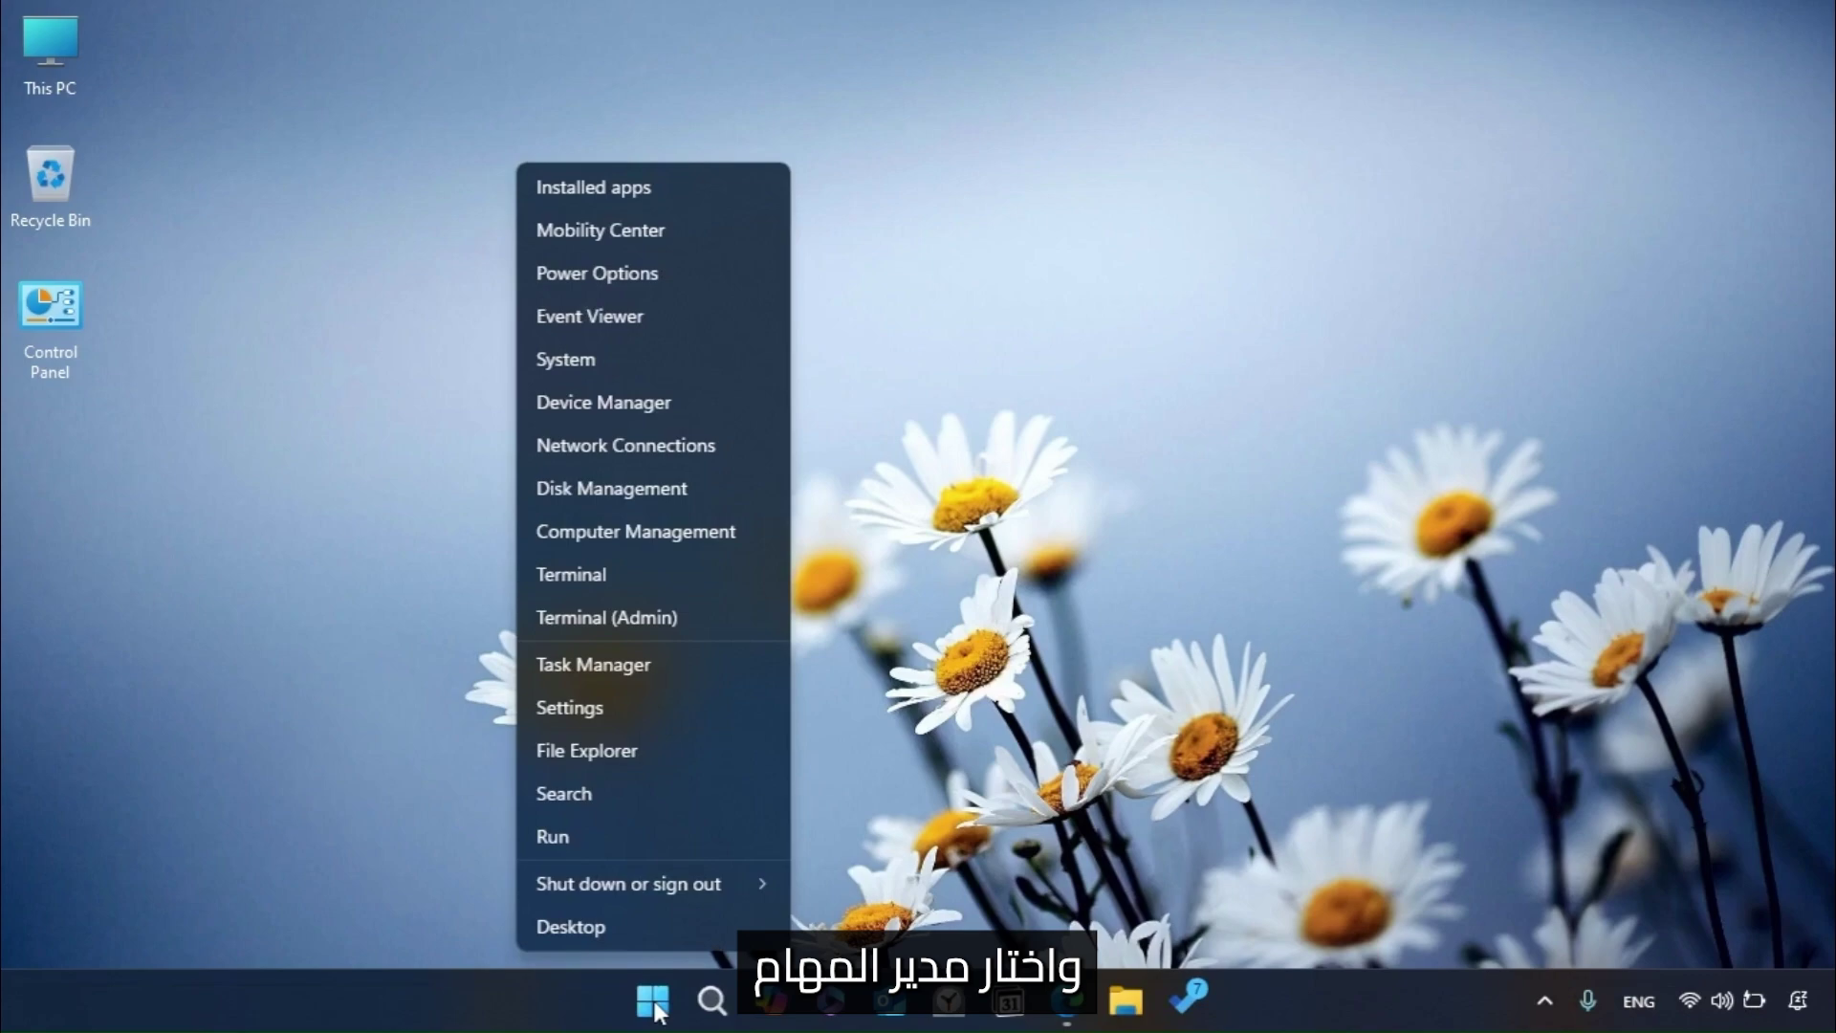
pyautogui.click(640, 668)
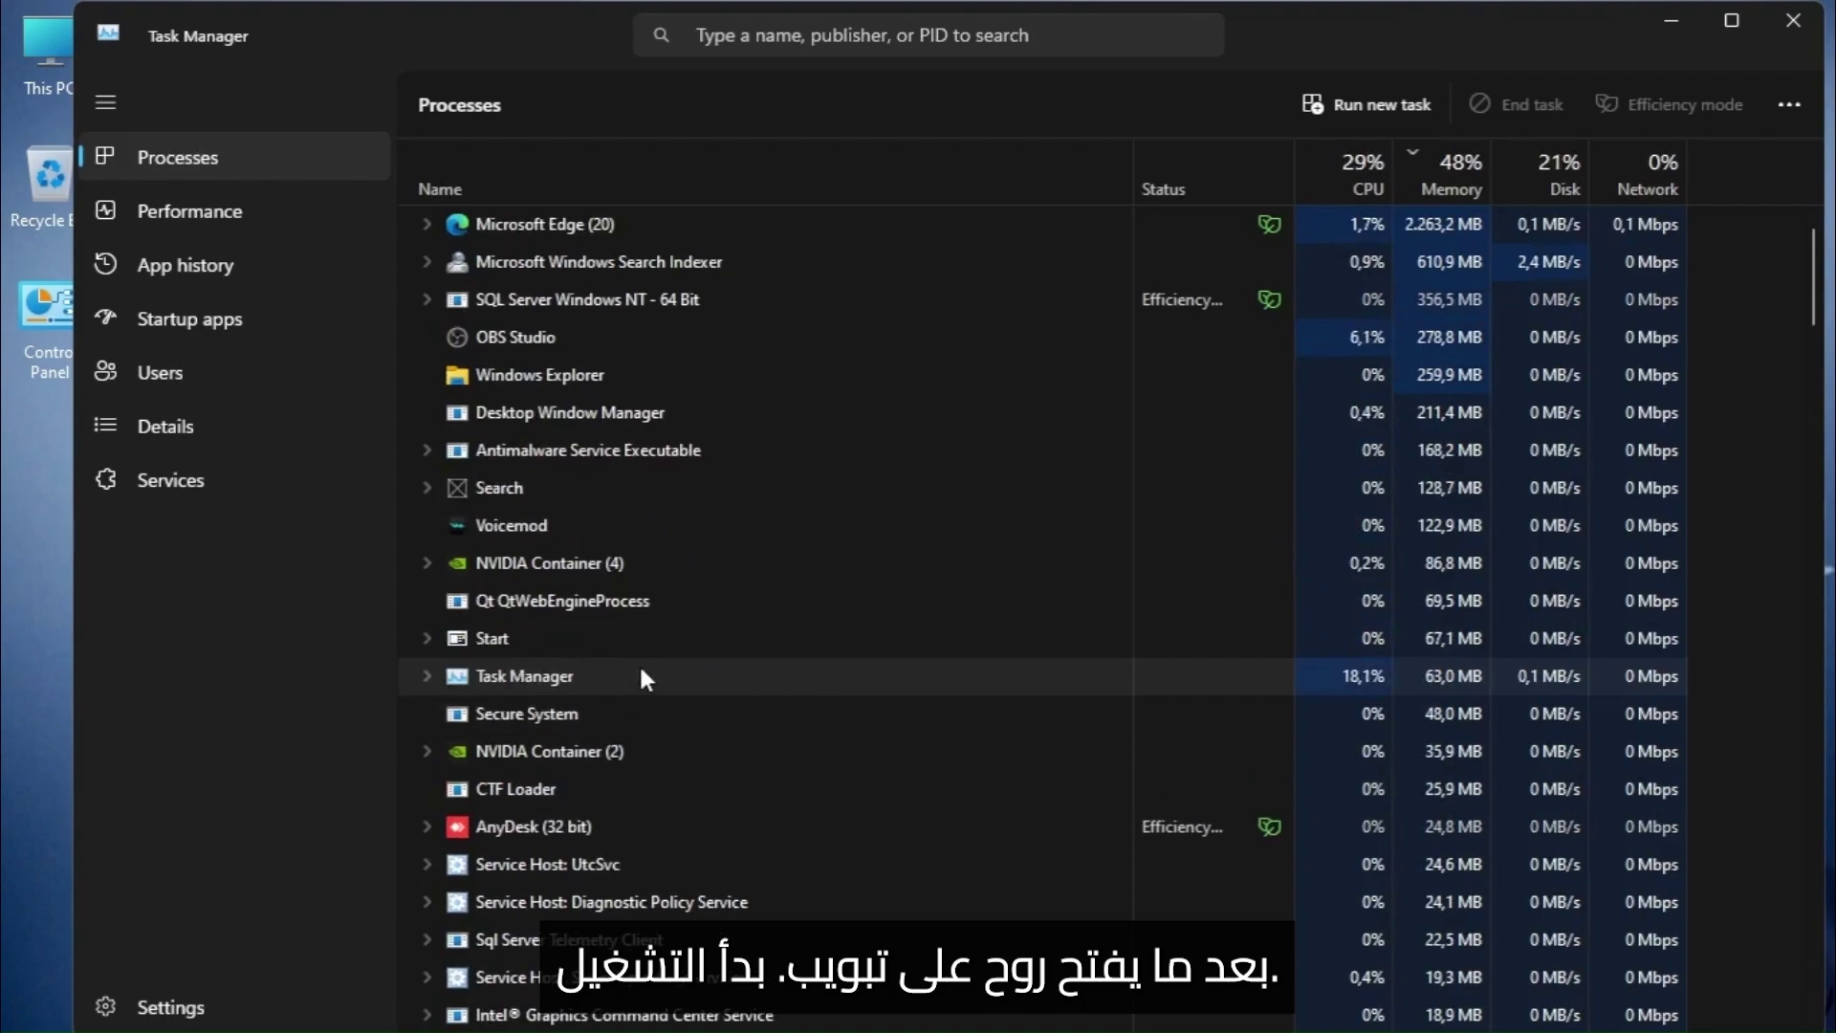
pyautogui.click(227, 320)
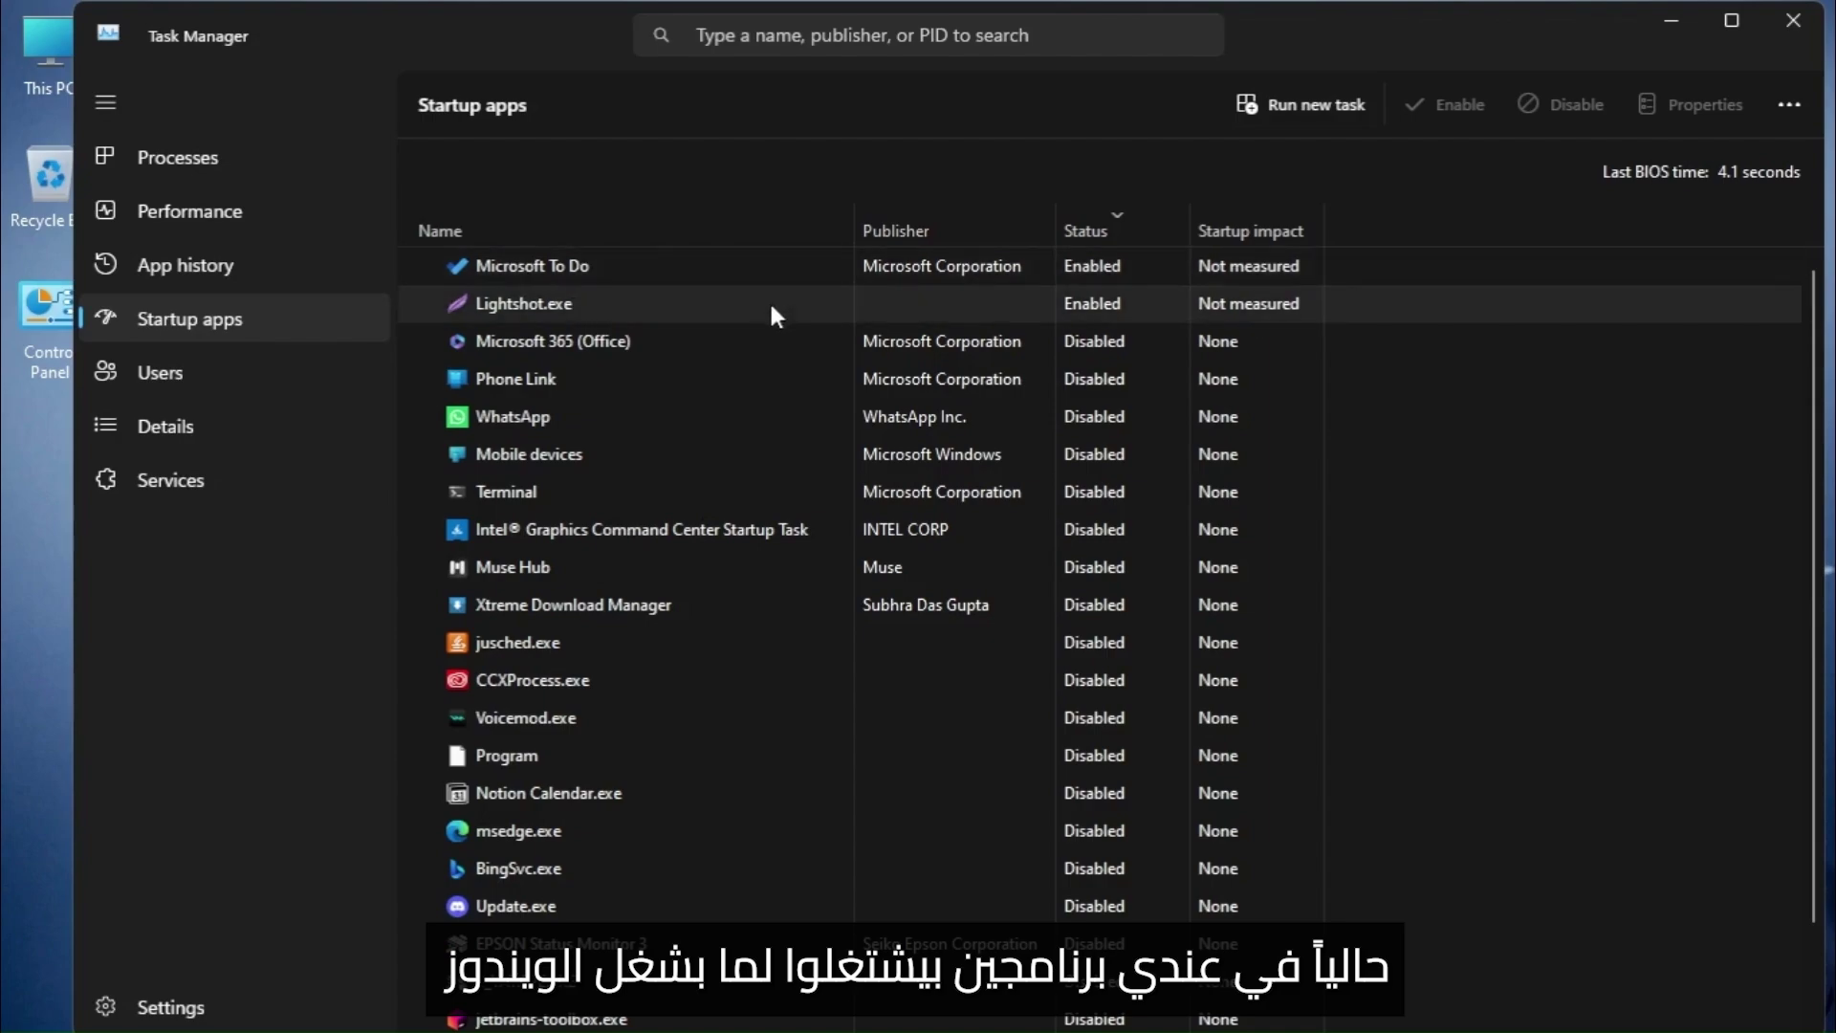
# Disable the two enabled startup apps, Microsoft To Do and Lightshot.exe
pyautogui.rightClick(784, 265)
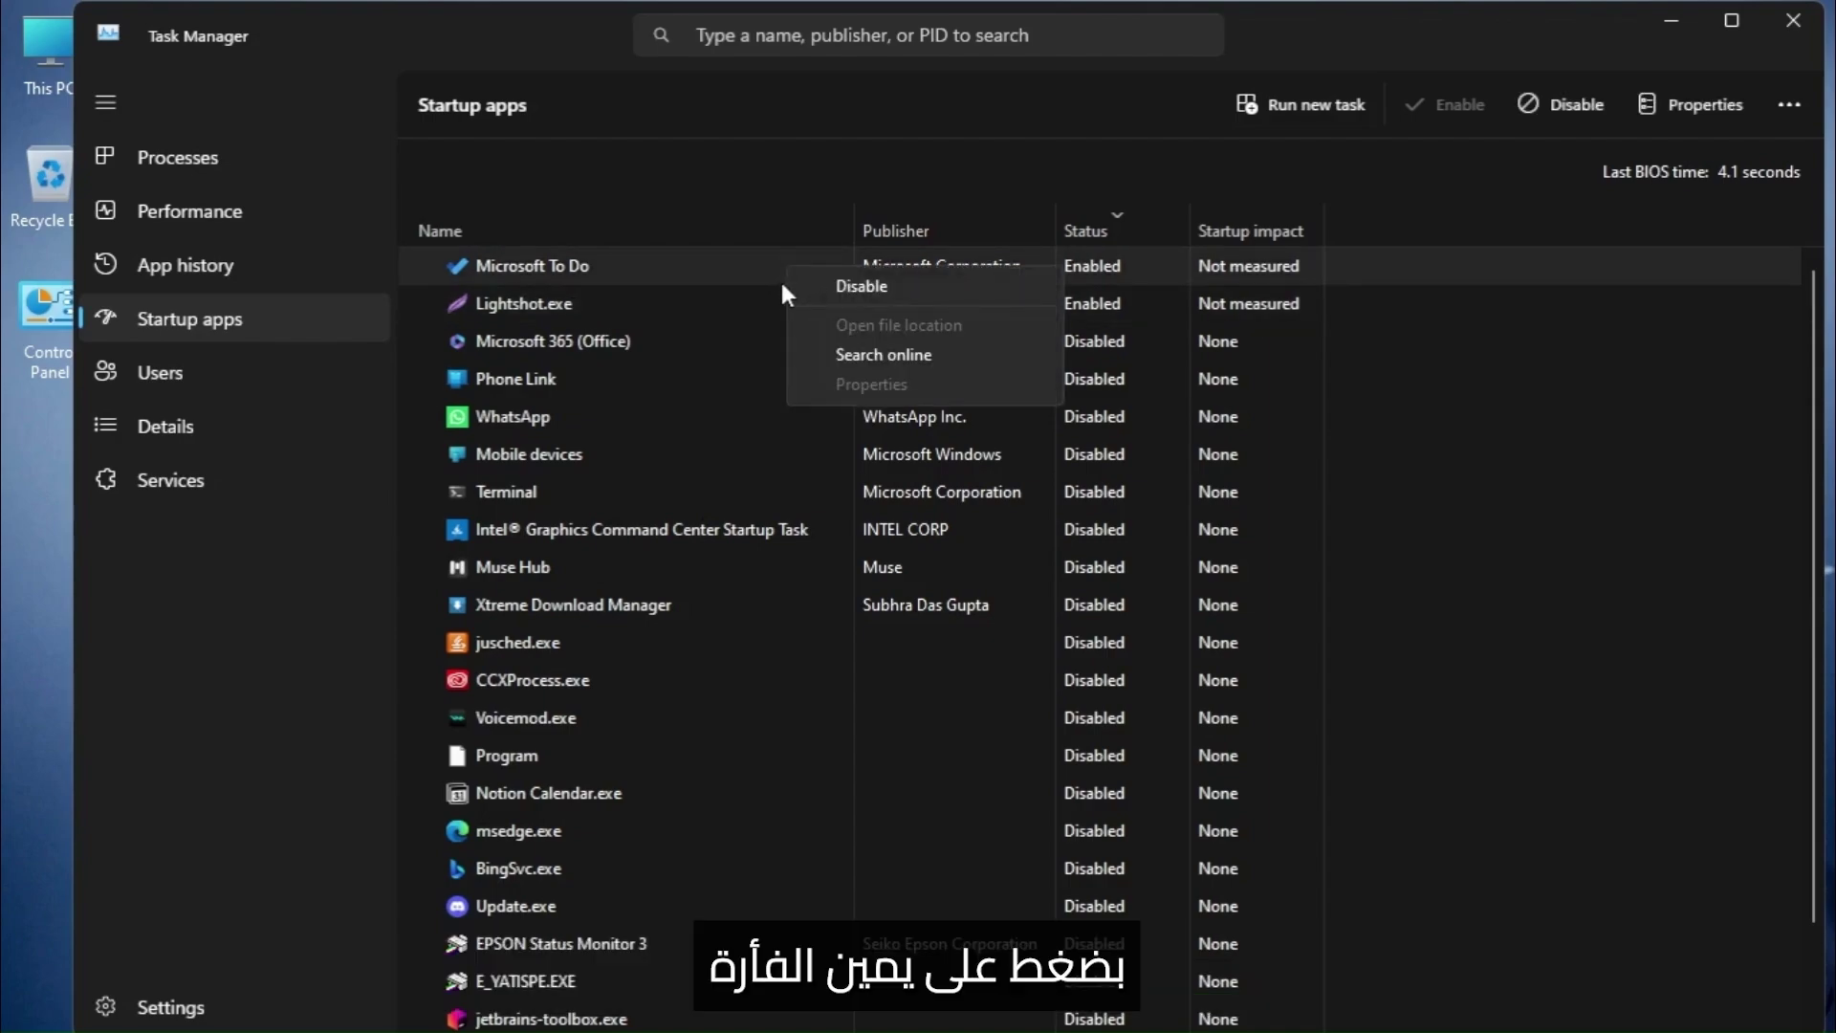
pyautogui.click(934, 284)
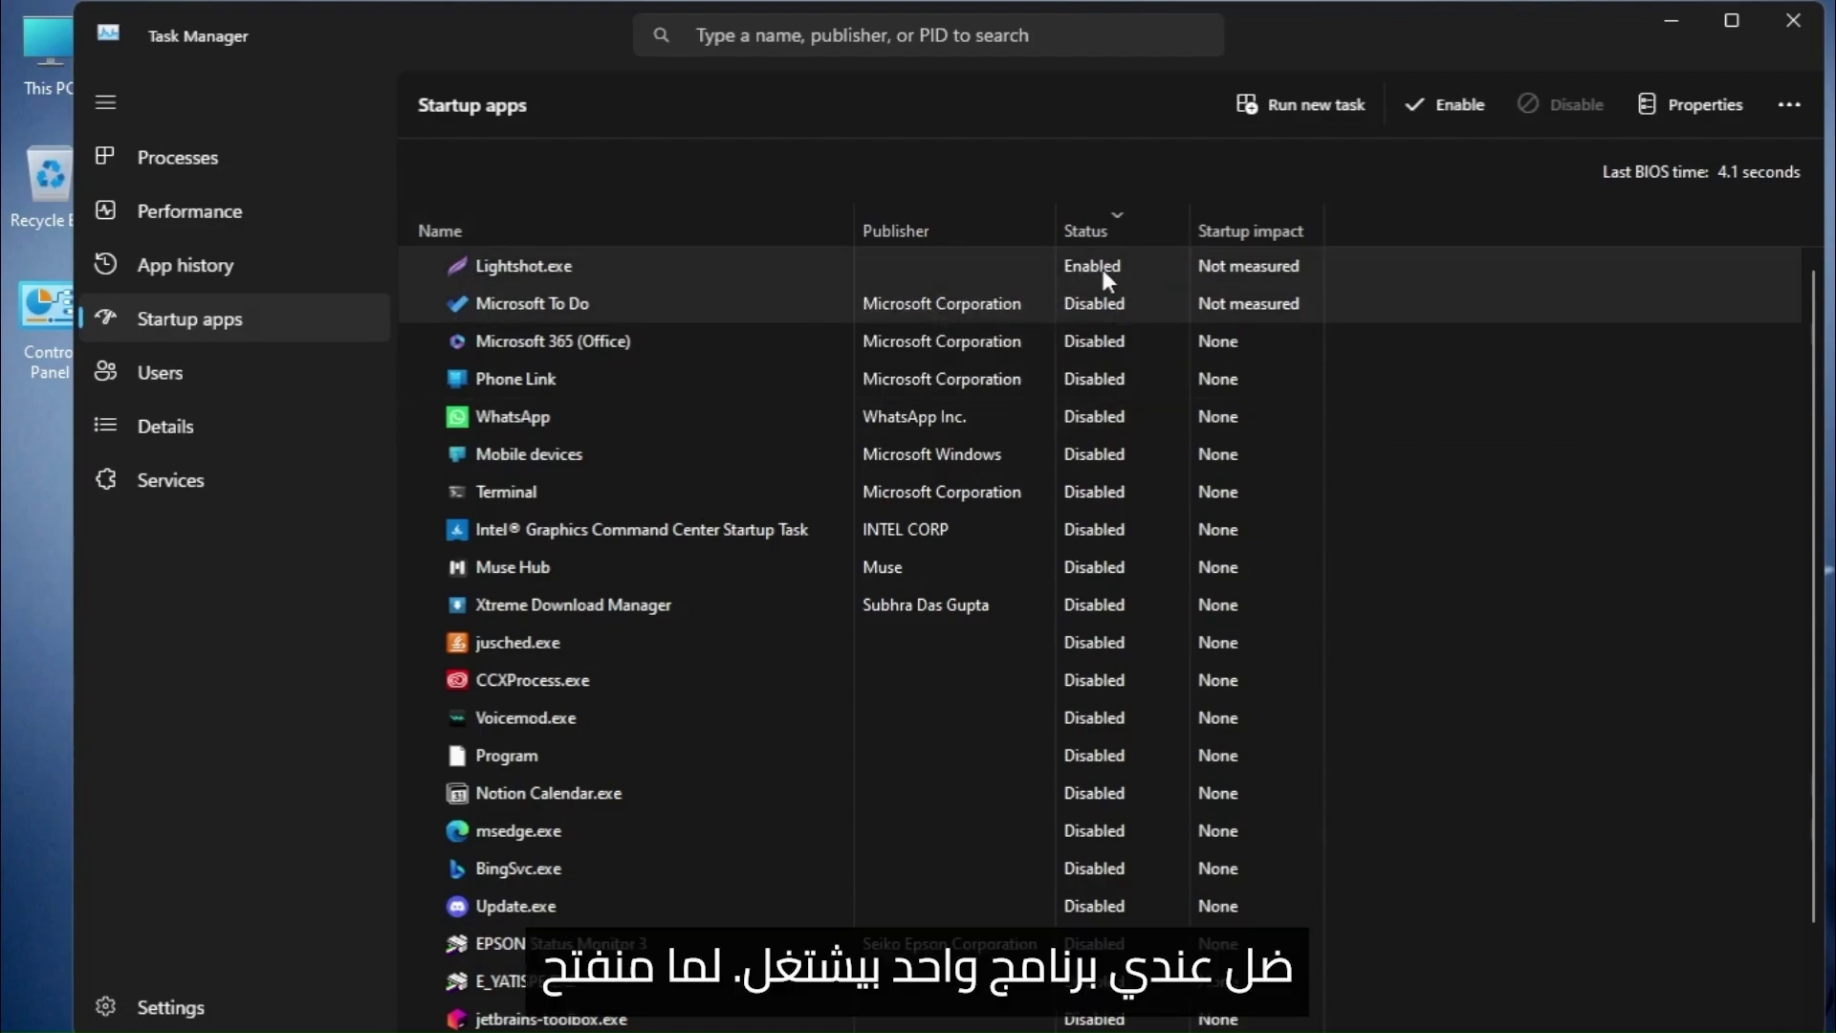
pyautogui.rightClick(951, 269)
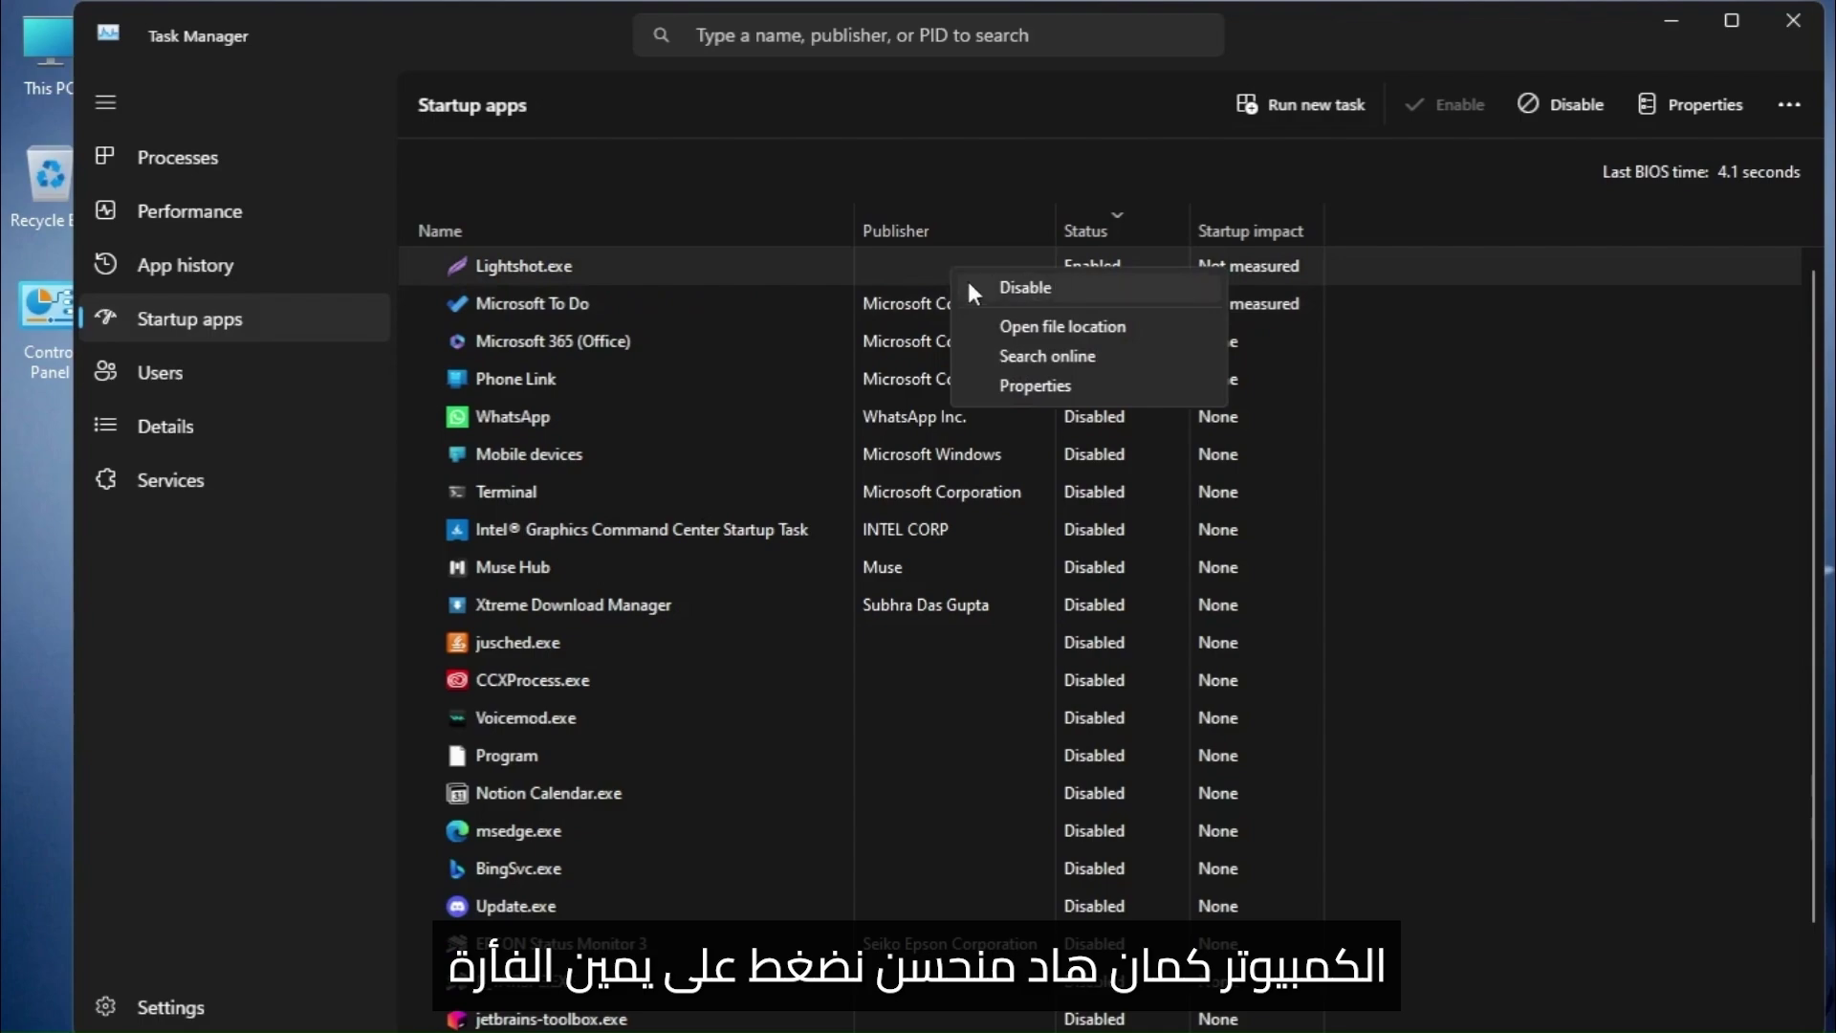
pyautogui.click(1065, 285)
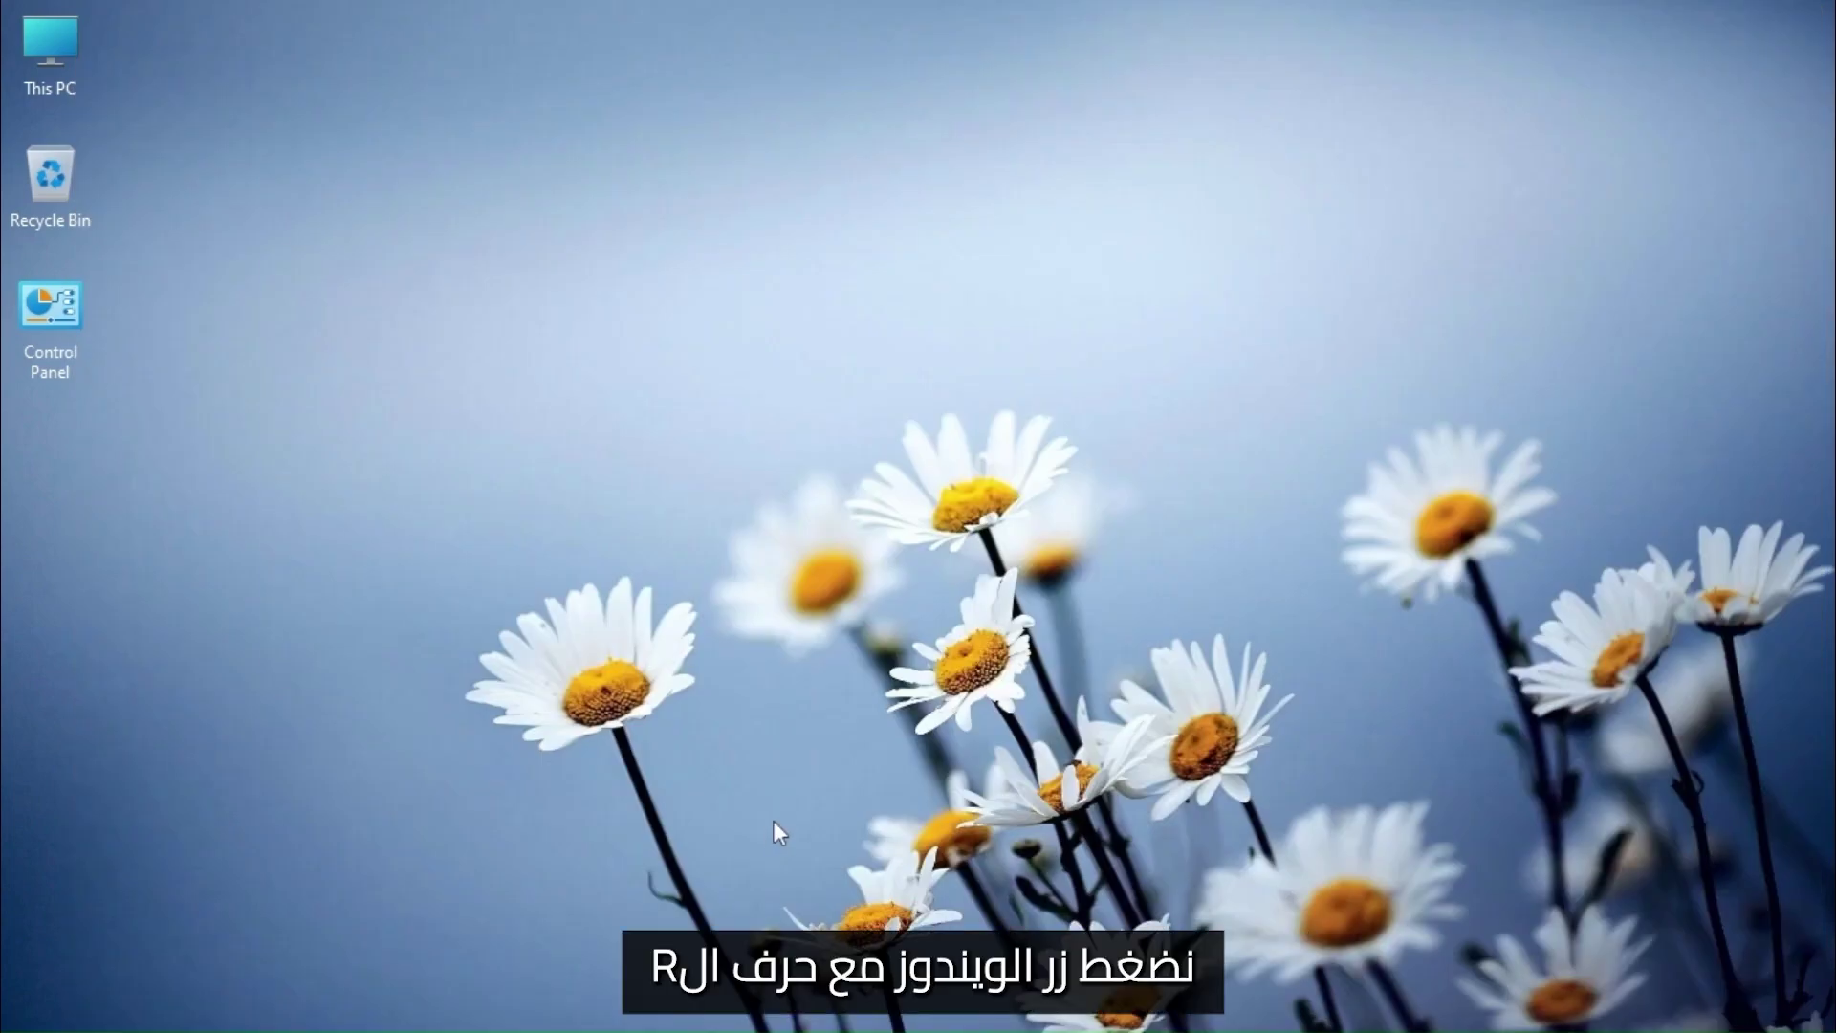
# Open the user's temporary files folder with the Run command %temp%
pyautogui.press('super+r')
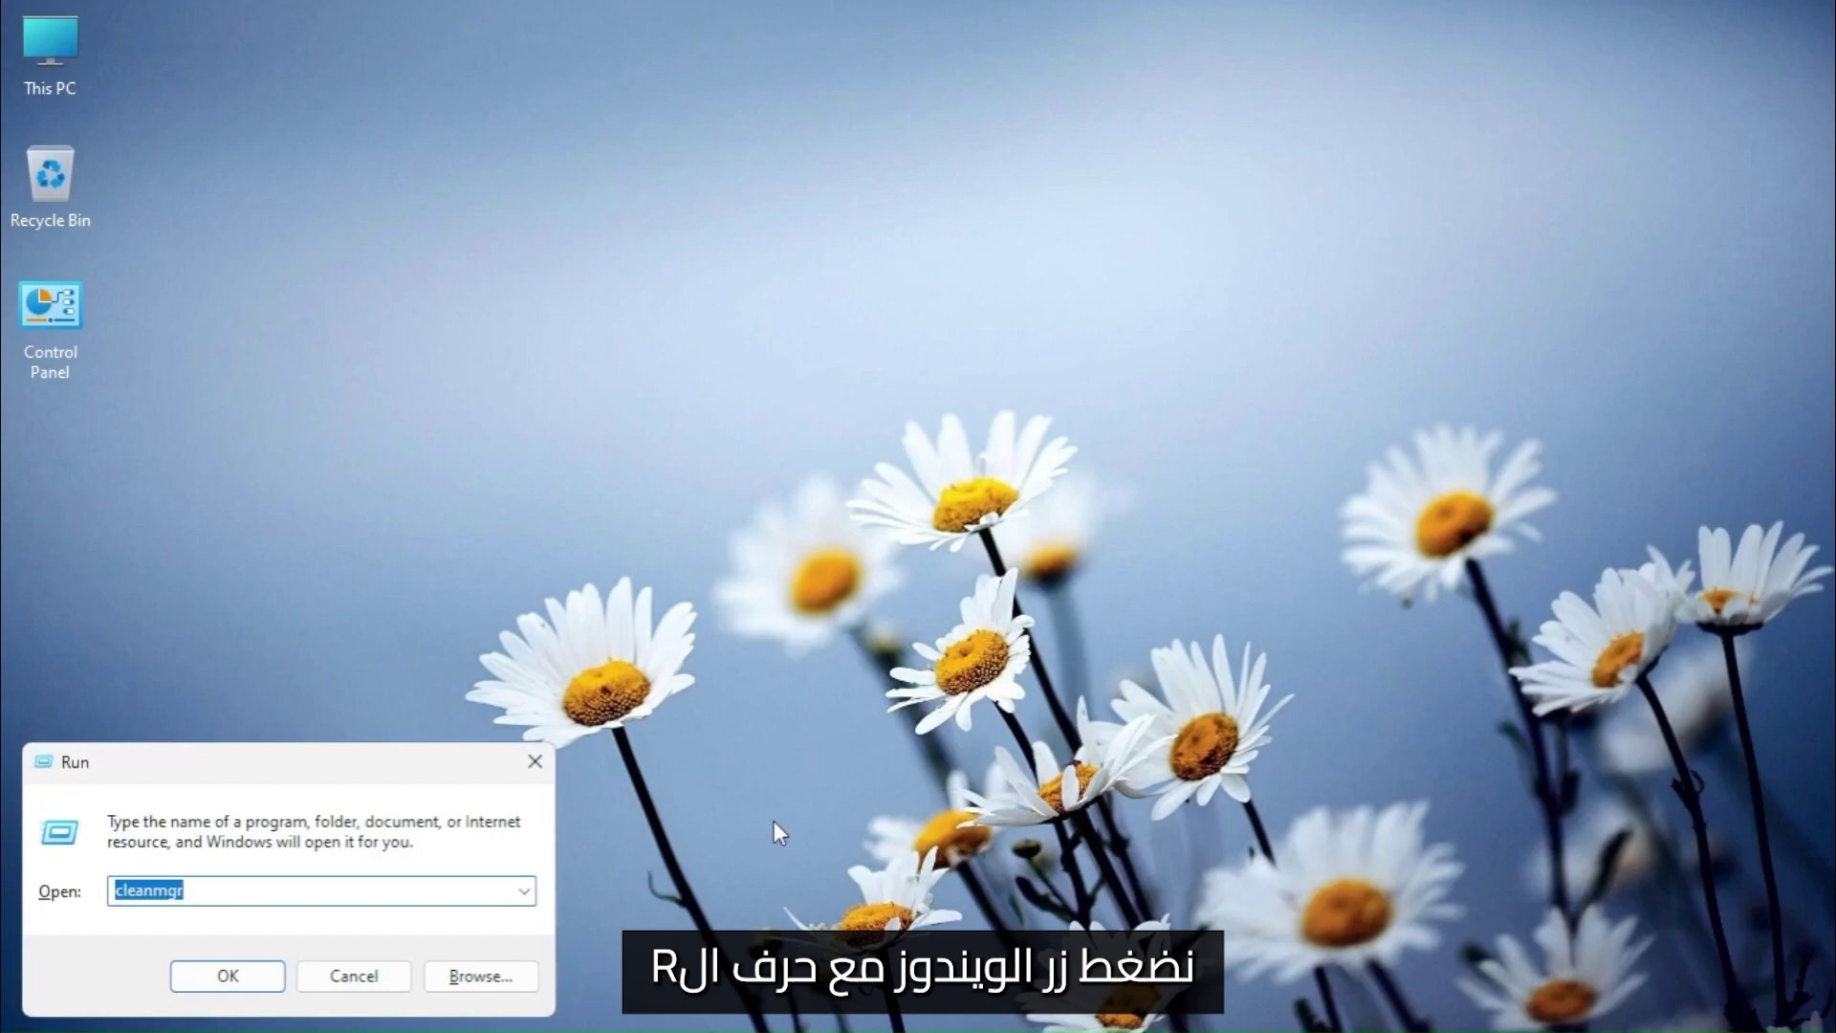
pyautogui.write('%')
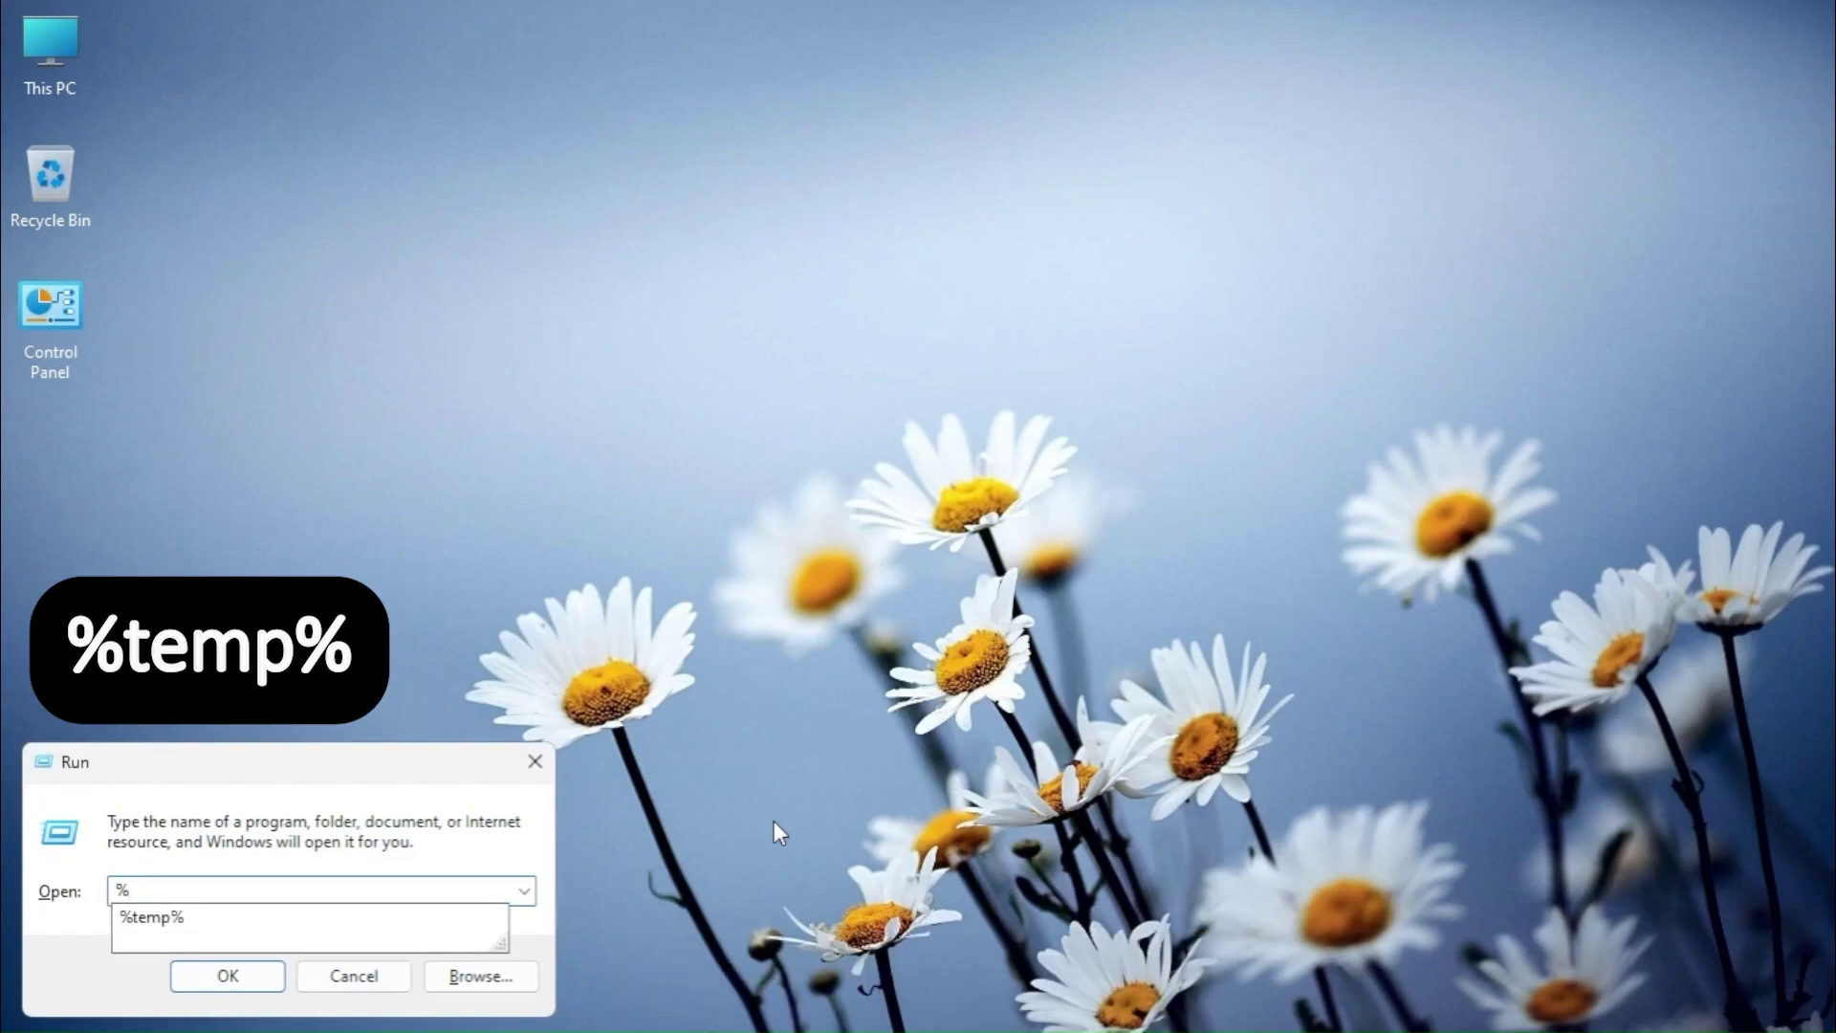
pyautogui.write('temp%')
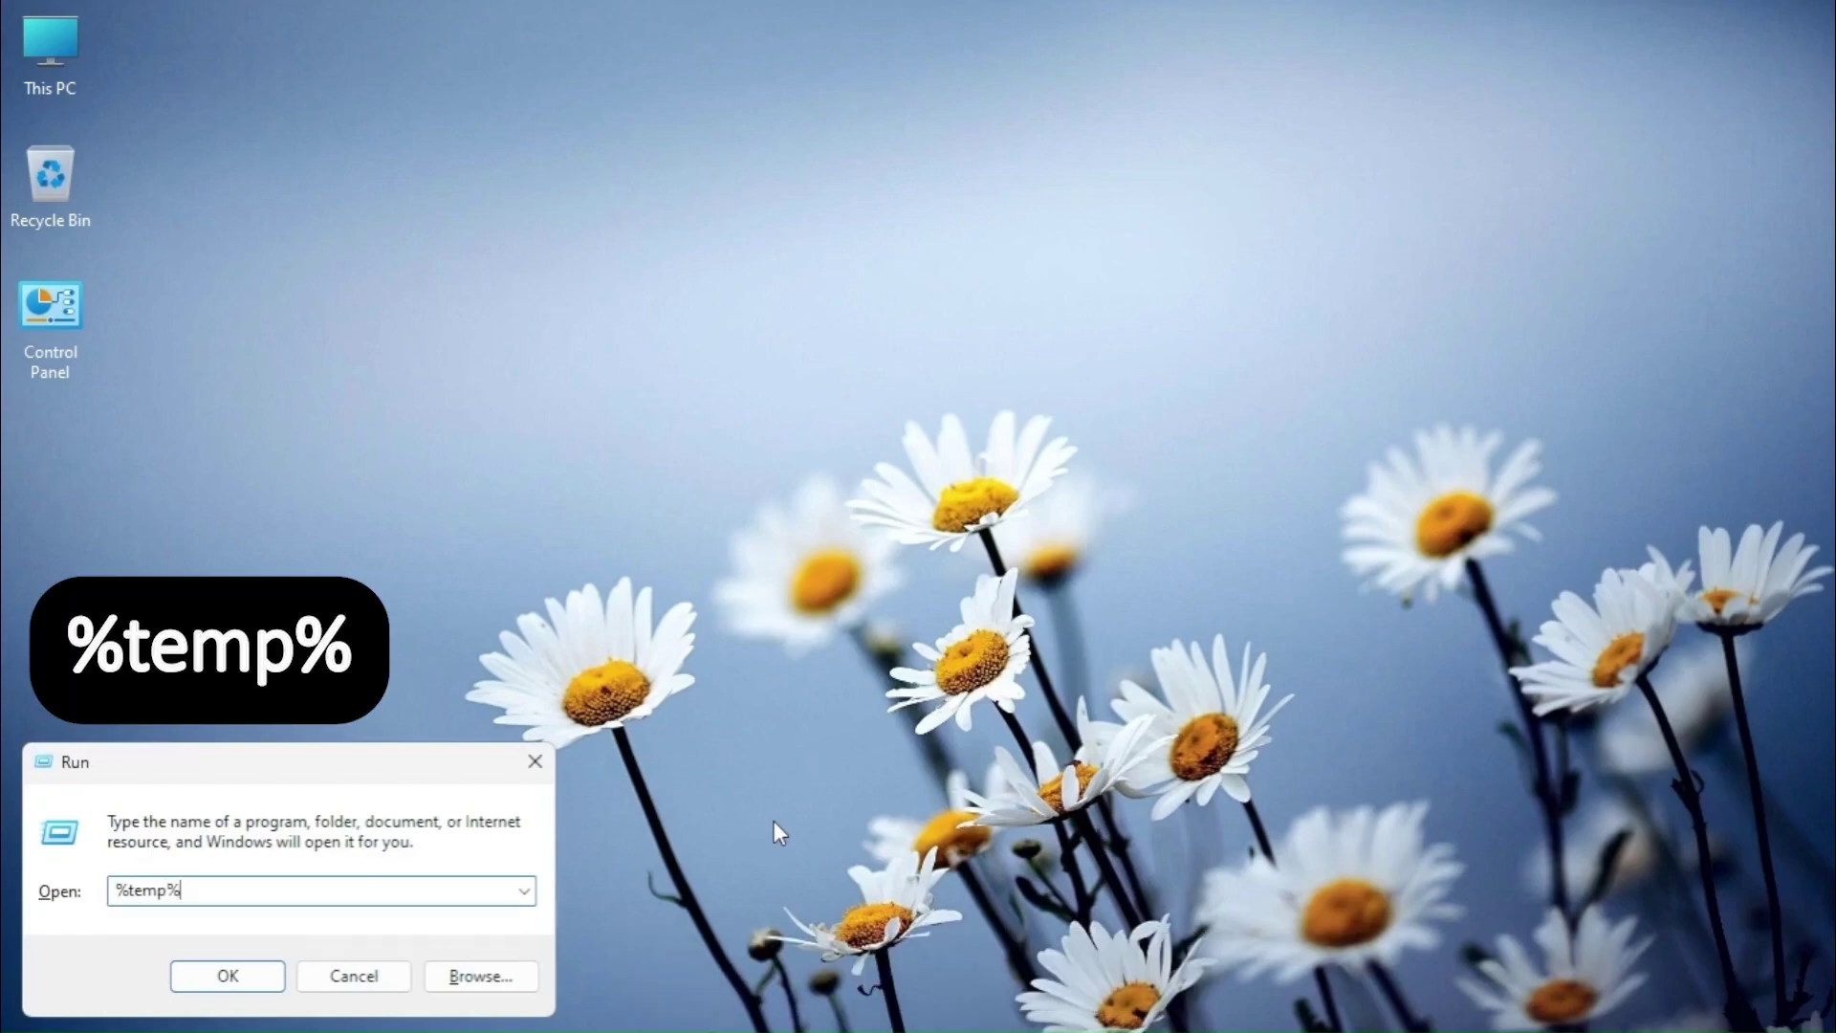
pyautogui.press('Return')
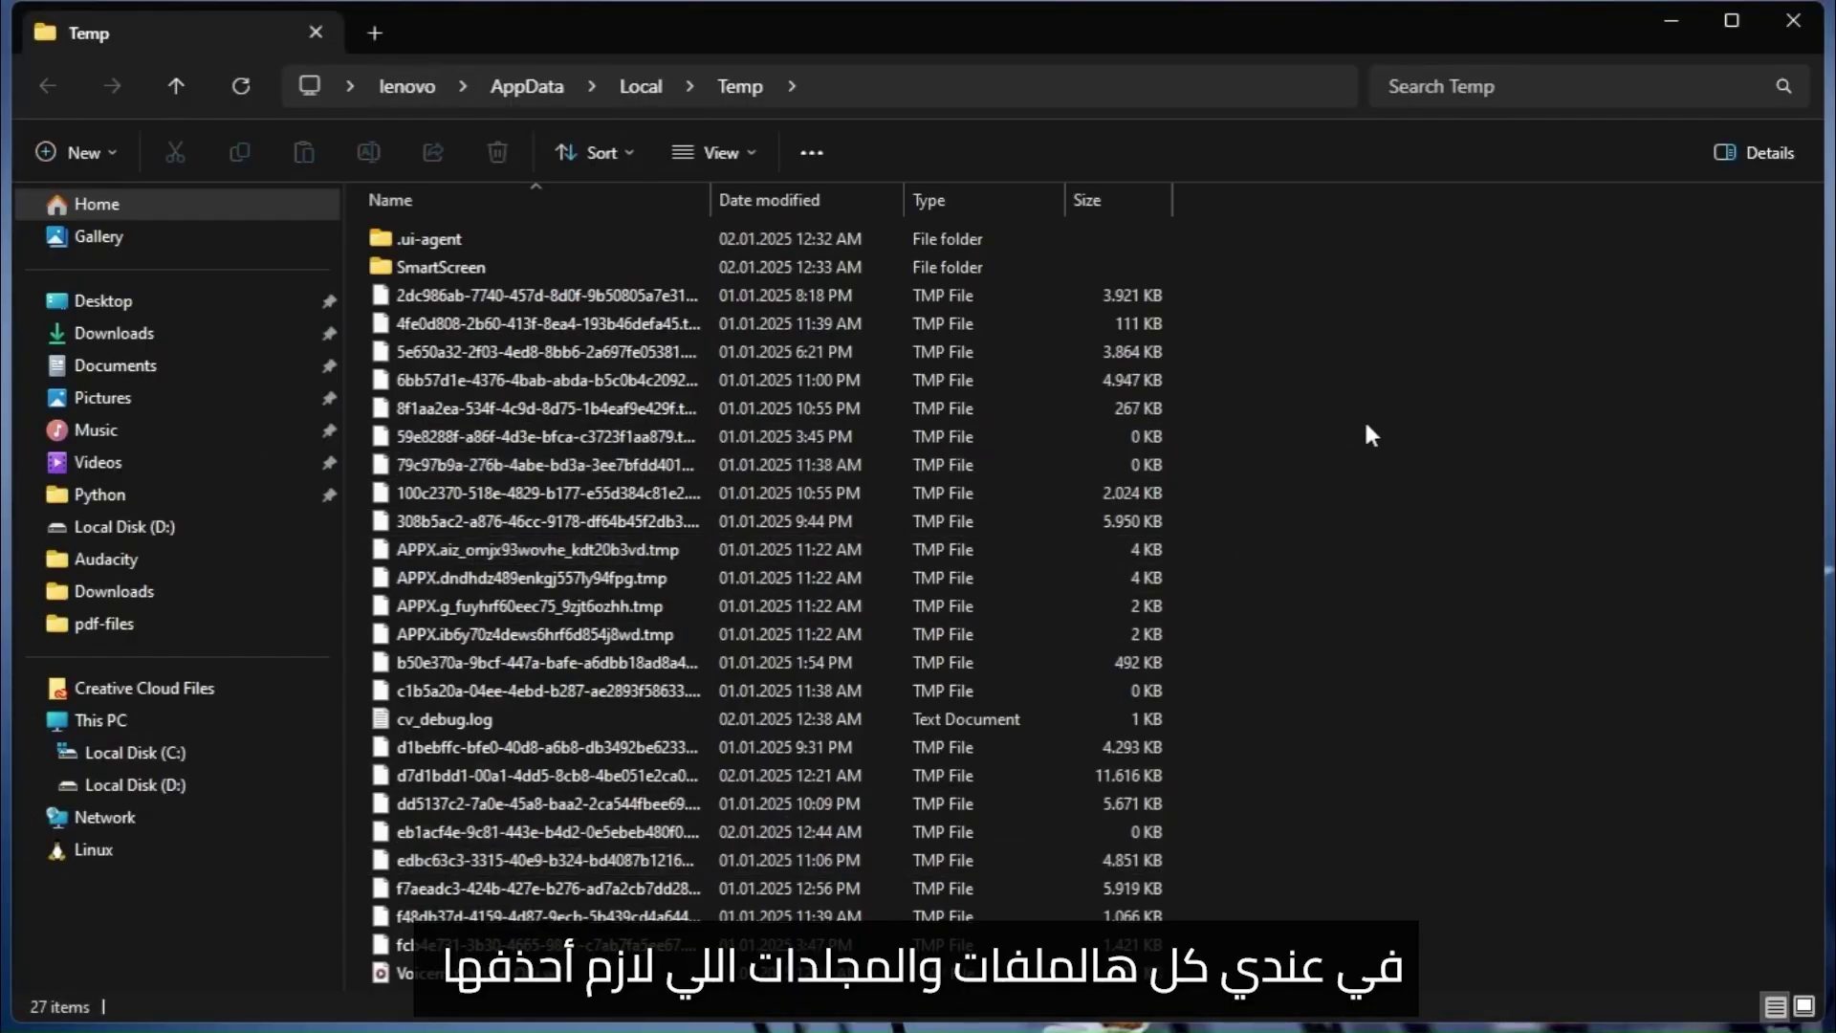
# Permanently delete all items in the user's Temp folder, cancelling the remaining deletion at the file in use, and clear the selection
pyautogui.hotkey('ctrl', 'a')
pyautogui.hotkey('shift', 'Delete')
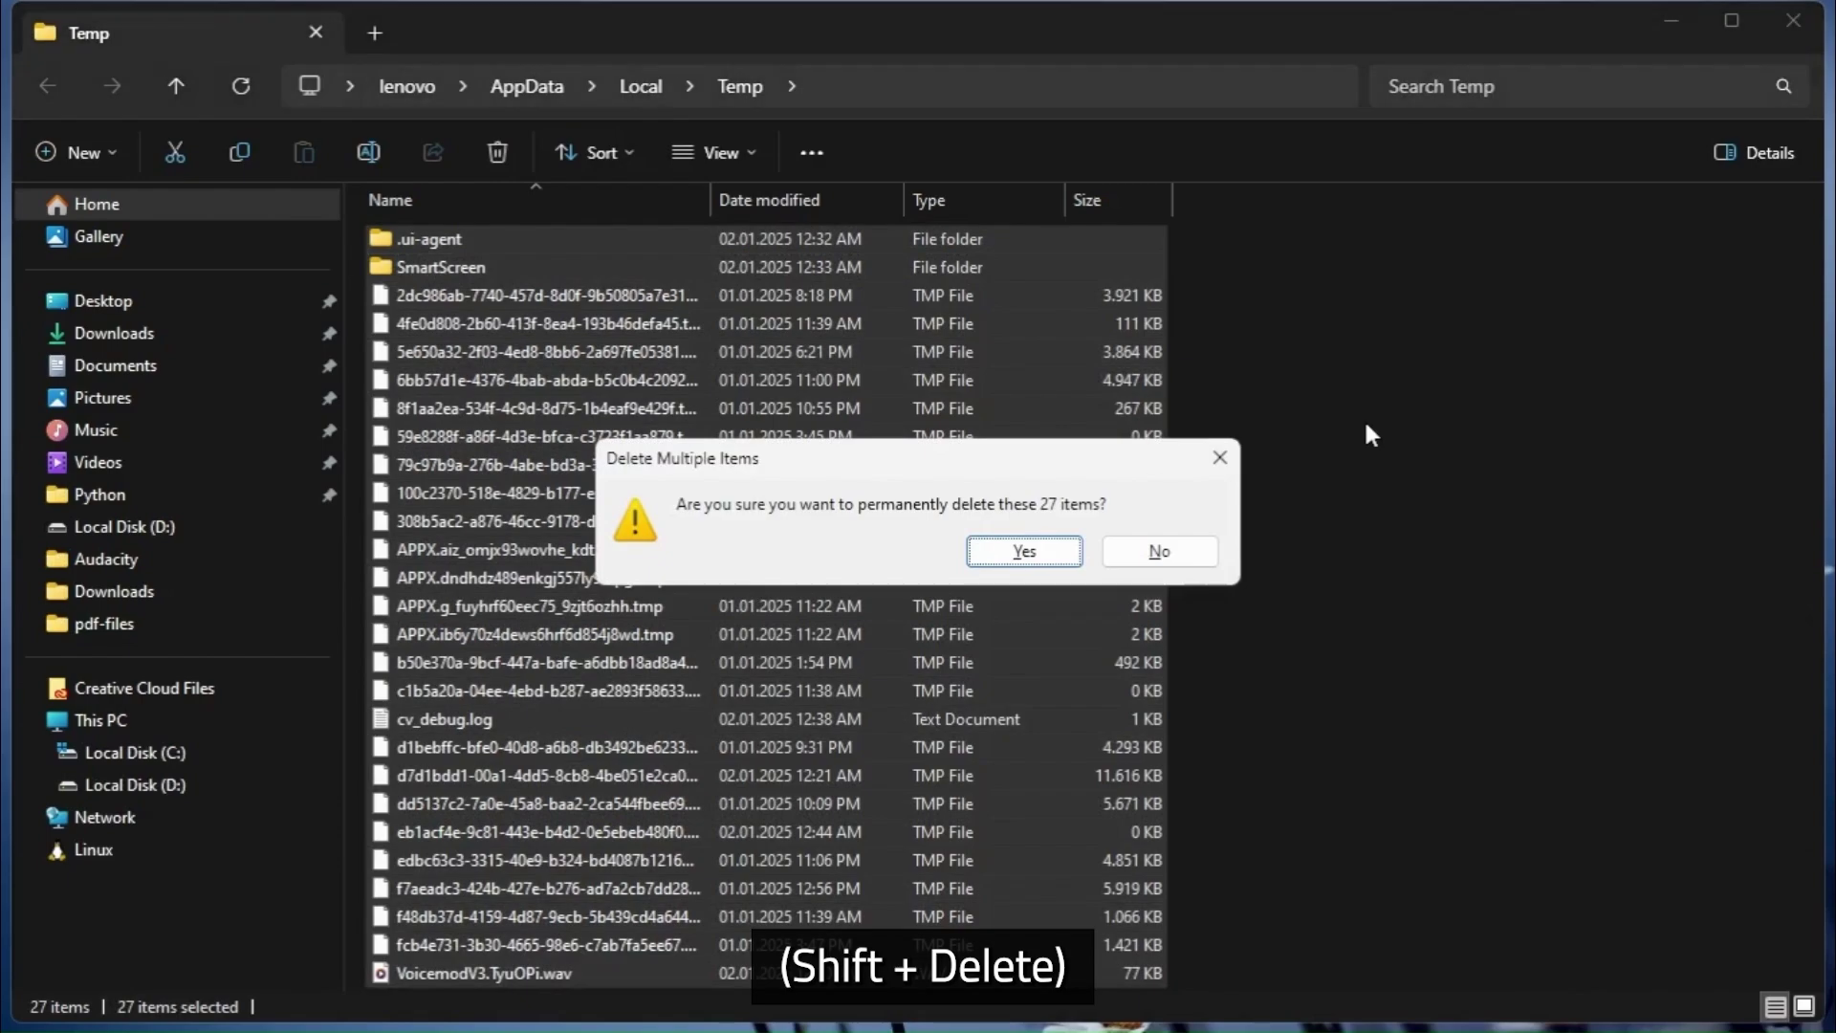
pyautogui.press('Return')
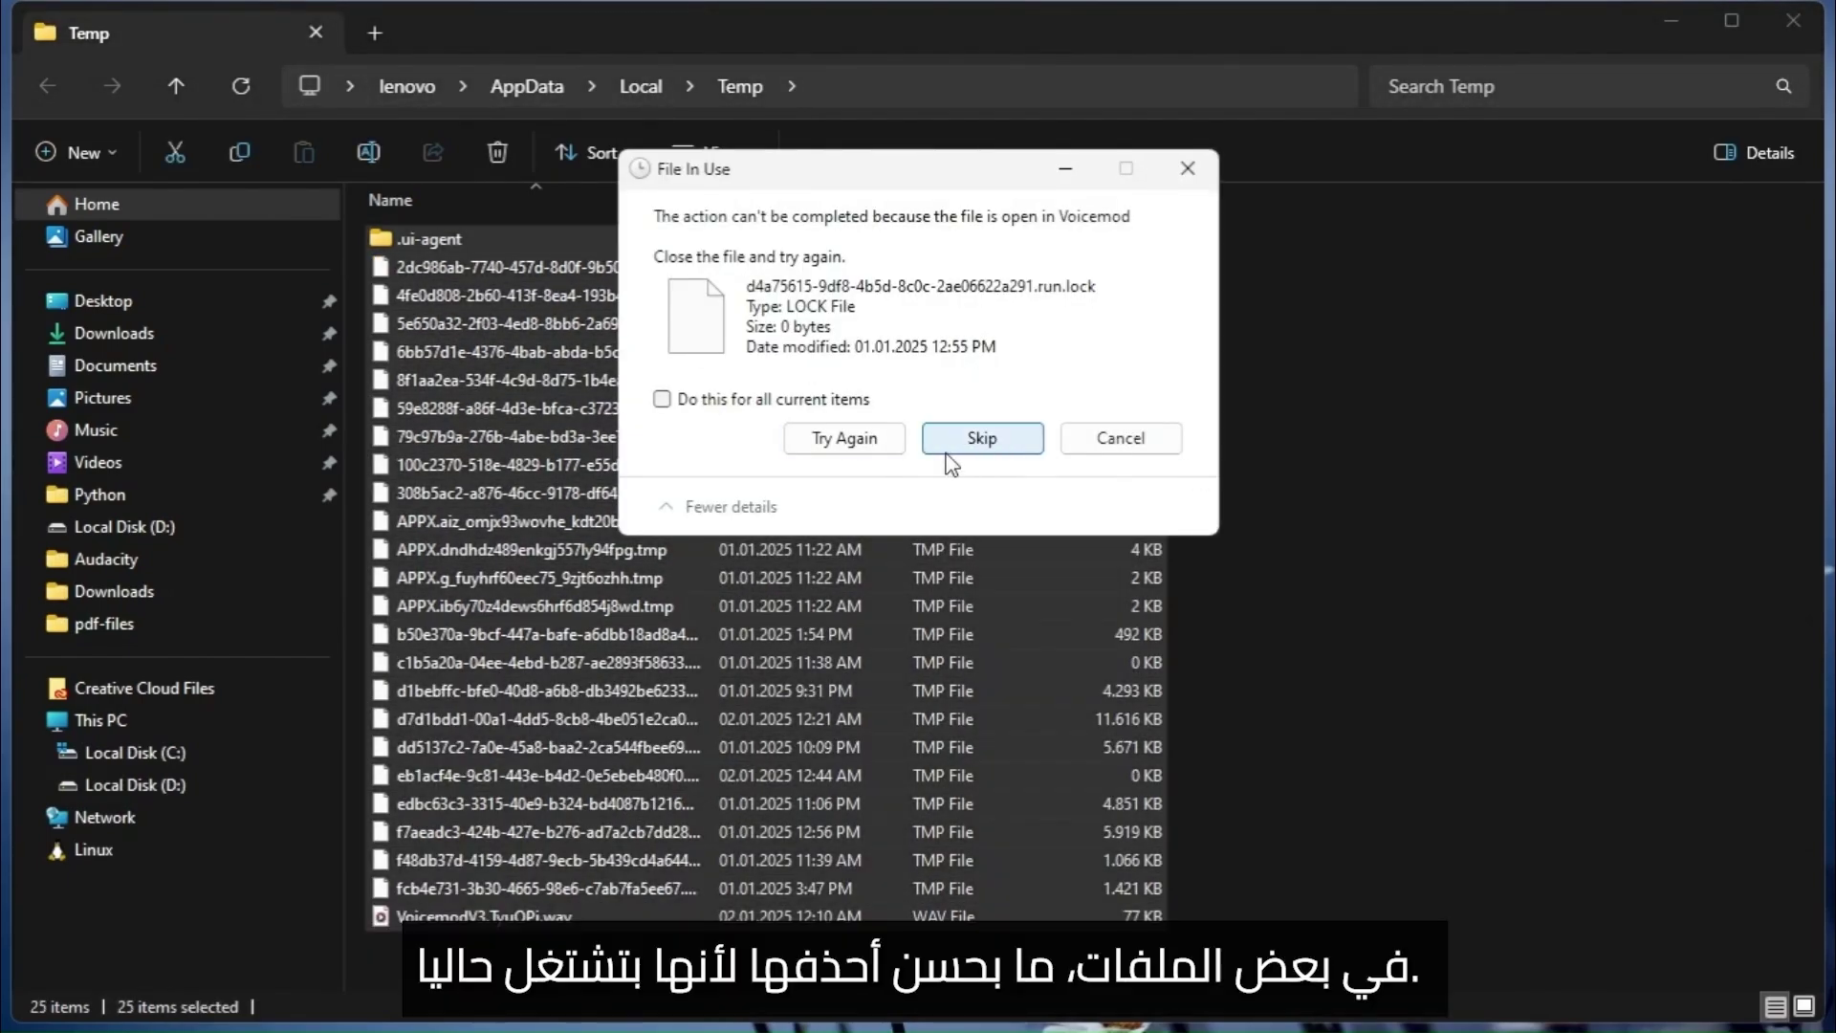
pyautogui.click(1121, 442)
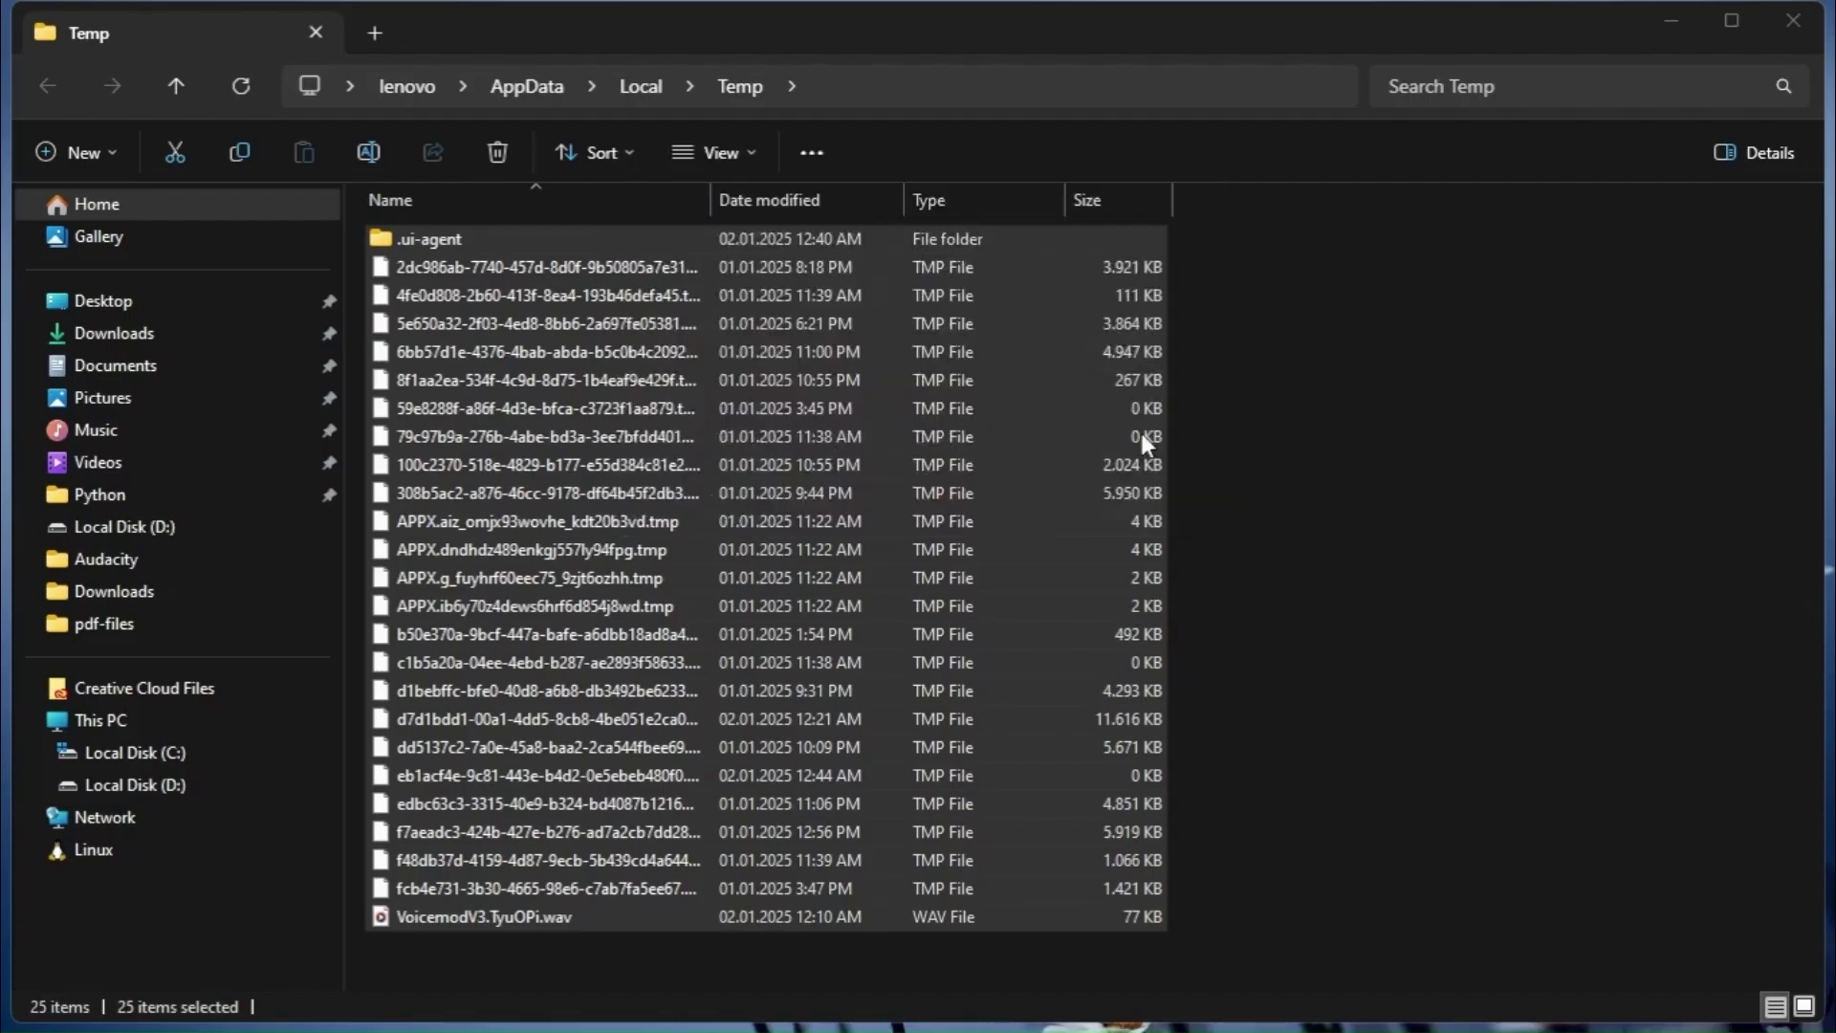
pyautogui.click(1299, 461)
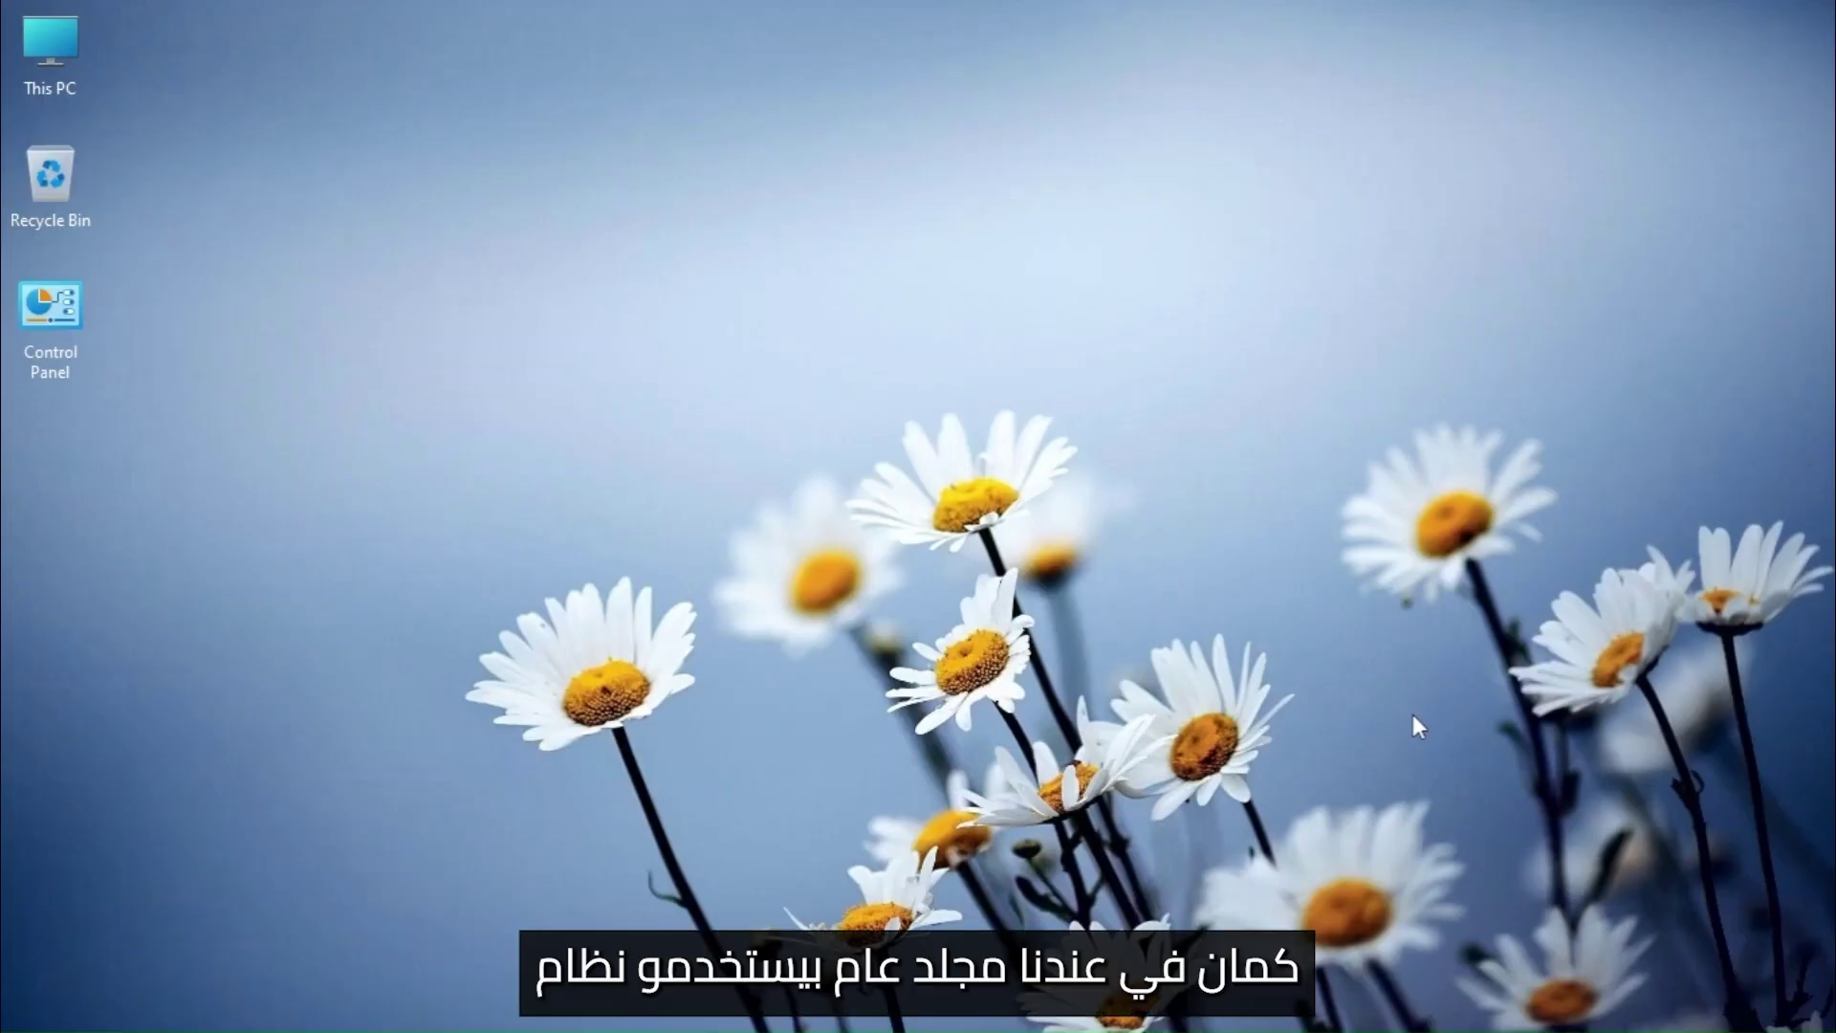
# Open the system-wide Windows Temp folder with the Run command temp
pyautogui.press('super+r')
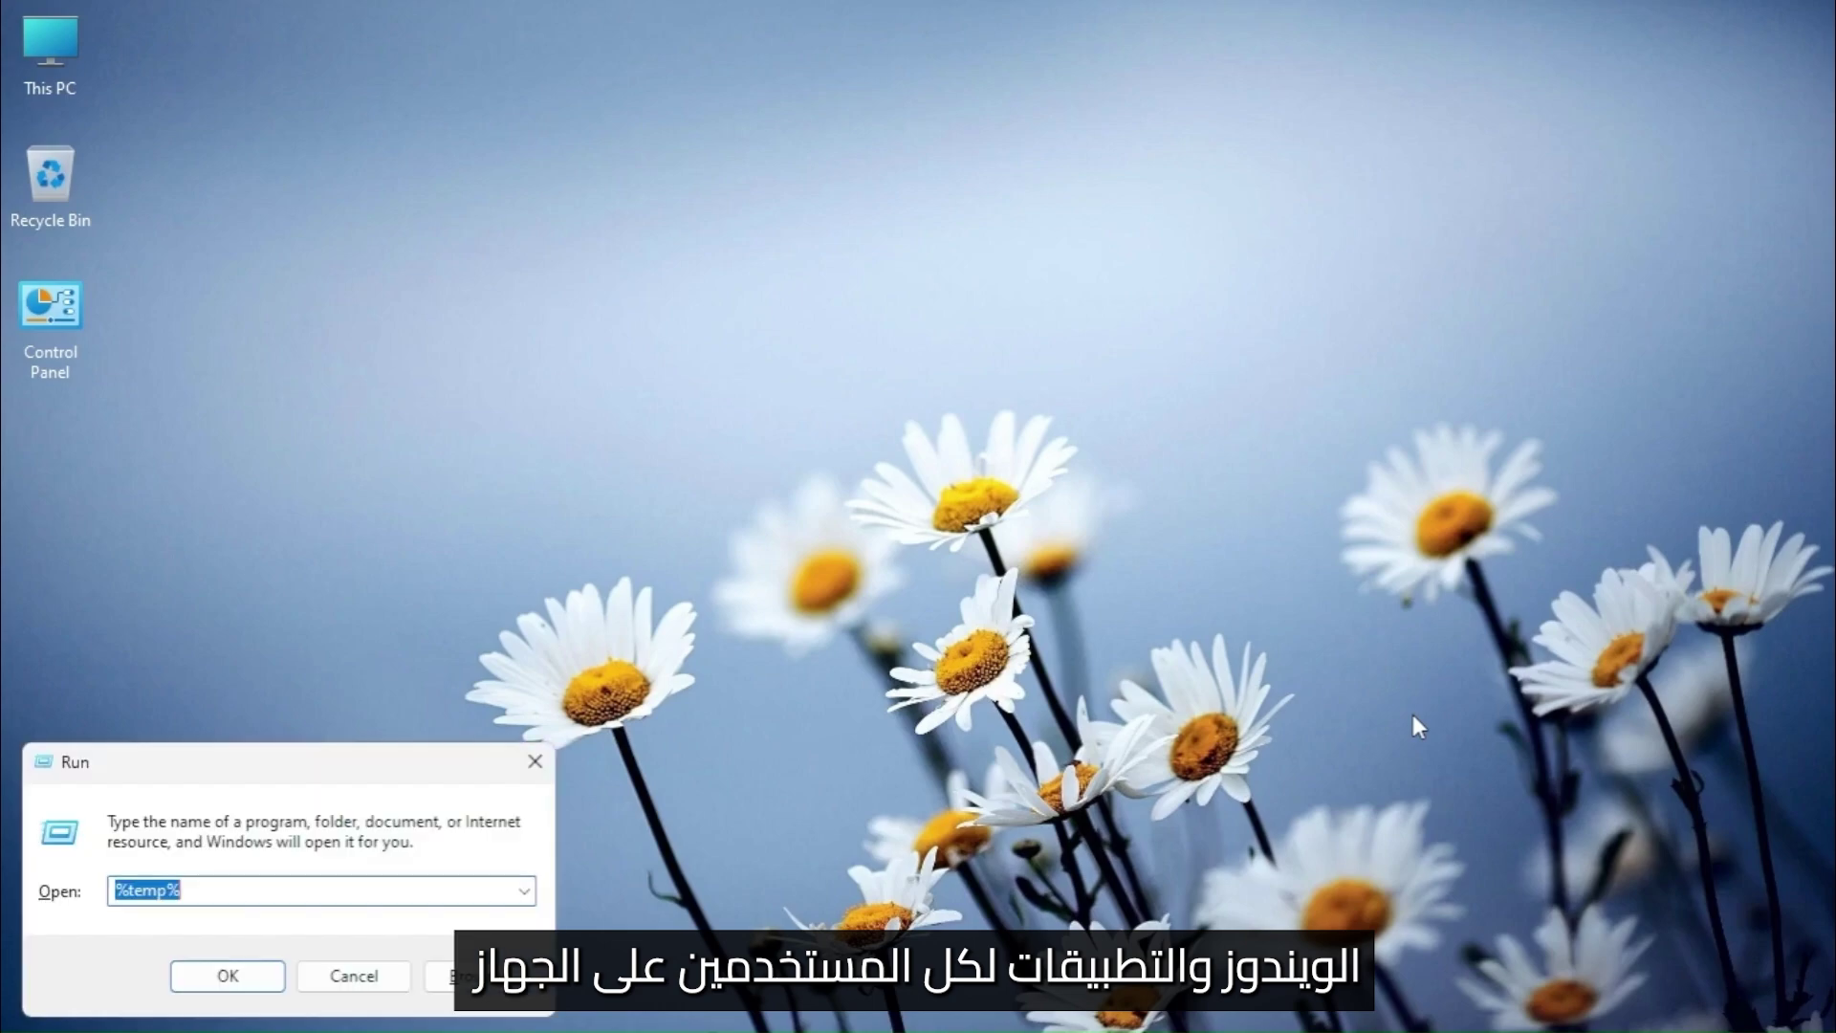
pyautogui.press('BackSpace')
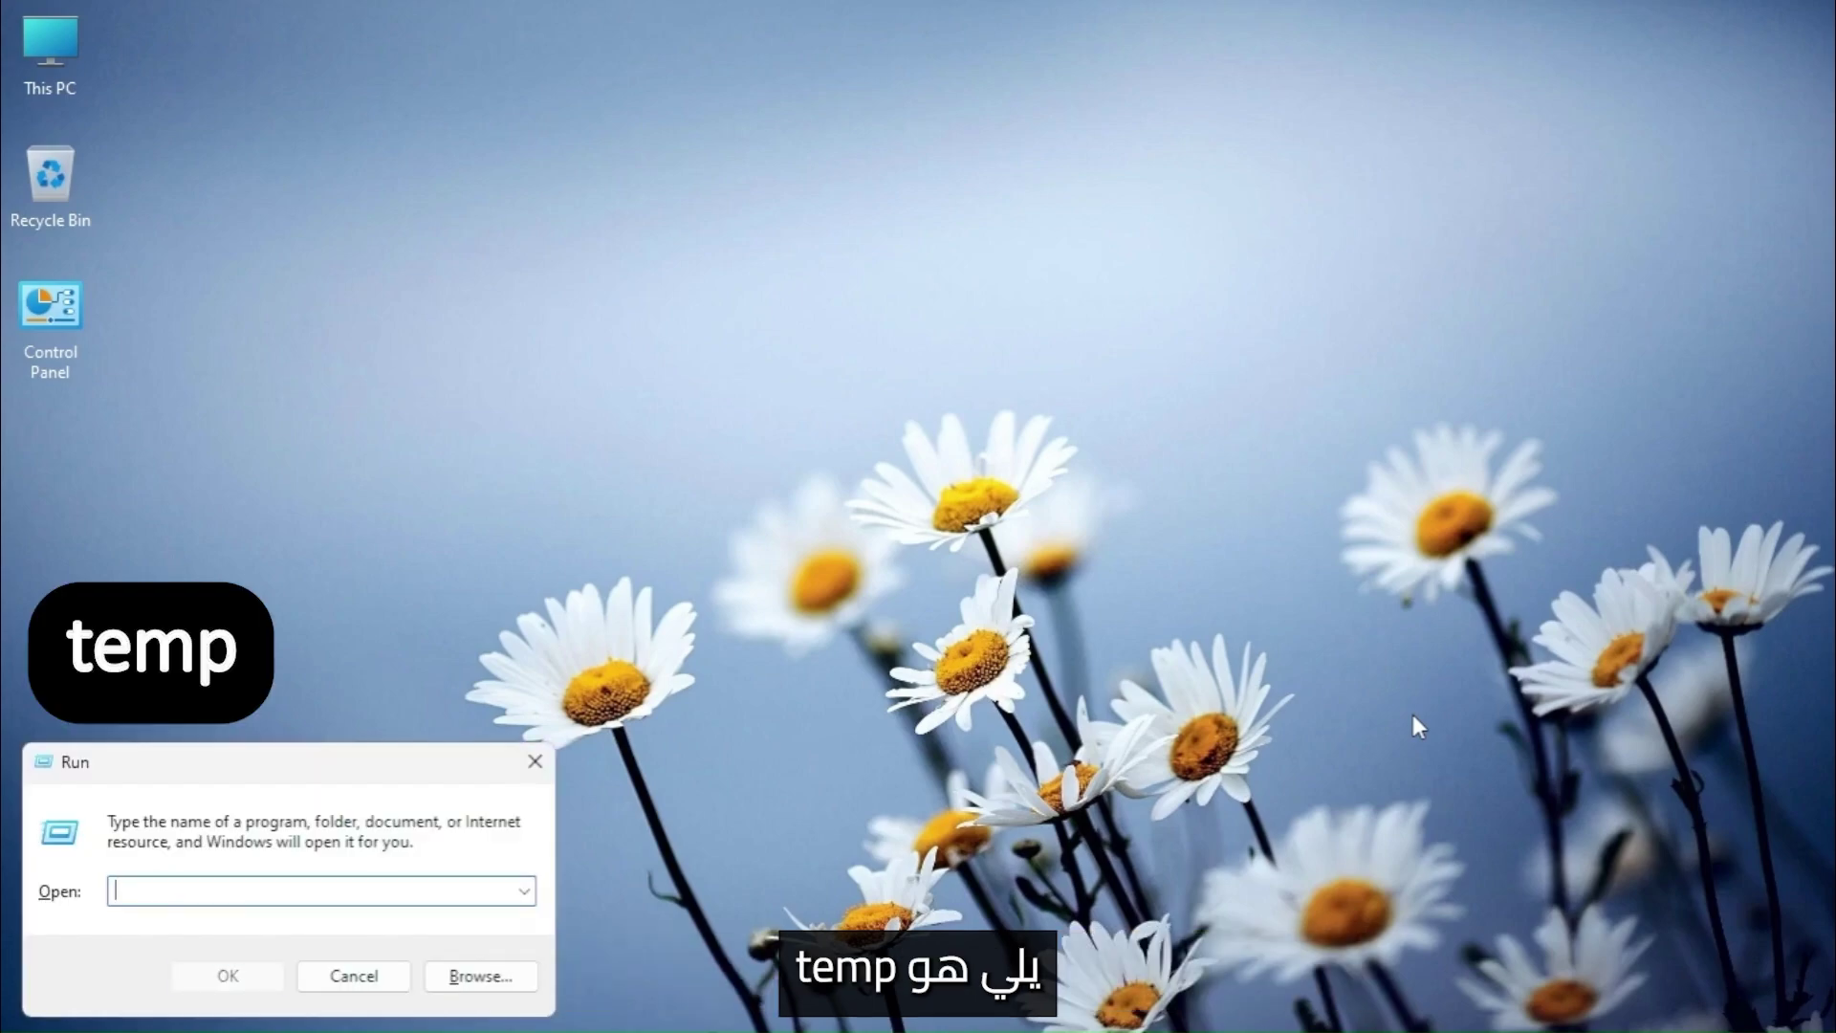
pyautogui.write('temp')
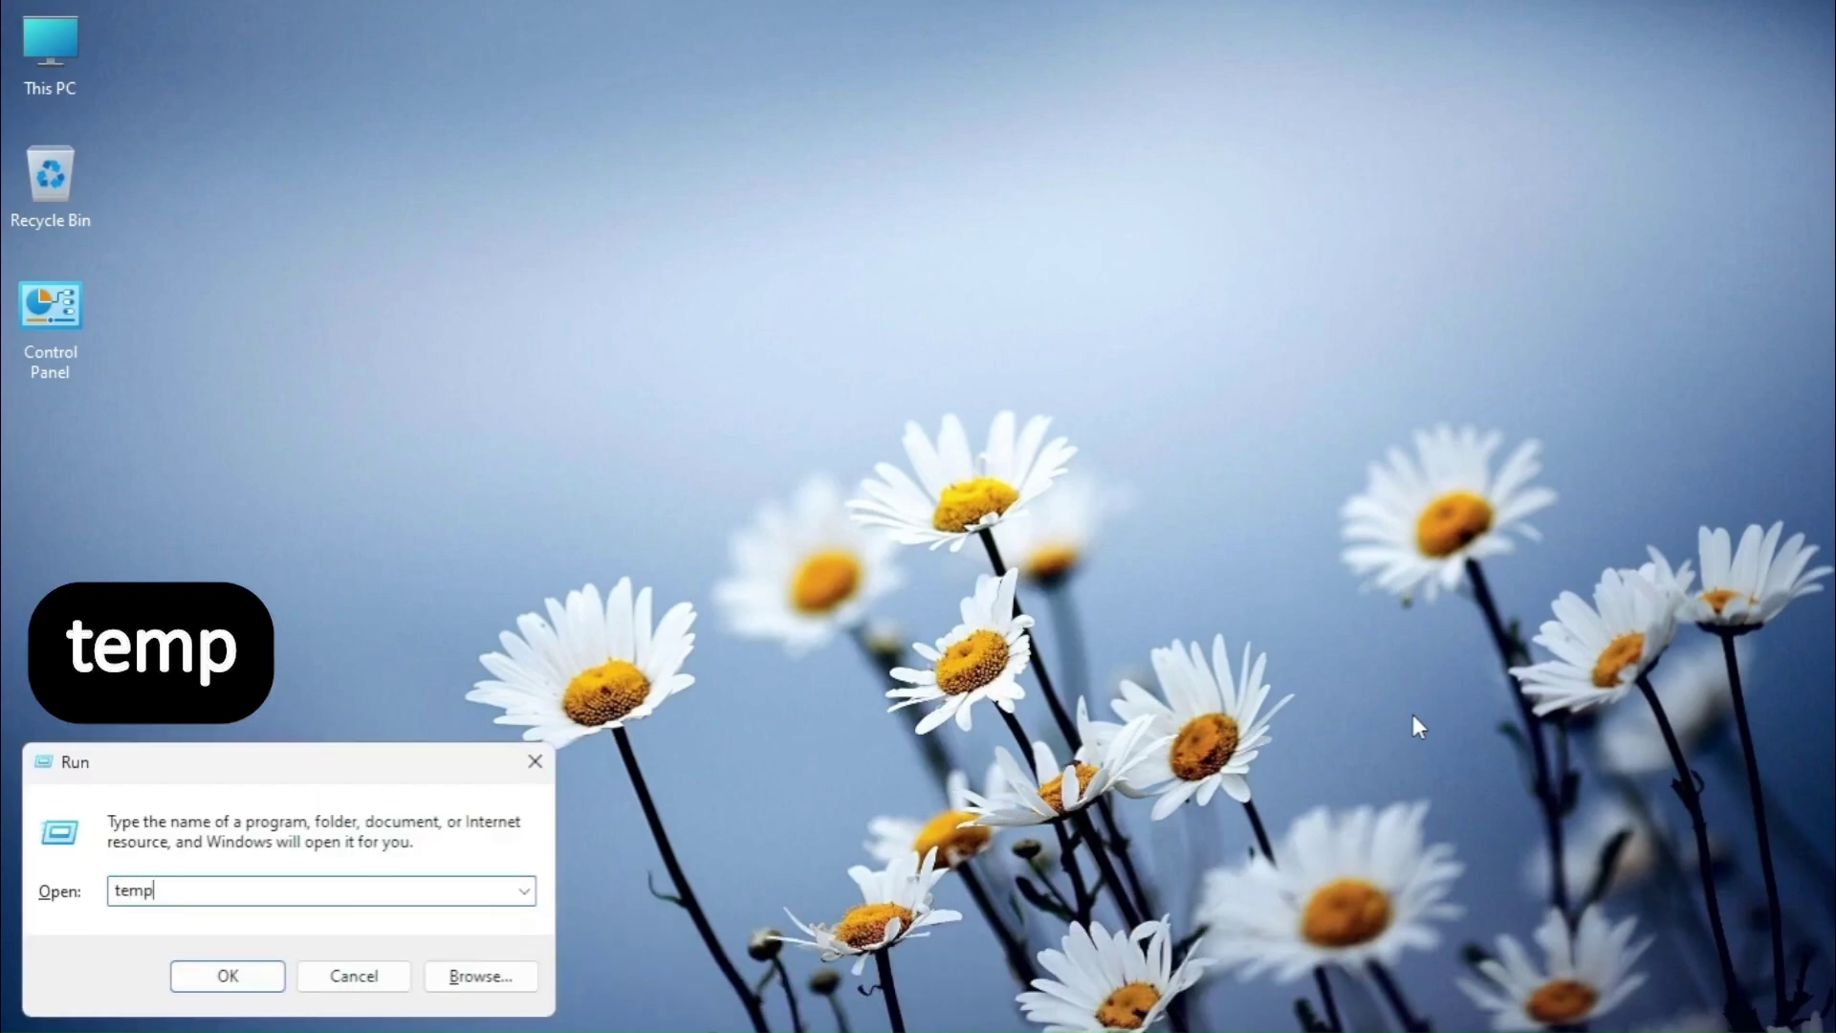
pyautogui.press('Return')
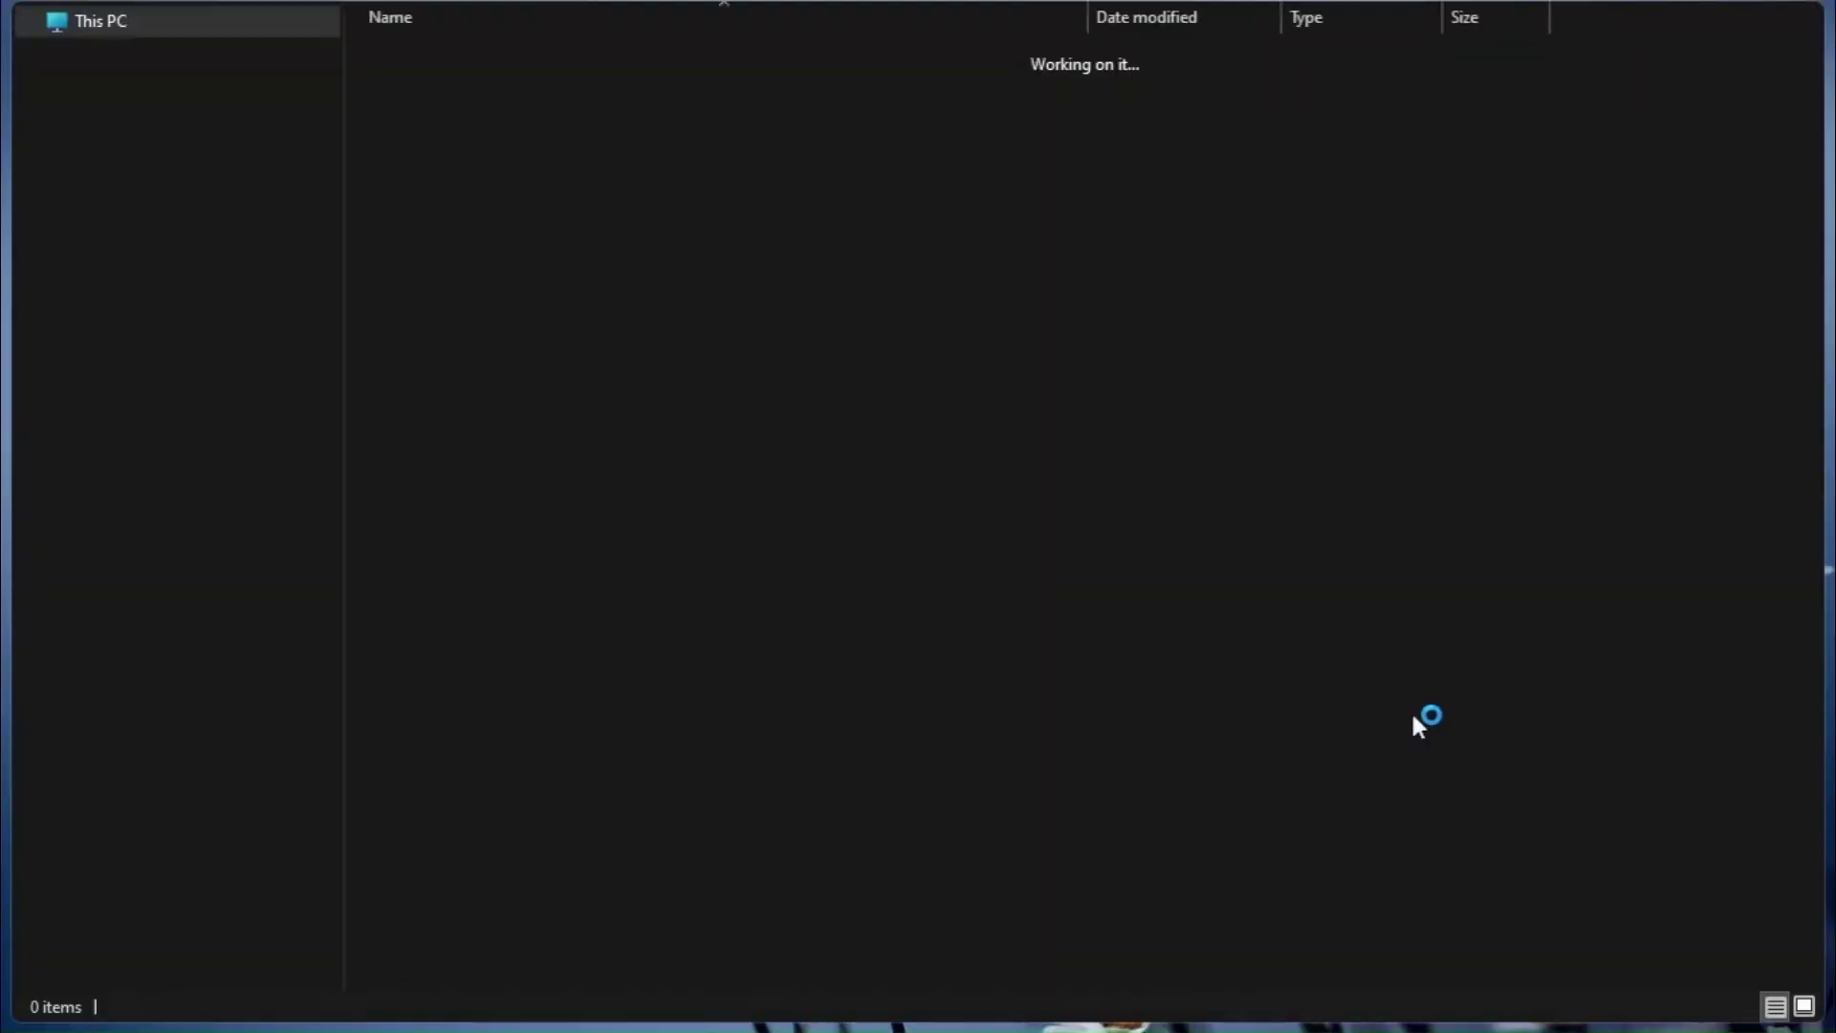
# Permanently delete everything in the Windows Temp folder, including the CreativeCloud folder
pyautogui.hotkey('ctrl', 'a')
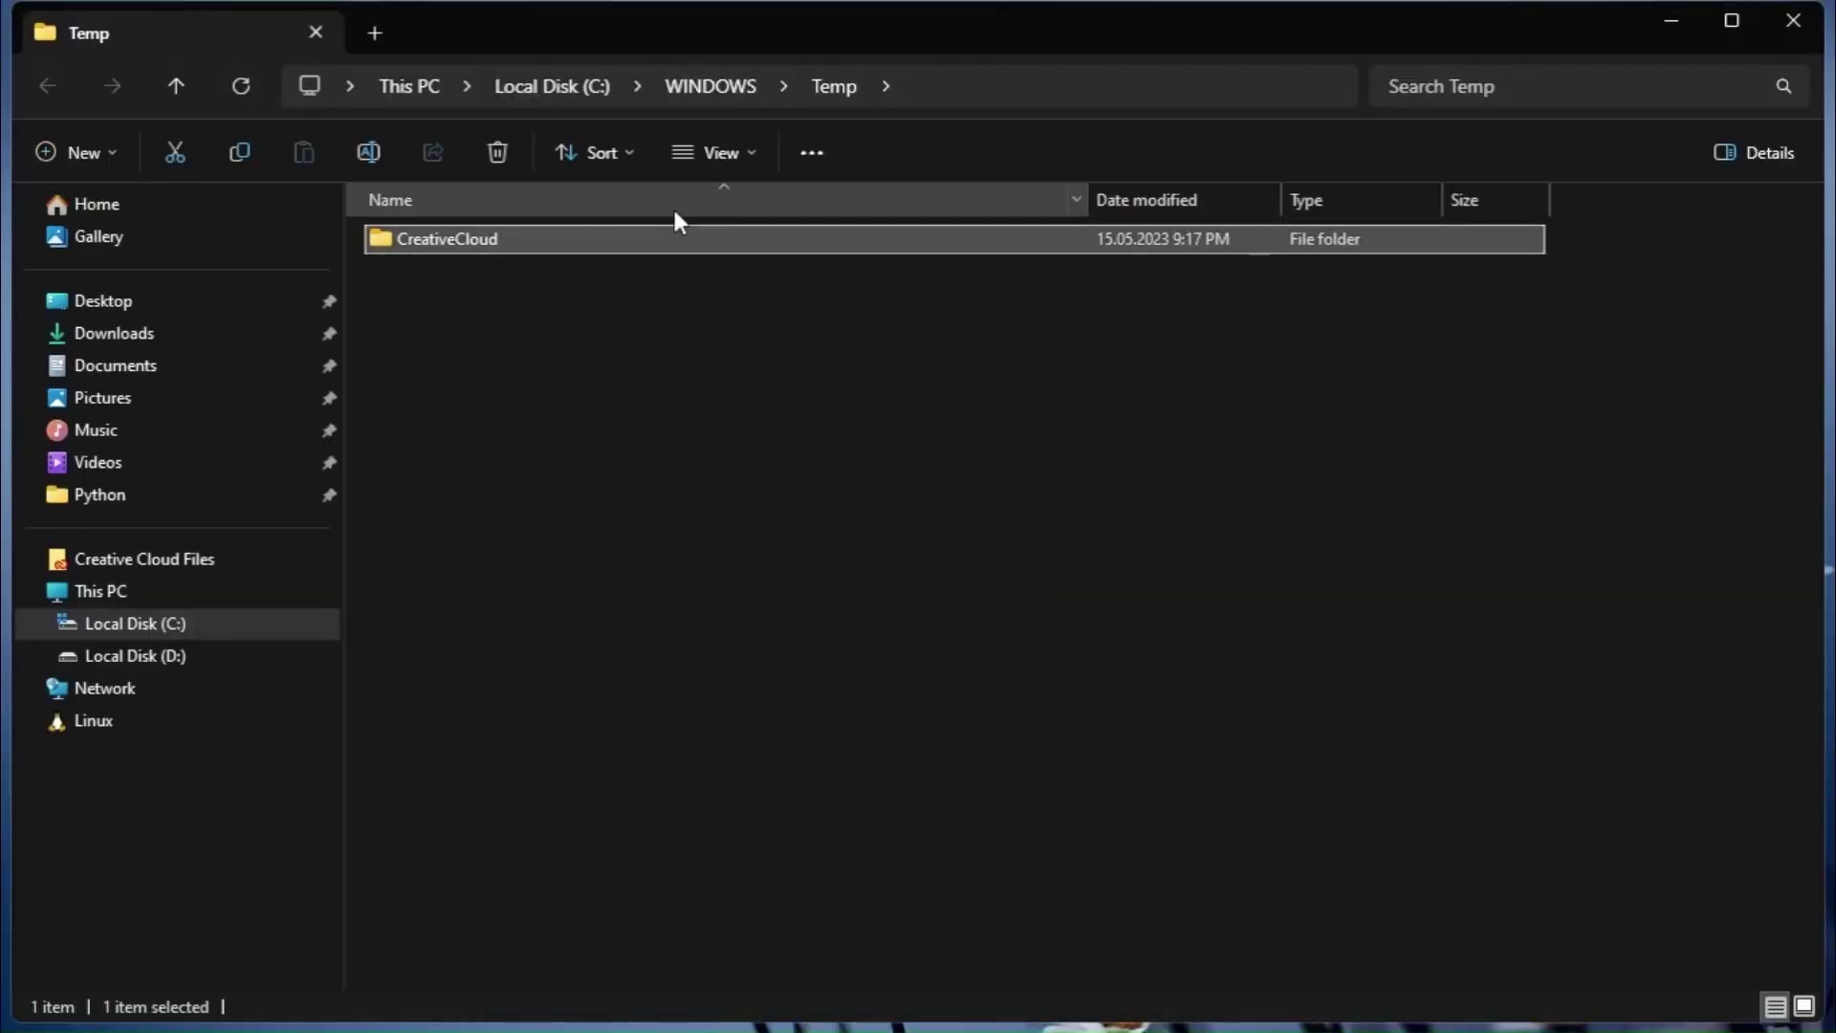
pyautogui.hotkey('shift', 'Delete')
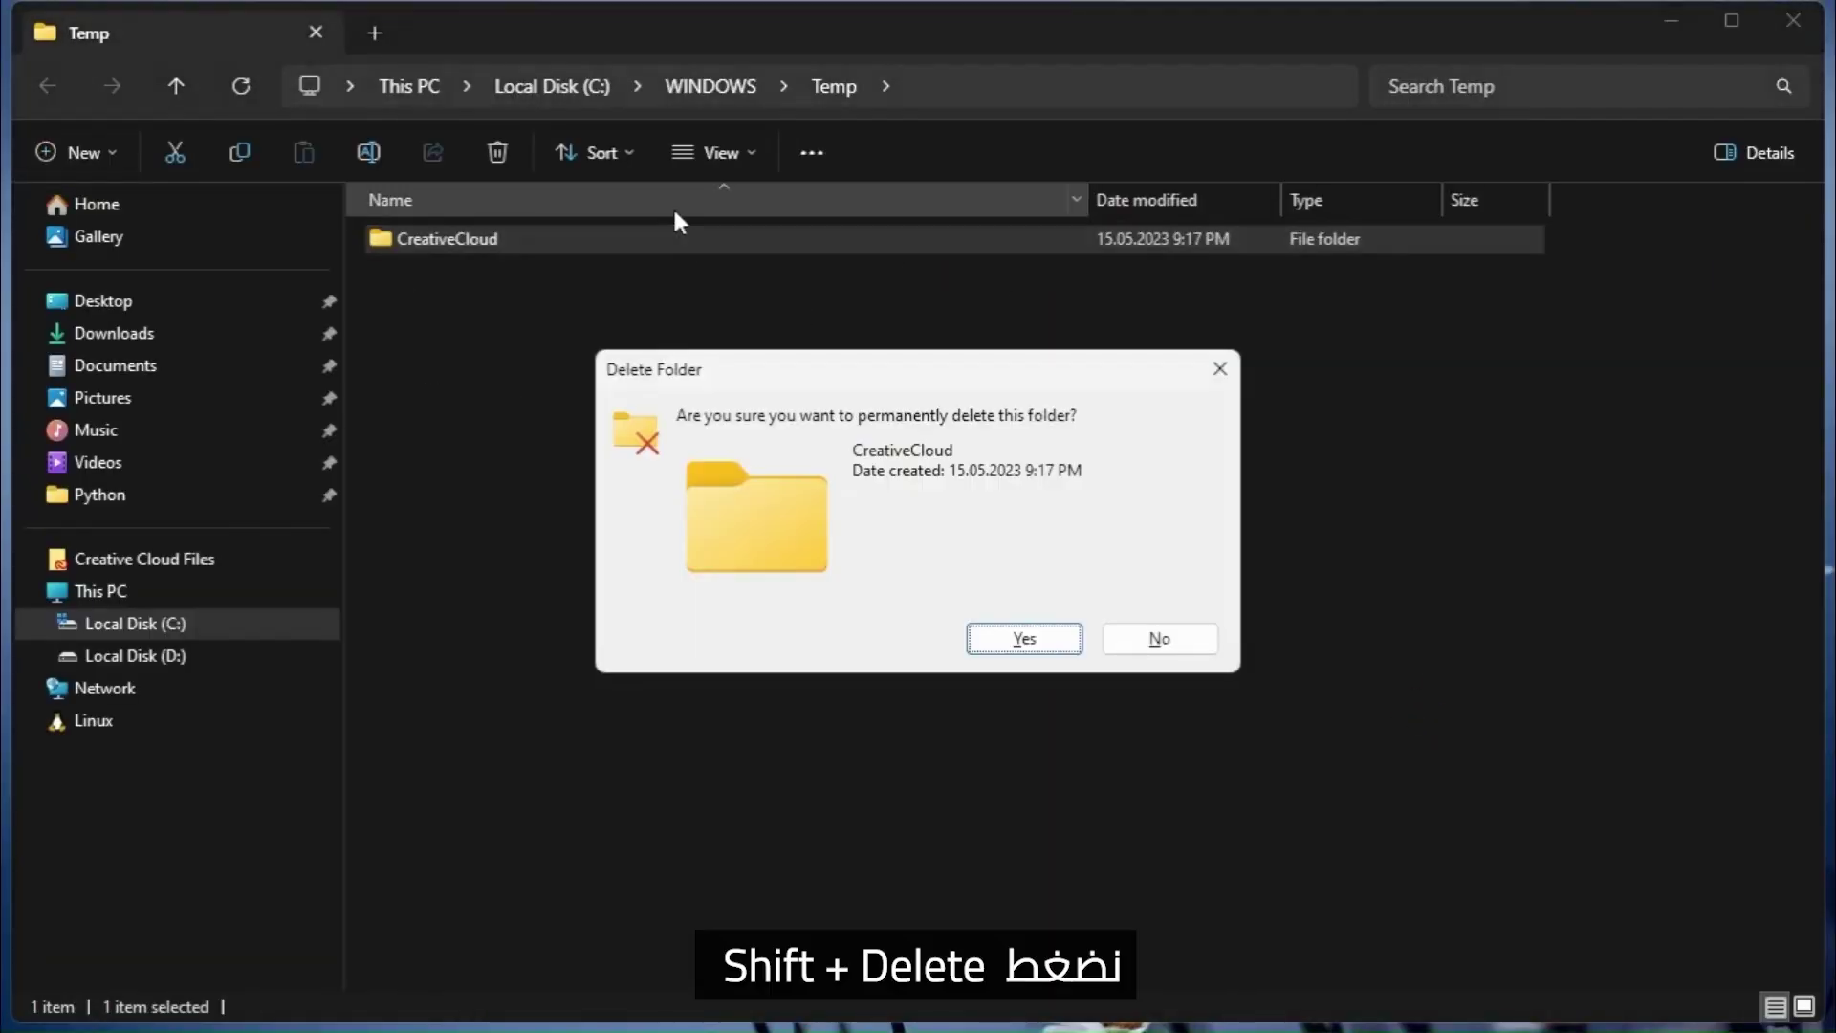
pyautogui.press('Return')
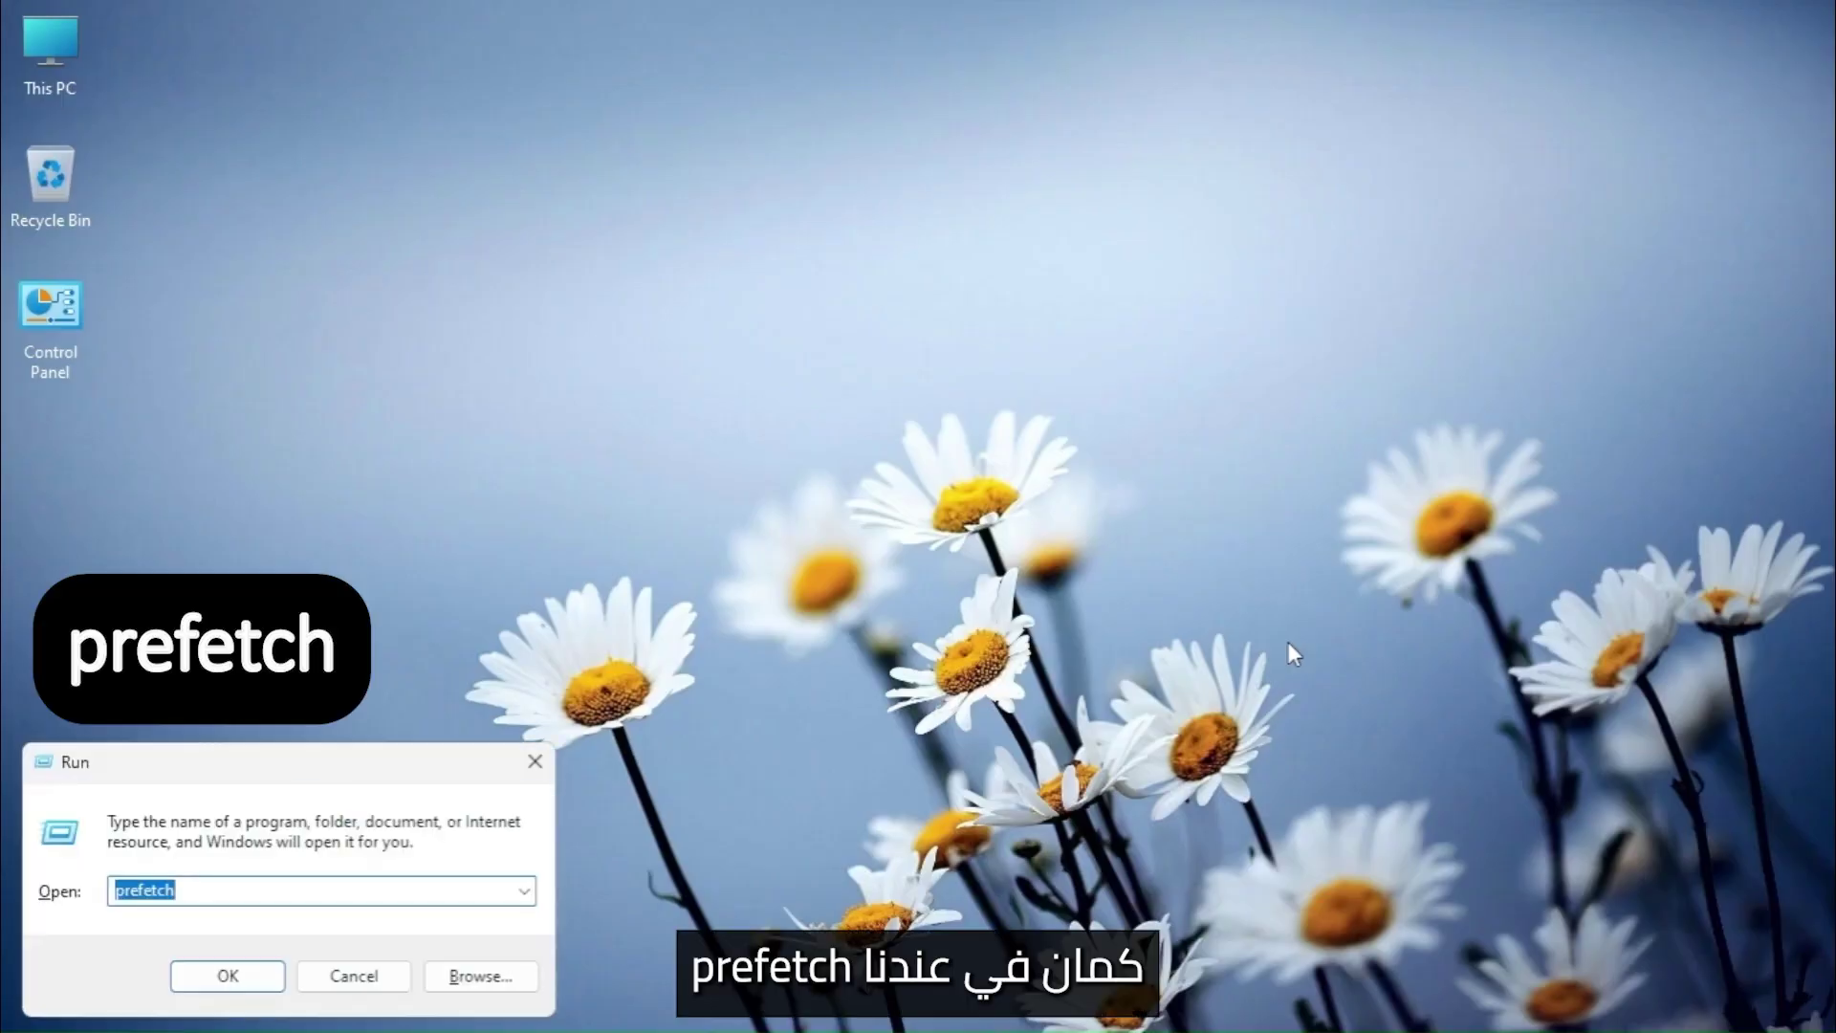
# Open the Windows Prefetch folder with the Run command prefetch and check it for files to delete
pyautogui.write('pref')
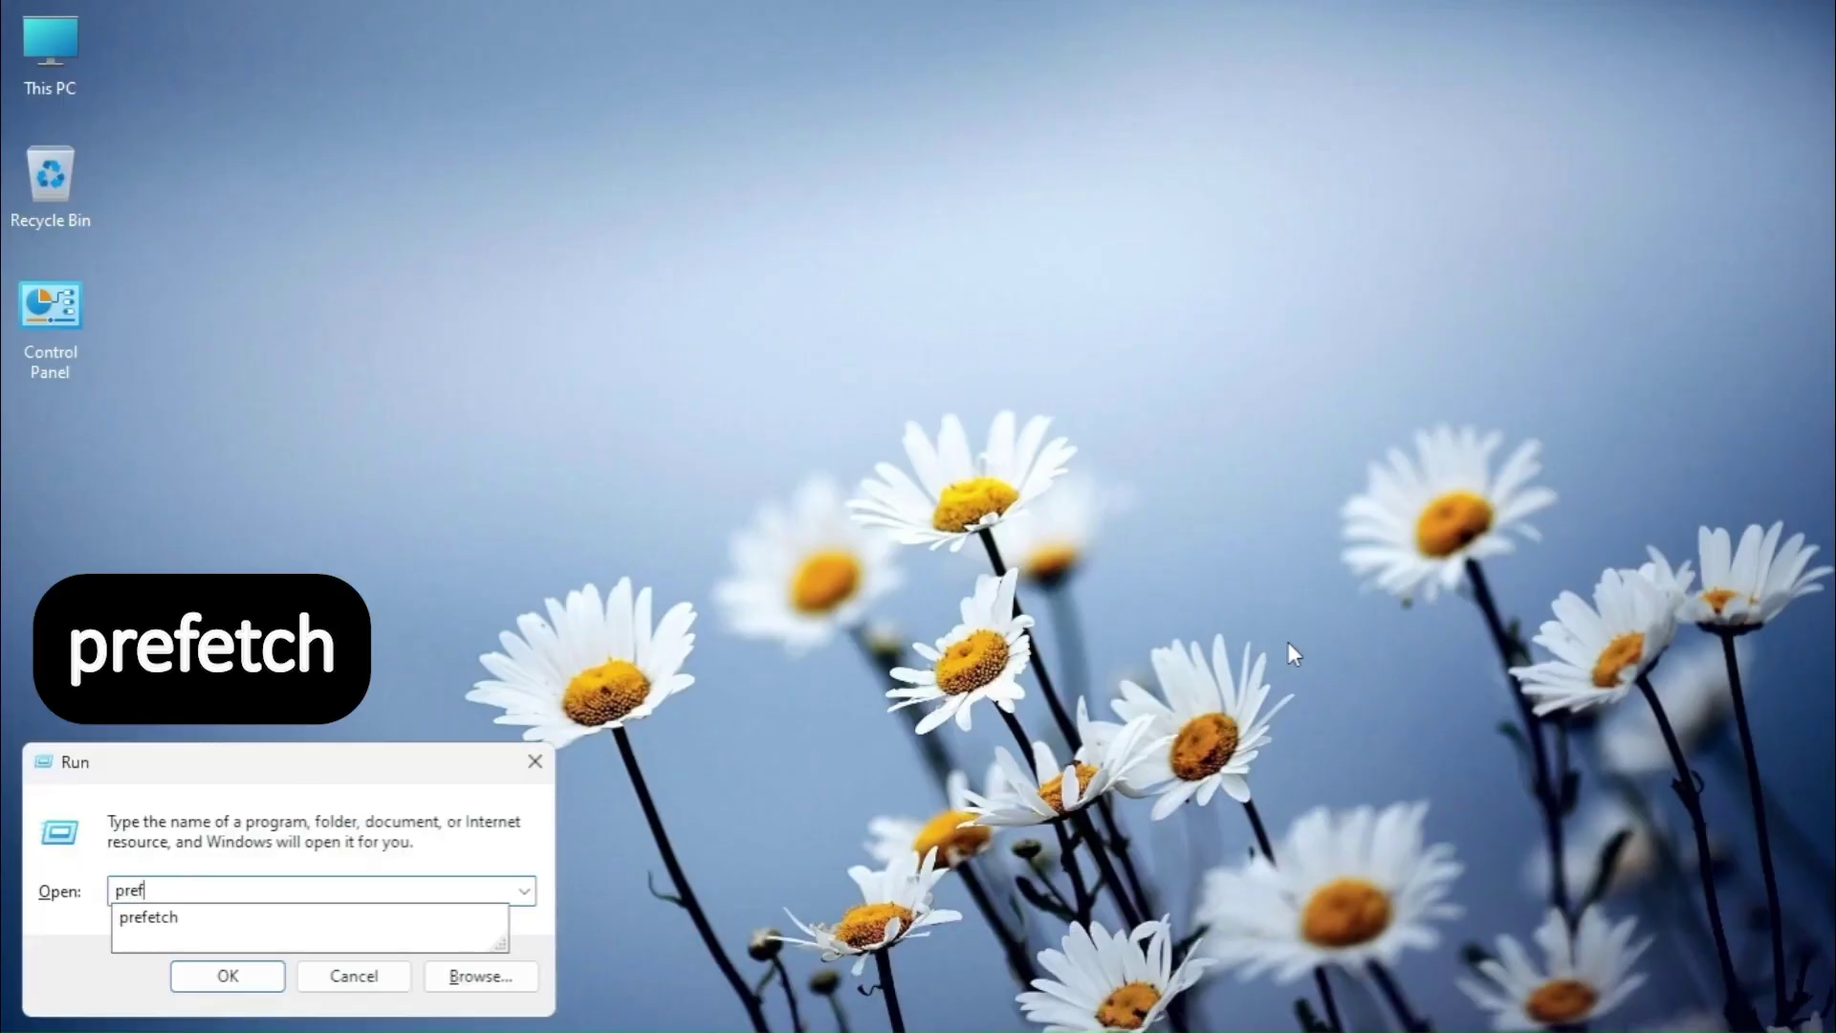
pyautogui.write('etch')
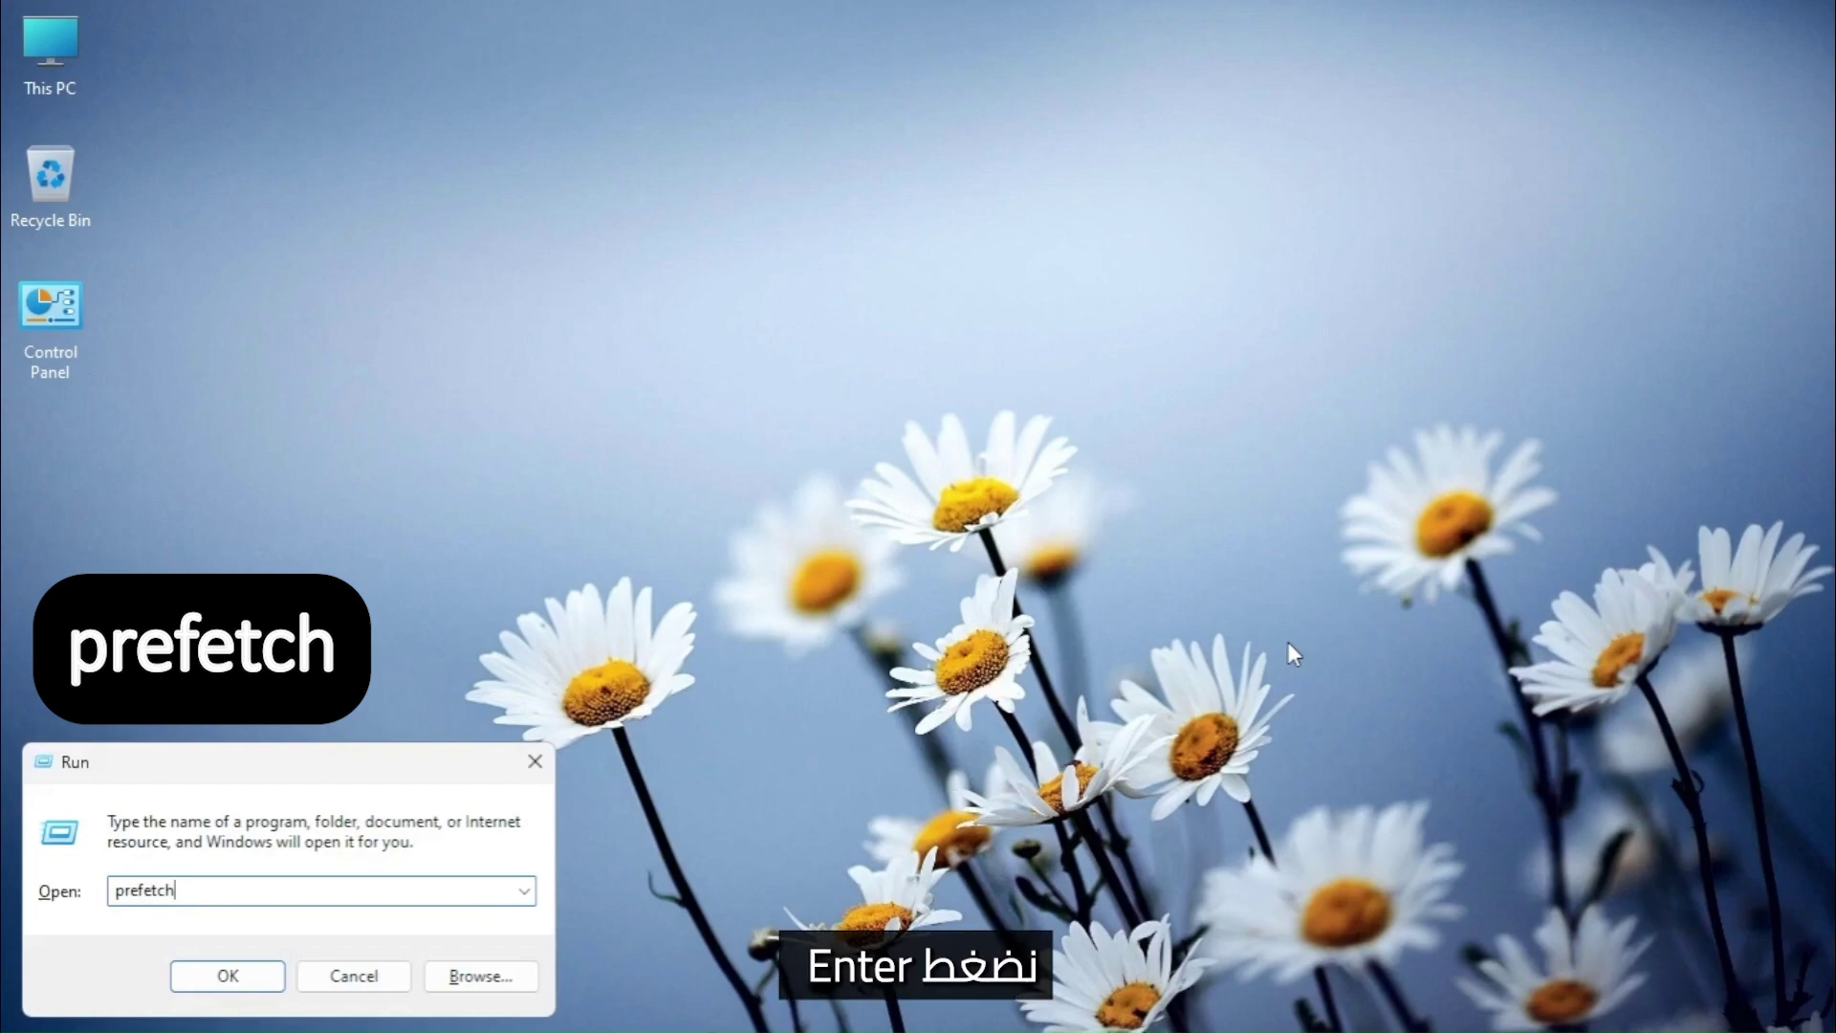
pyautogui.click(227, 975)
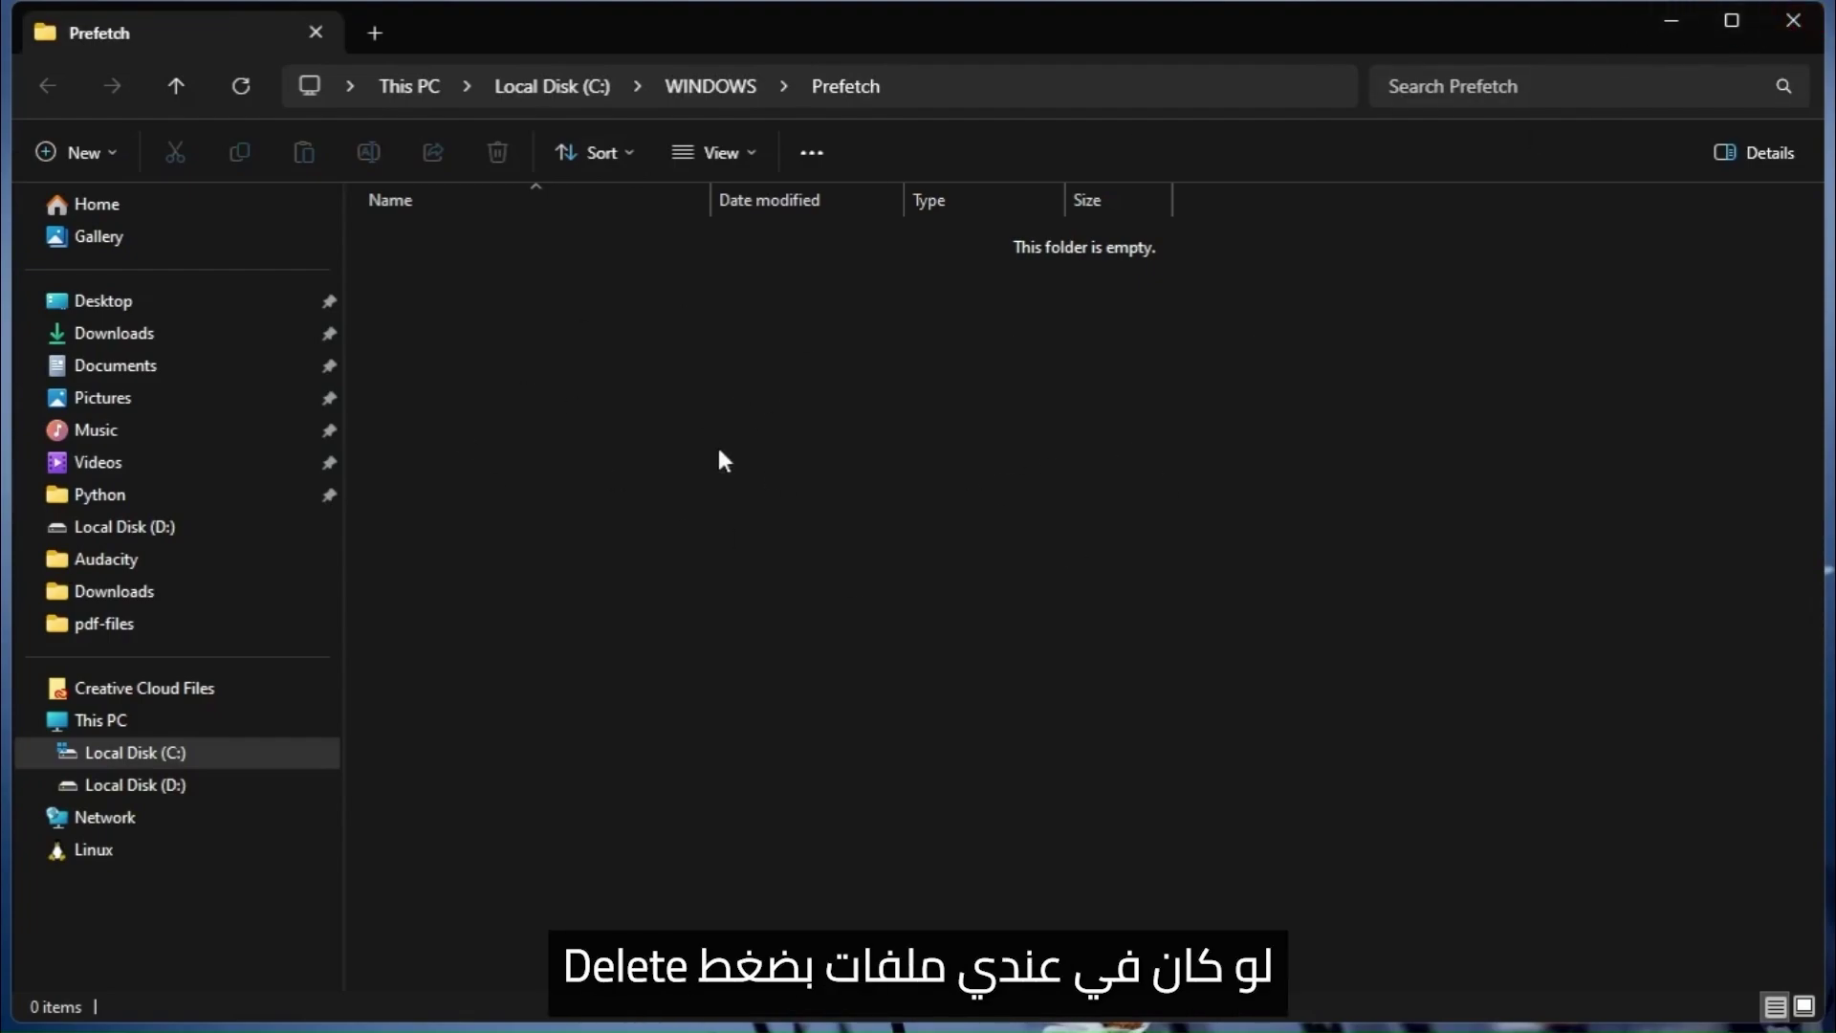
pyautogui.rightClick(617, 368)
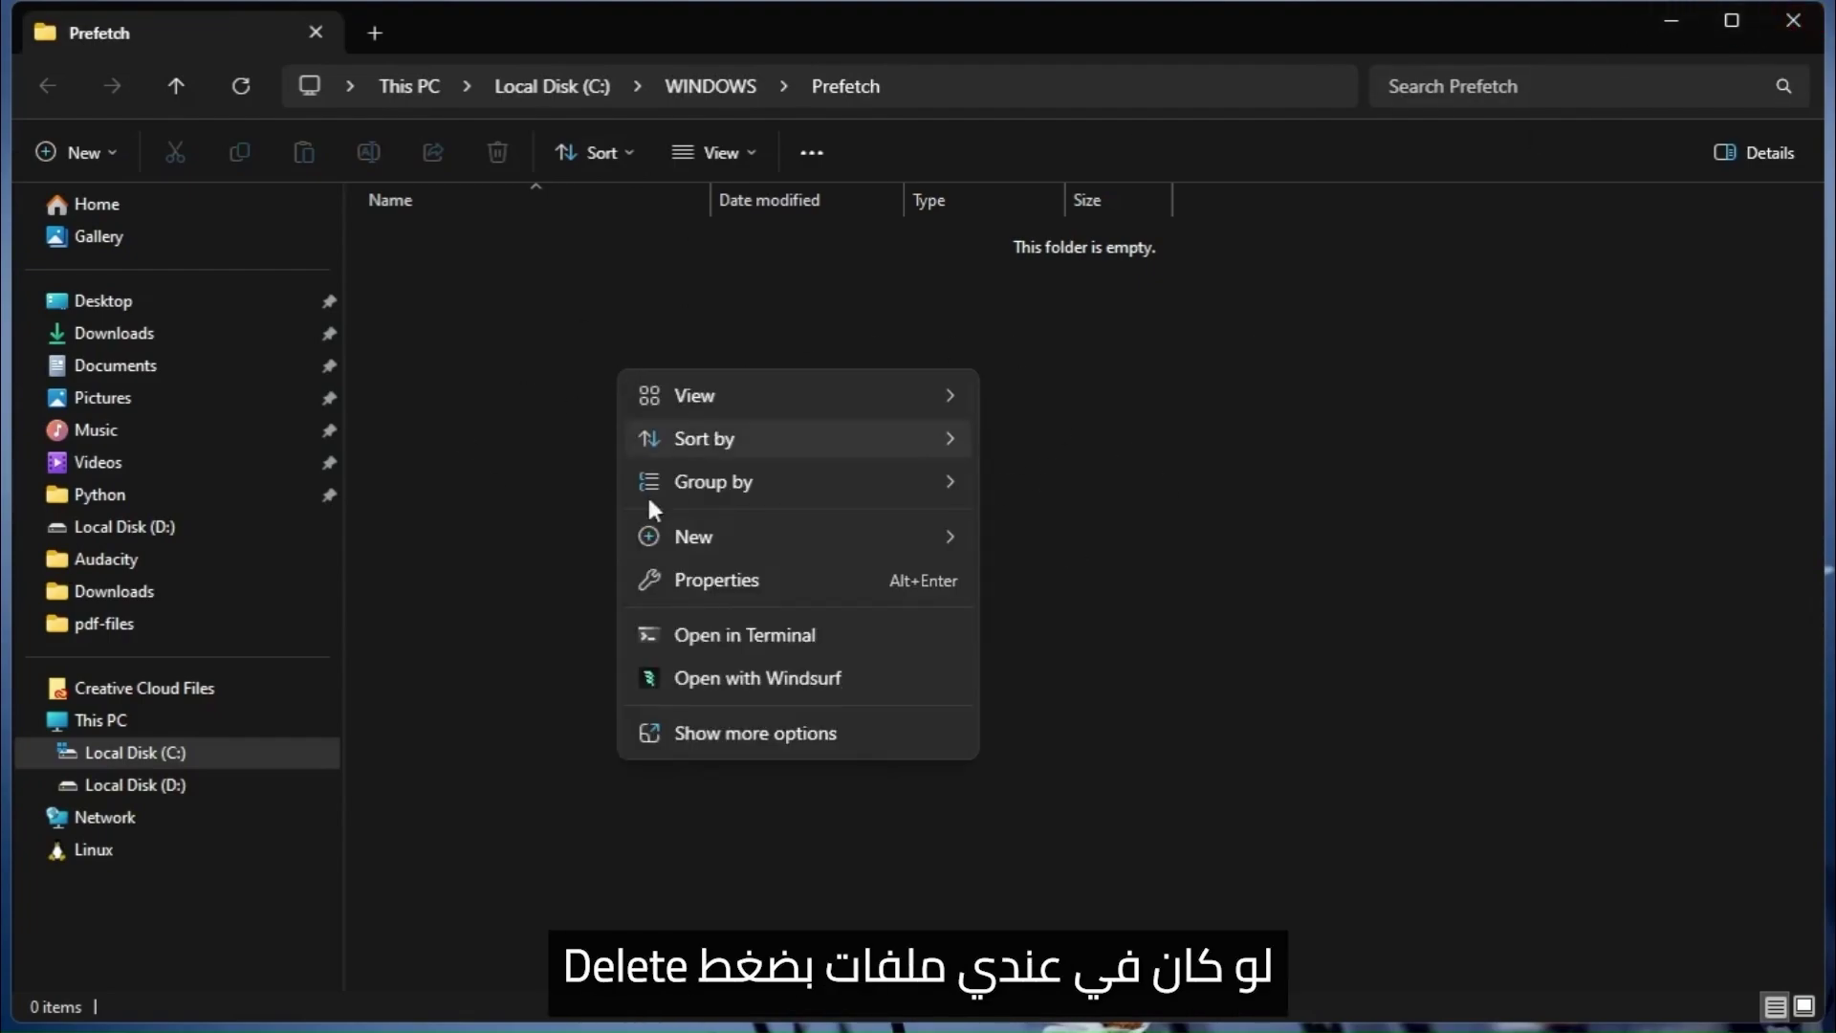
pyautogui.click(564, 397)
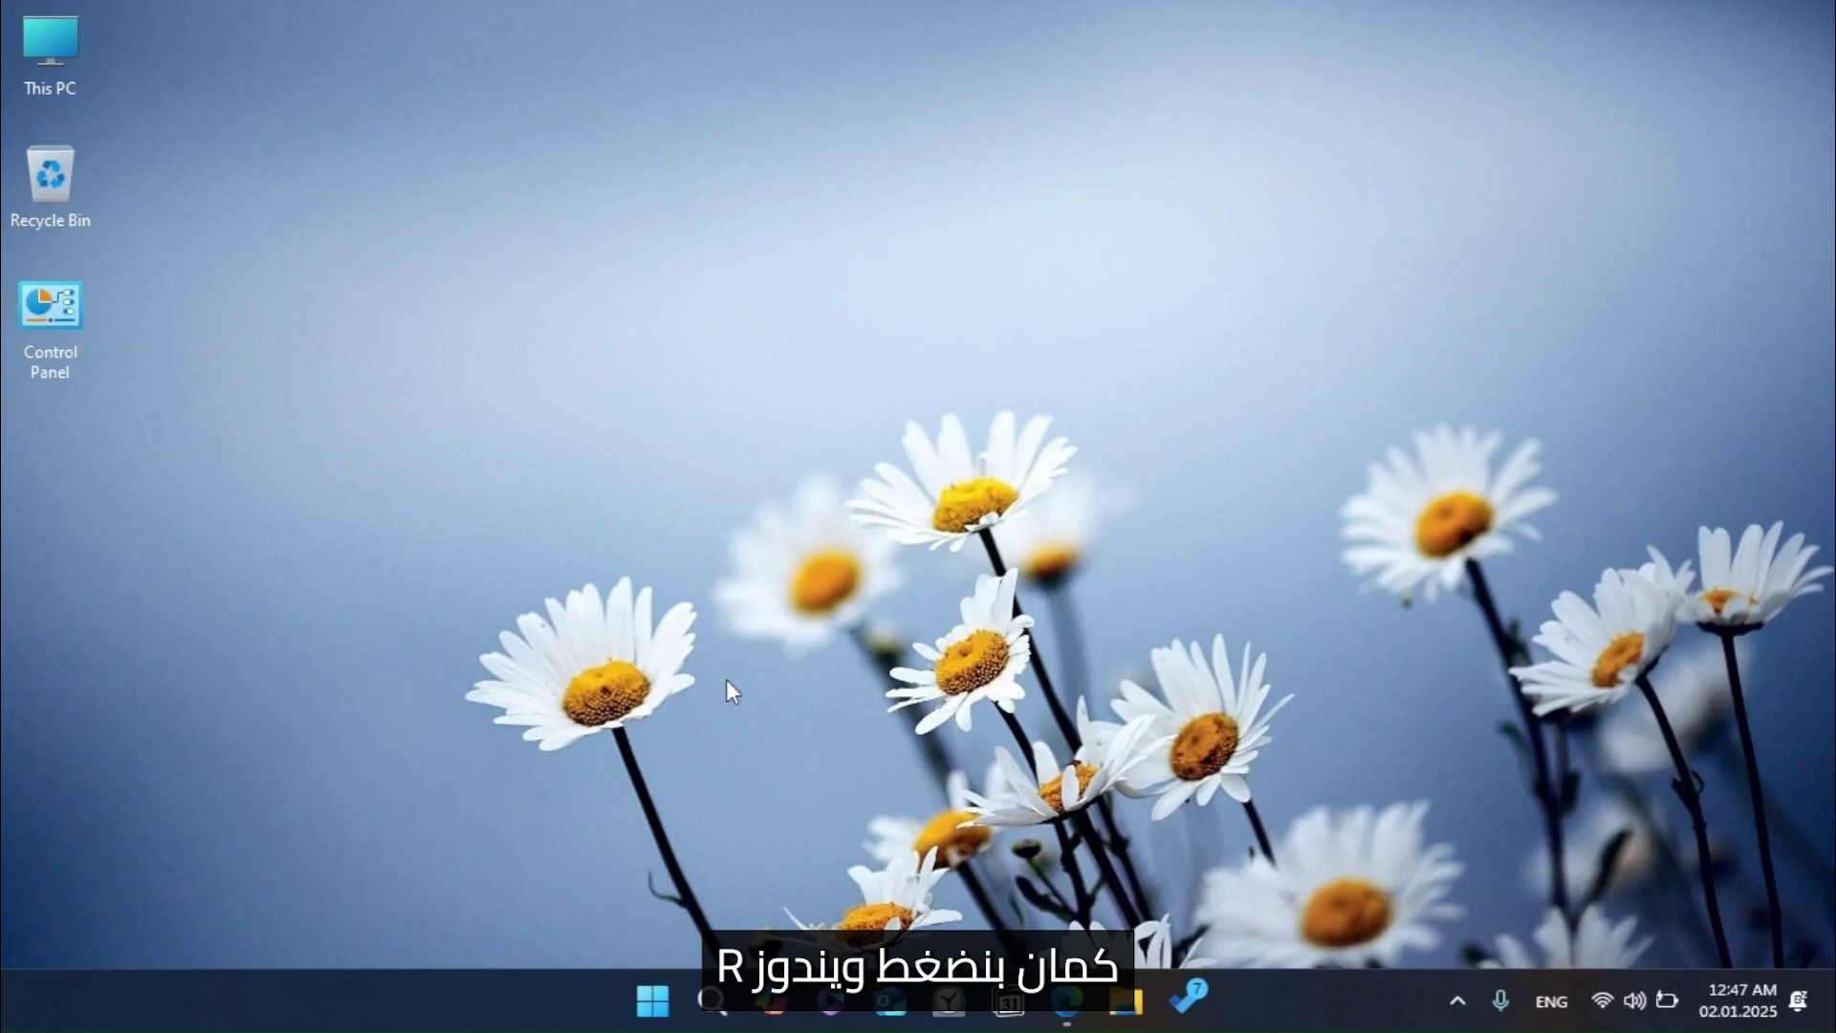
# Launch Disk Cleanup with the Run command cleanmgr
pyautogui.press('super+r')
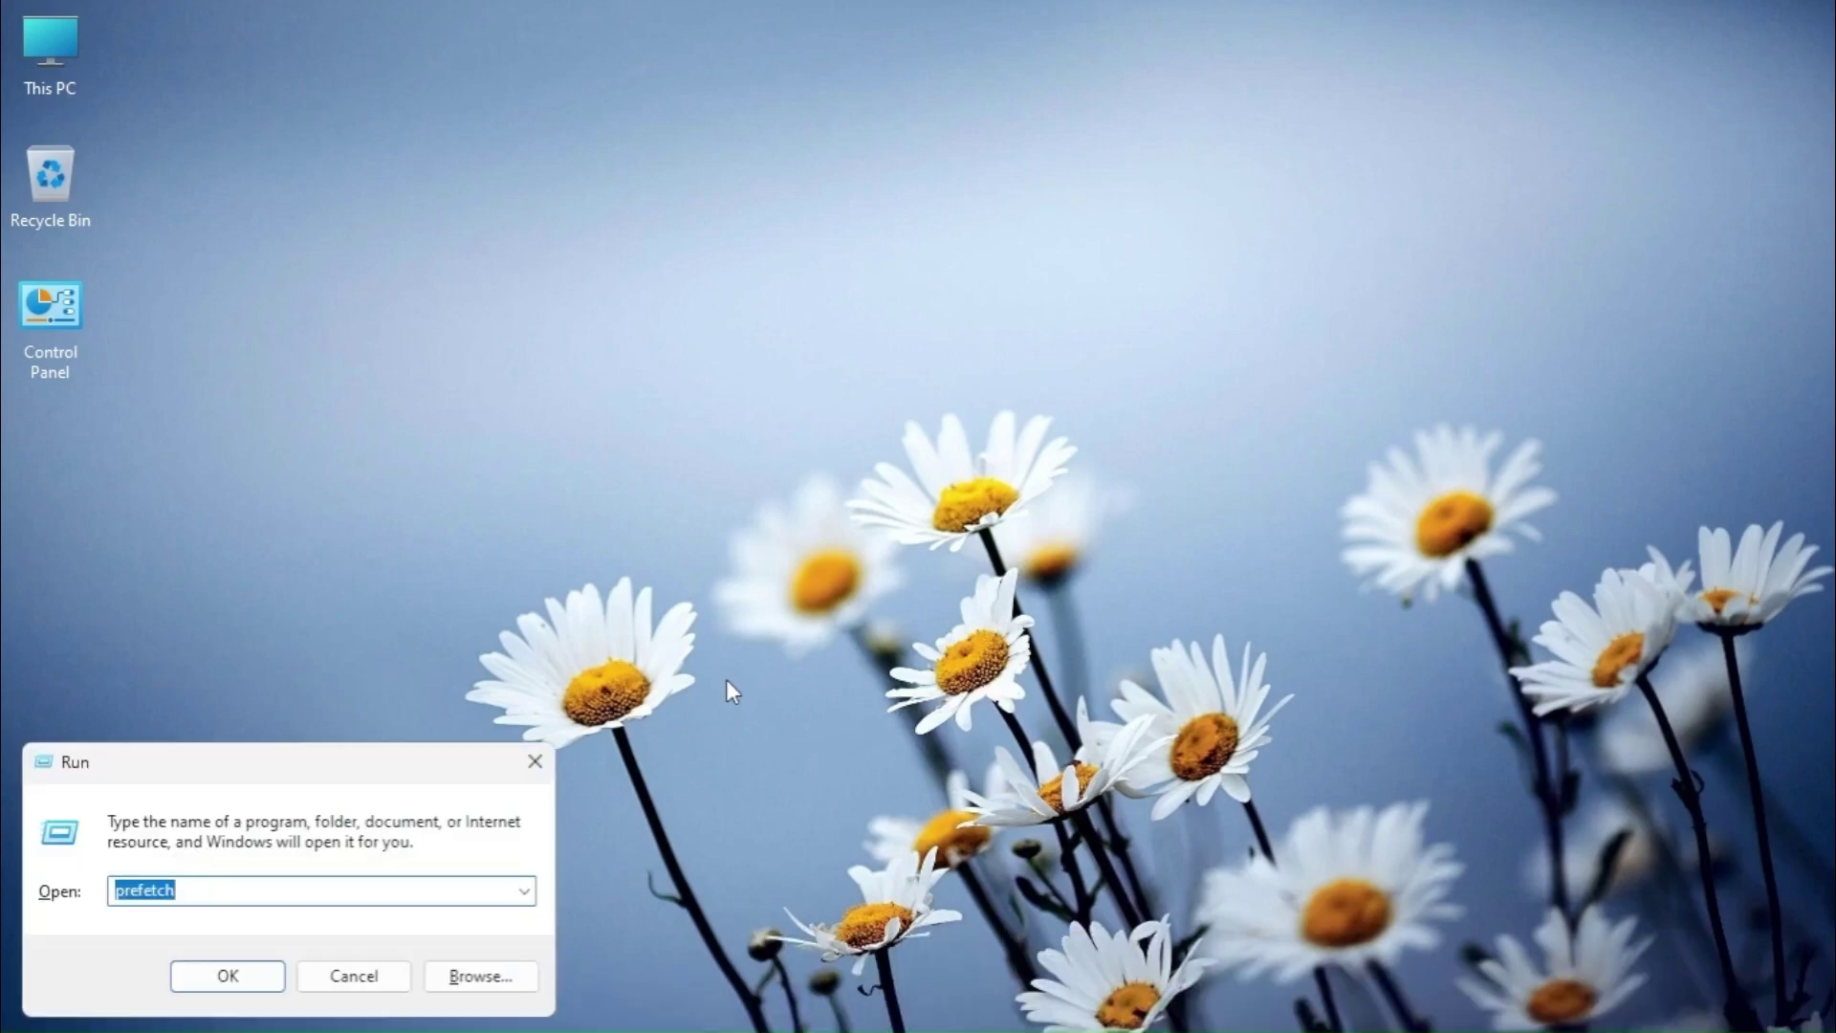
pyautogui.write('clean')
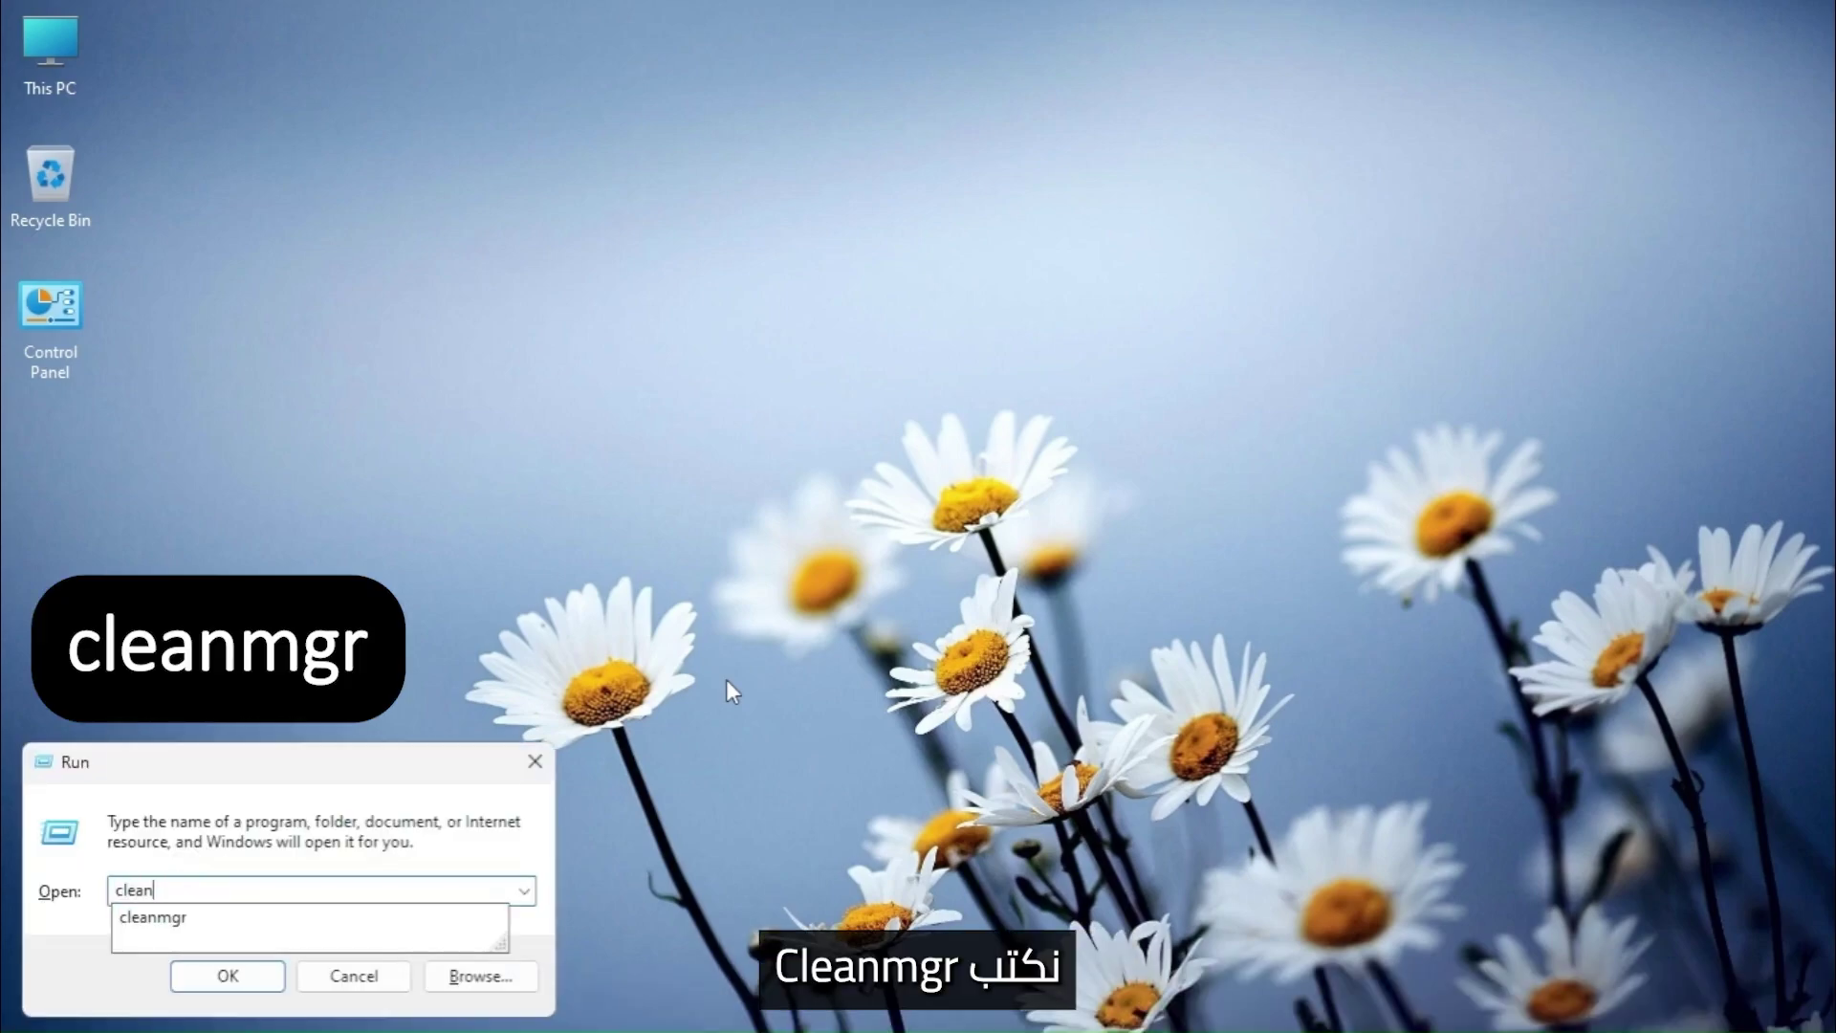
pyautogui.press('Down')
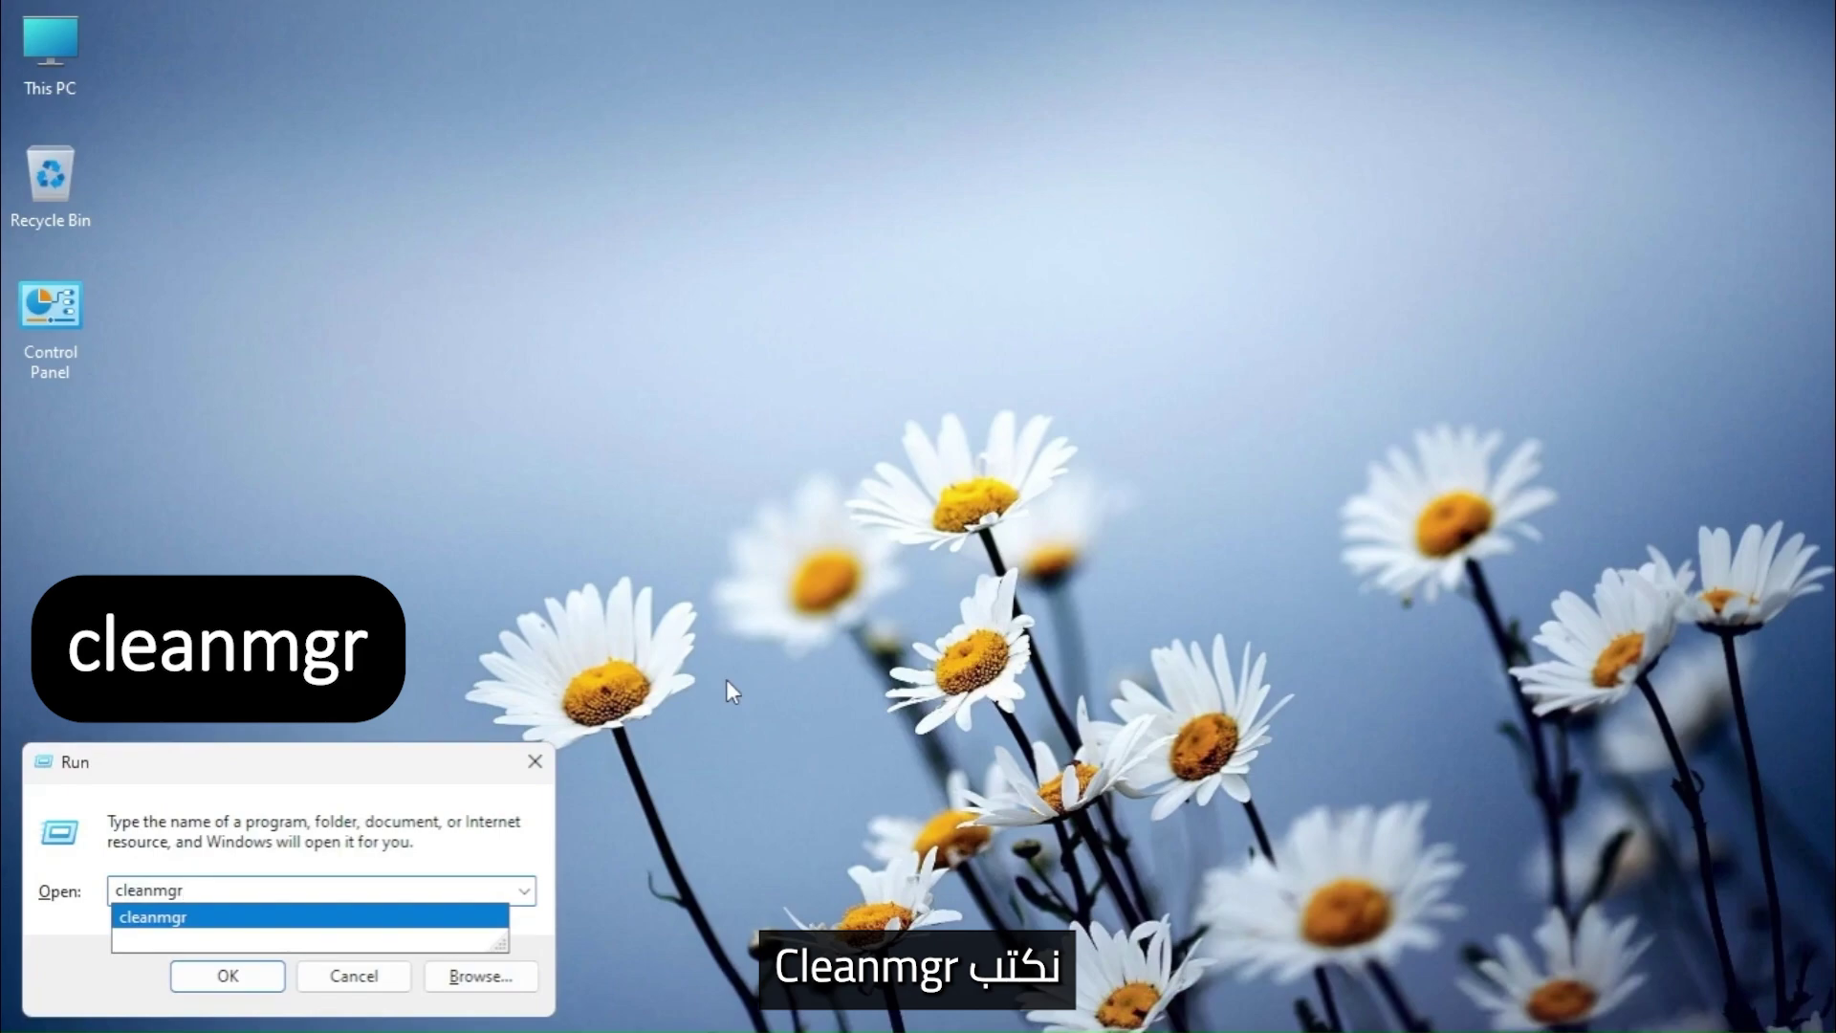
pyautogui.press('Return')
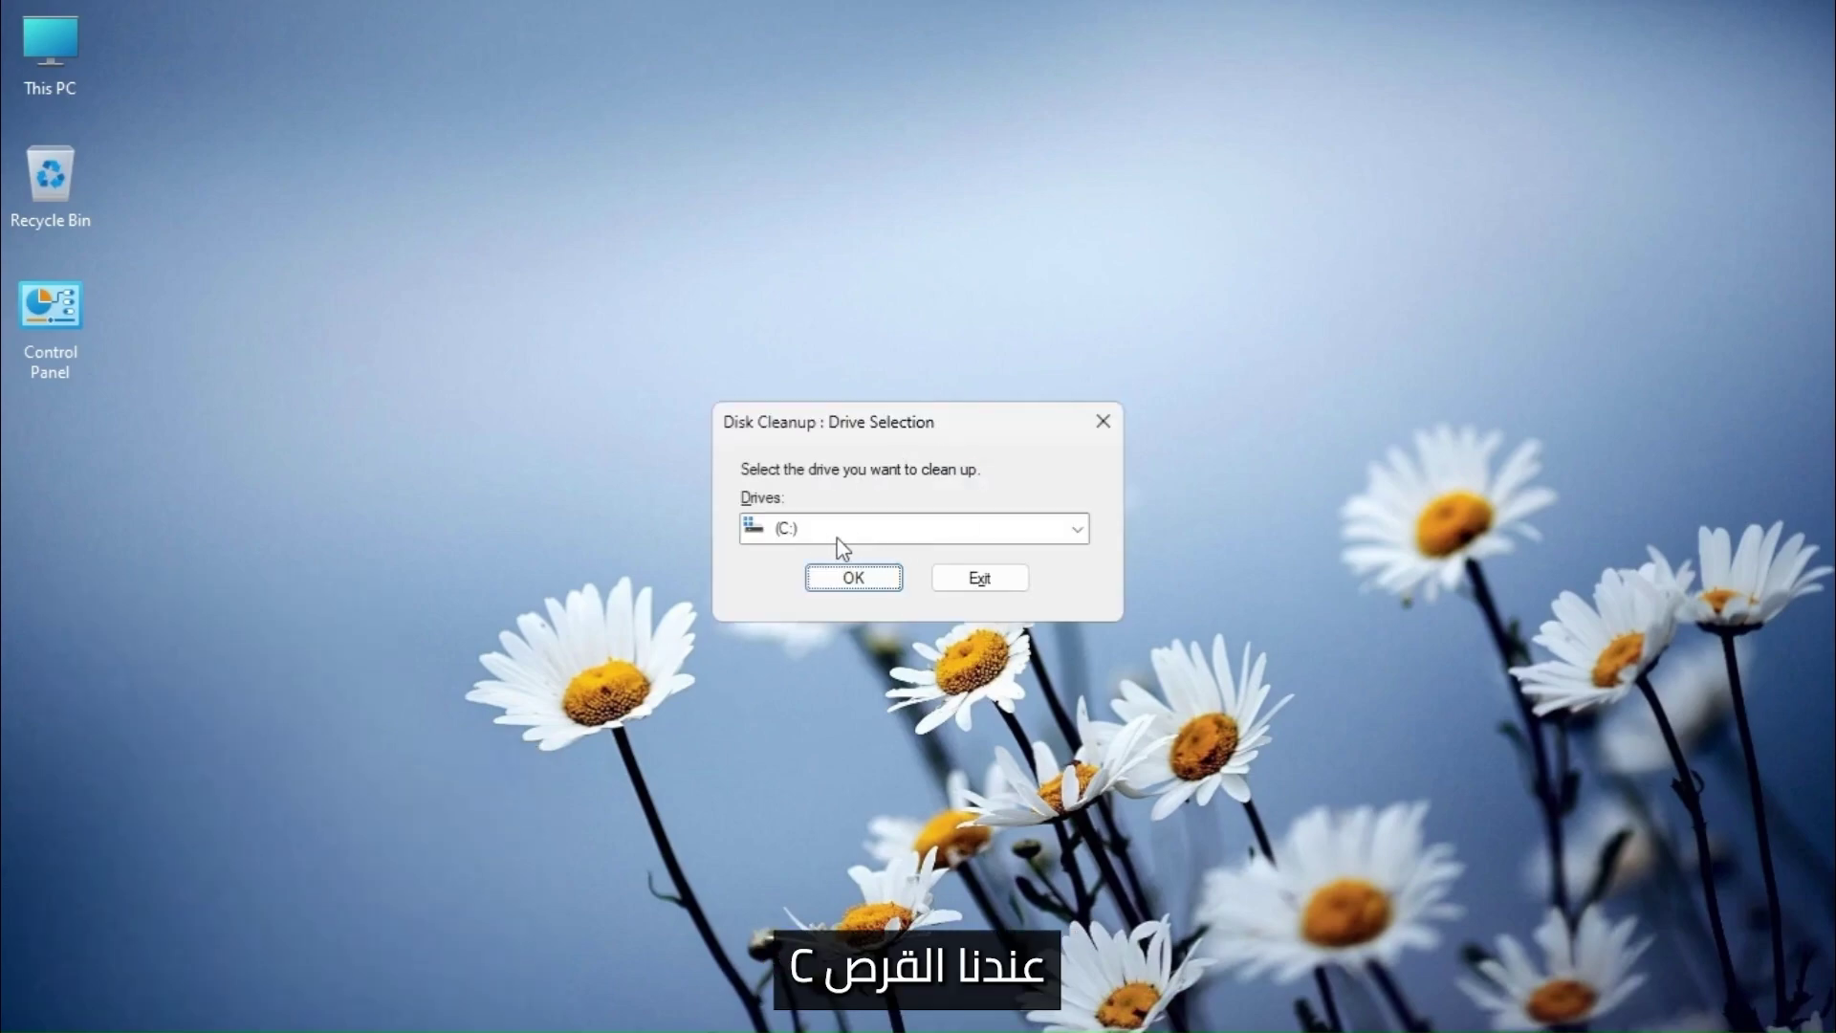
# Clean up drive C: by permanently deleting the preselected file categories
pyautogui.click(852, 579)
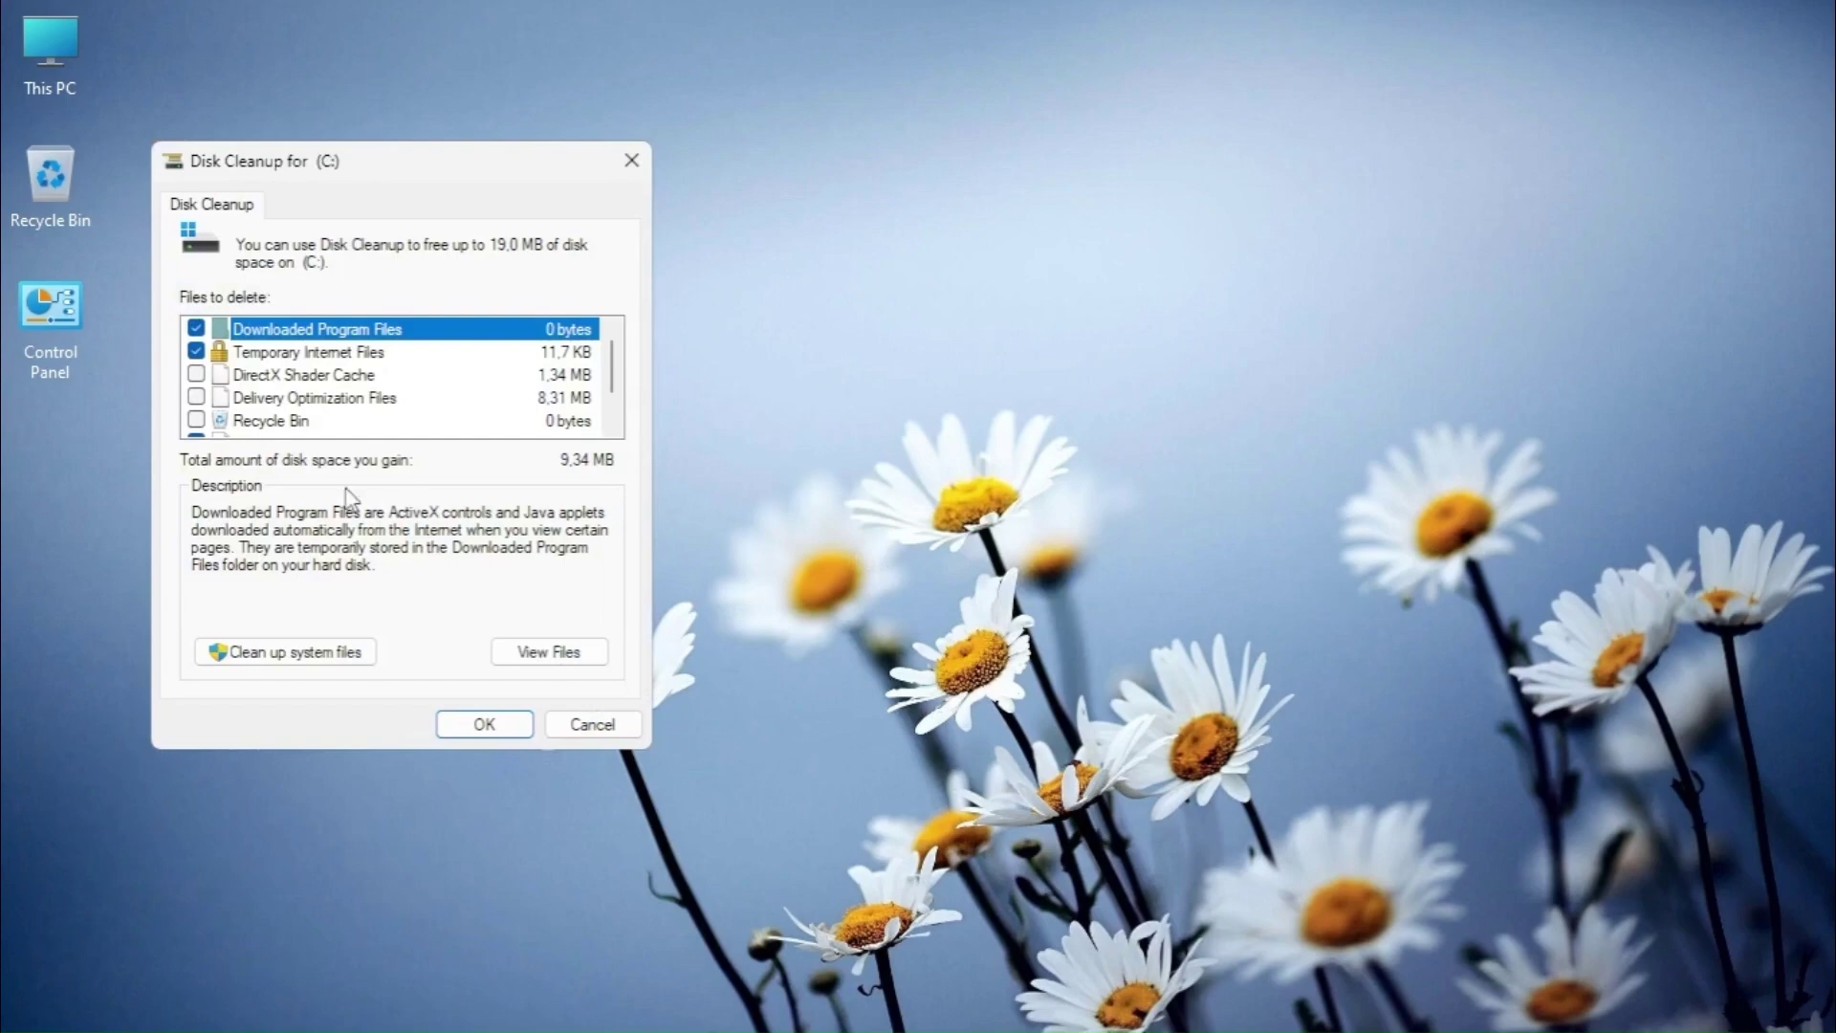
pyautogui.click(493, 735)
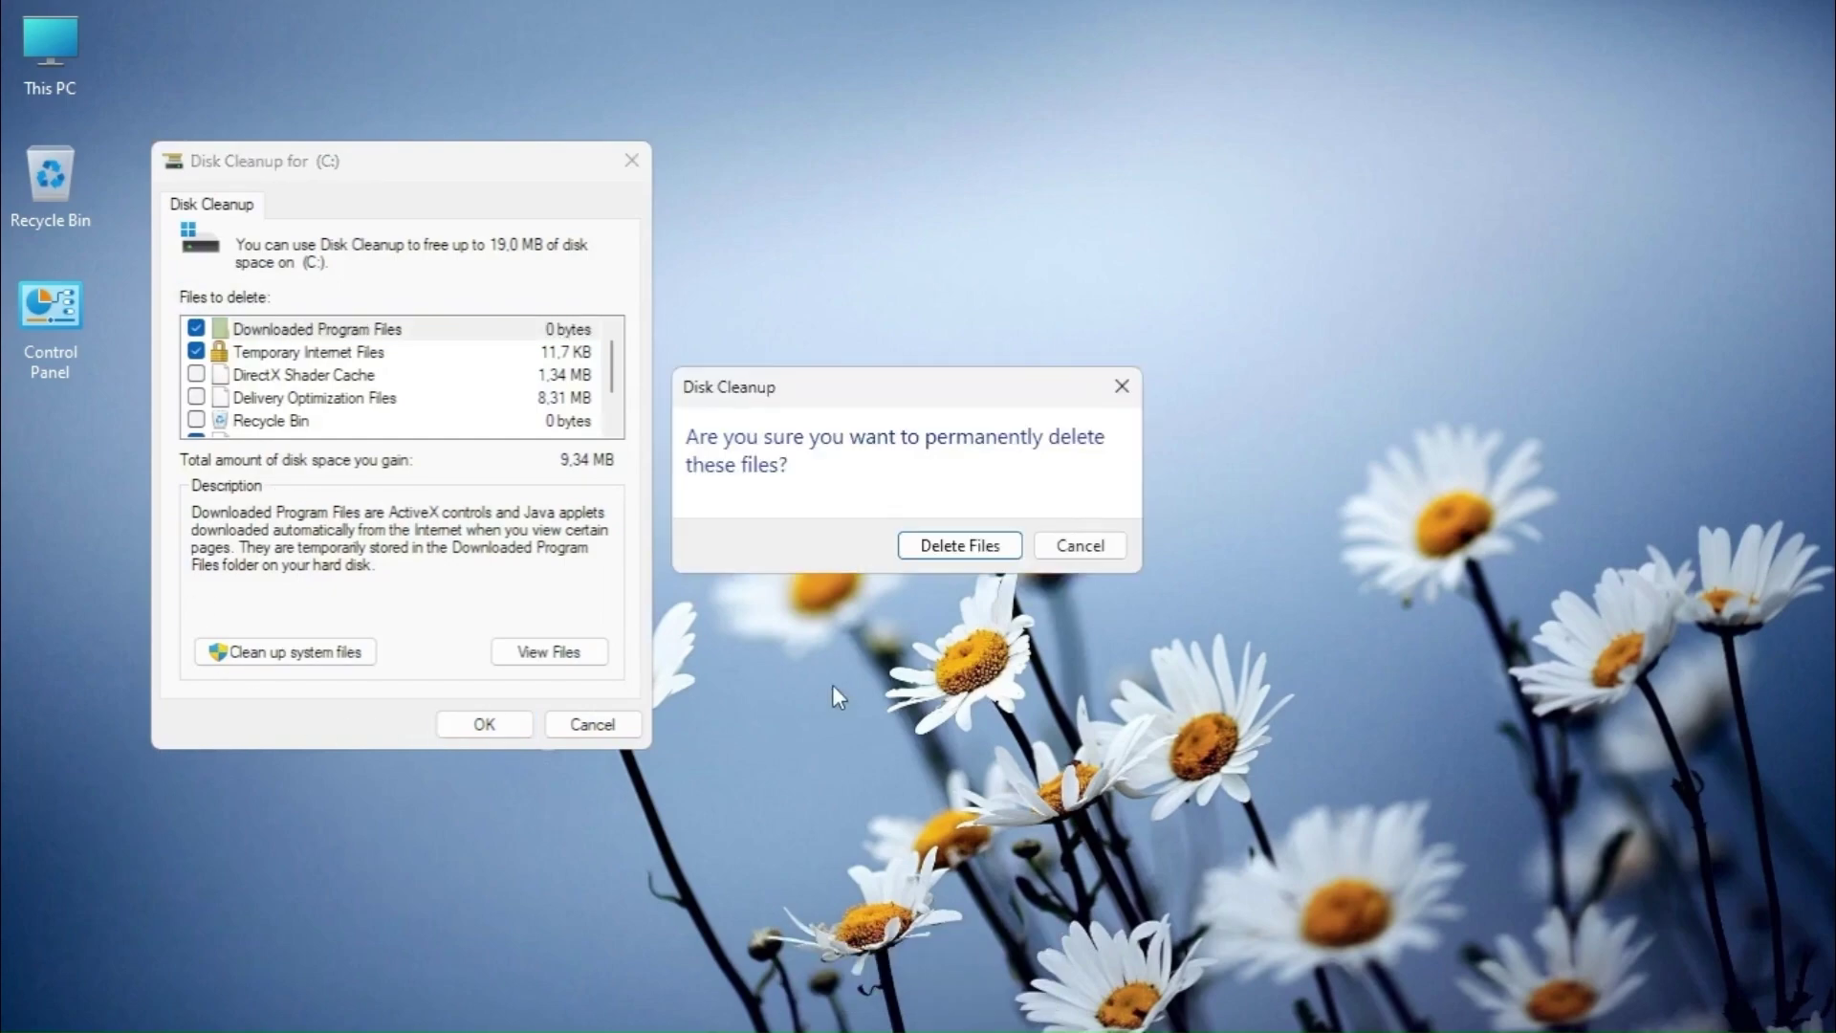
pyautogui.click(972, 547)
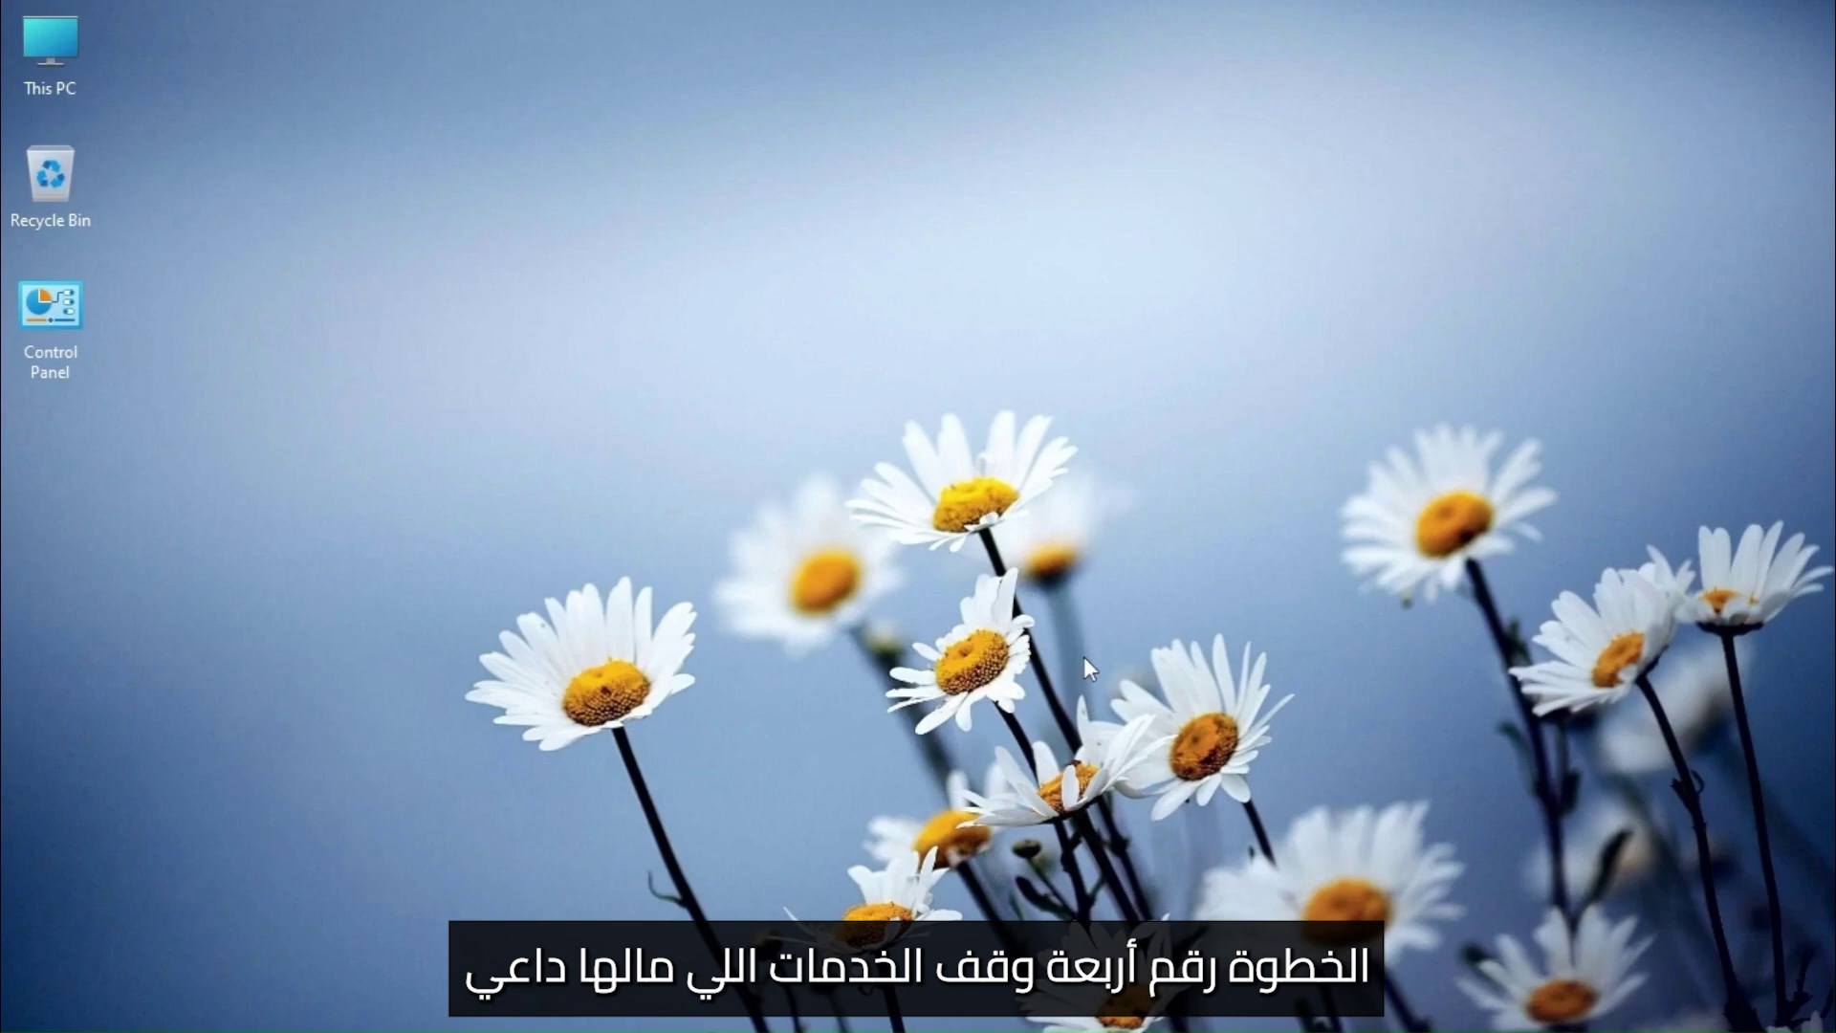
# Open the Windows Services console with the Run command services.msc
pyautogui.press('super+r')
pyautogui.write('services.msc')
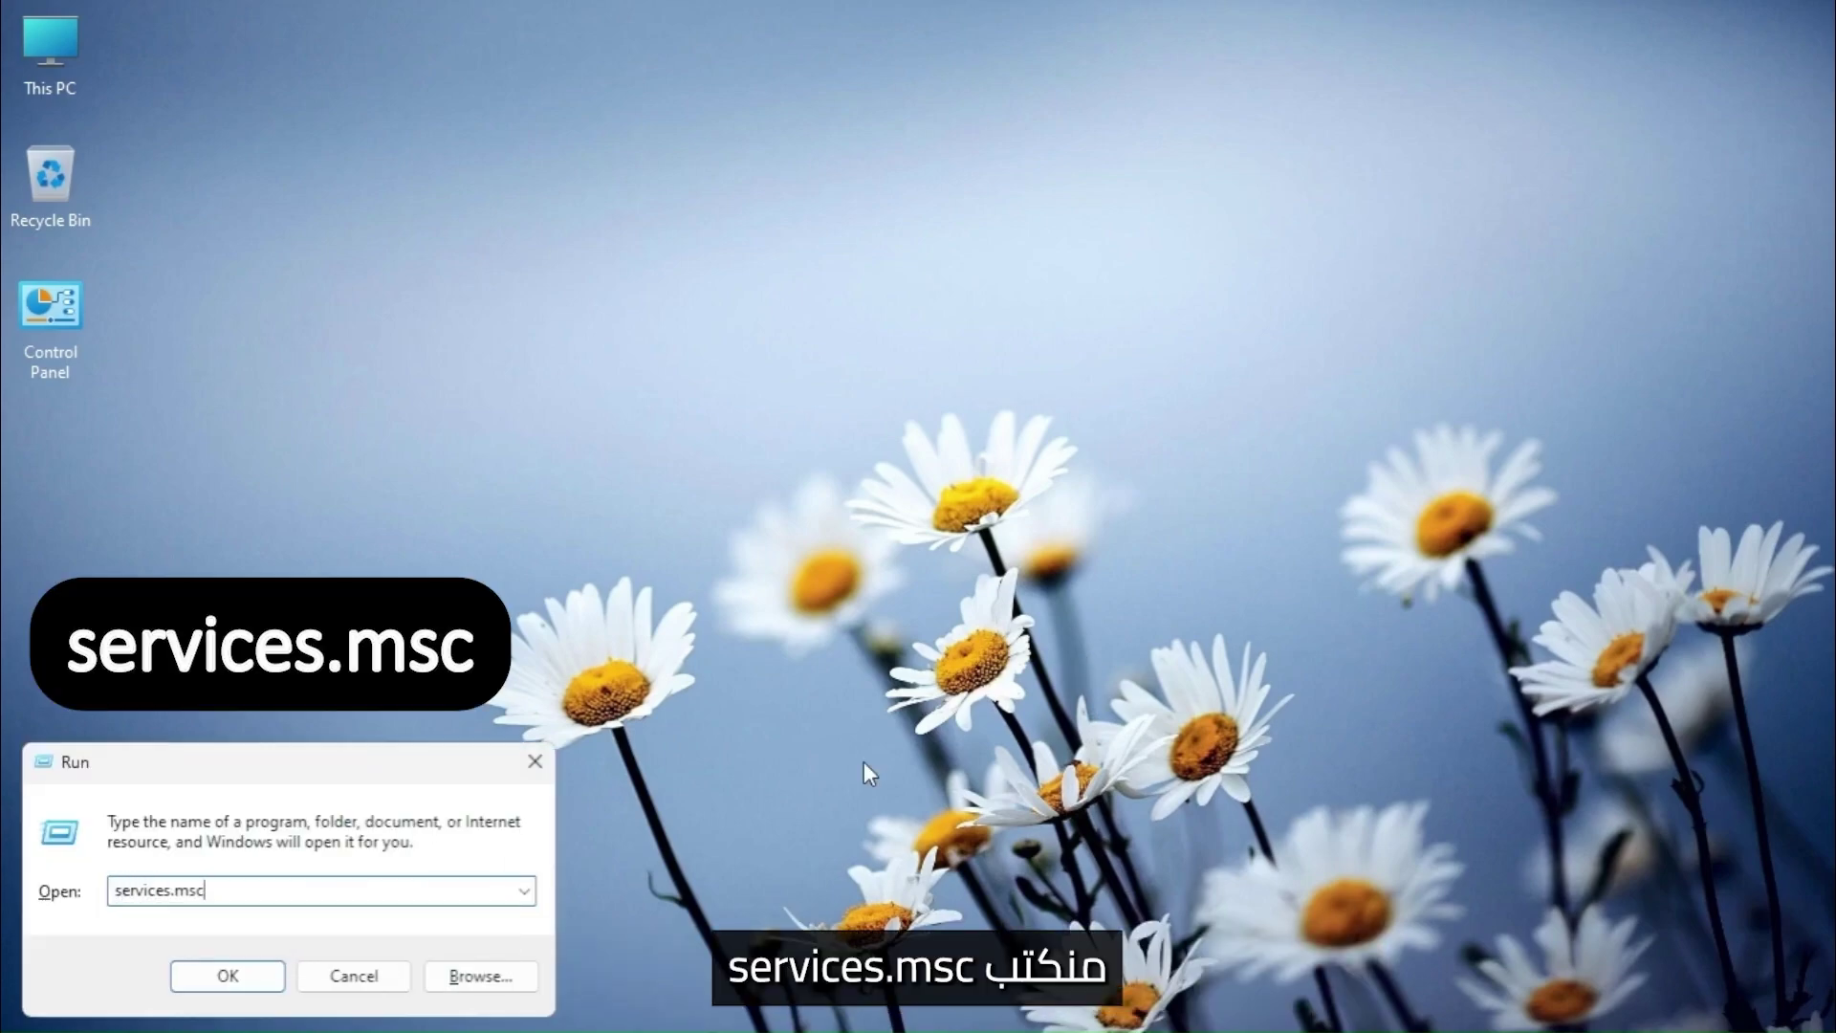
pyautogui.press('Return')
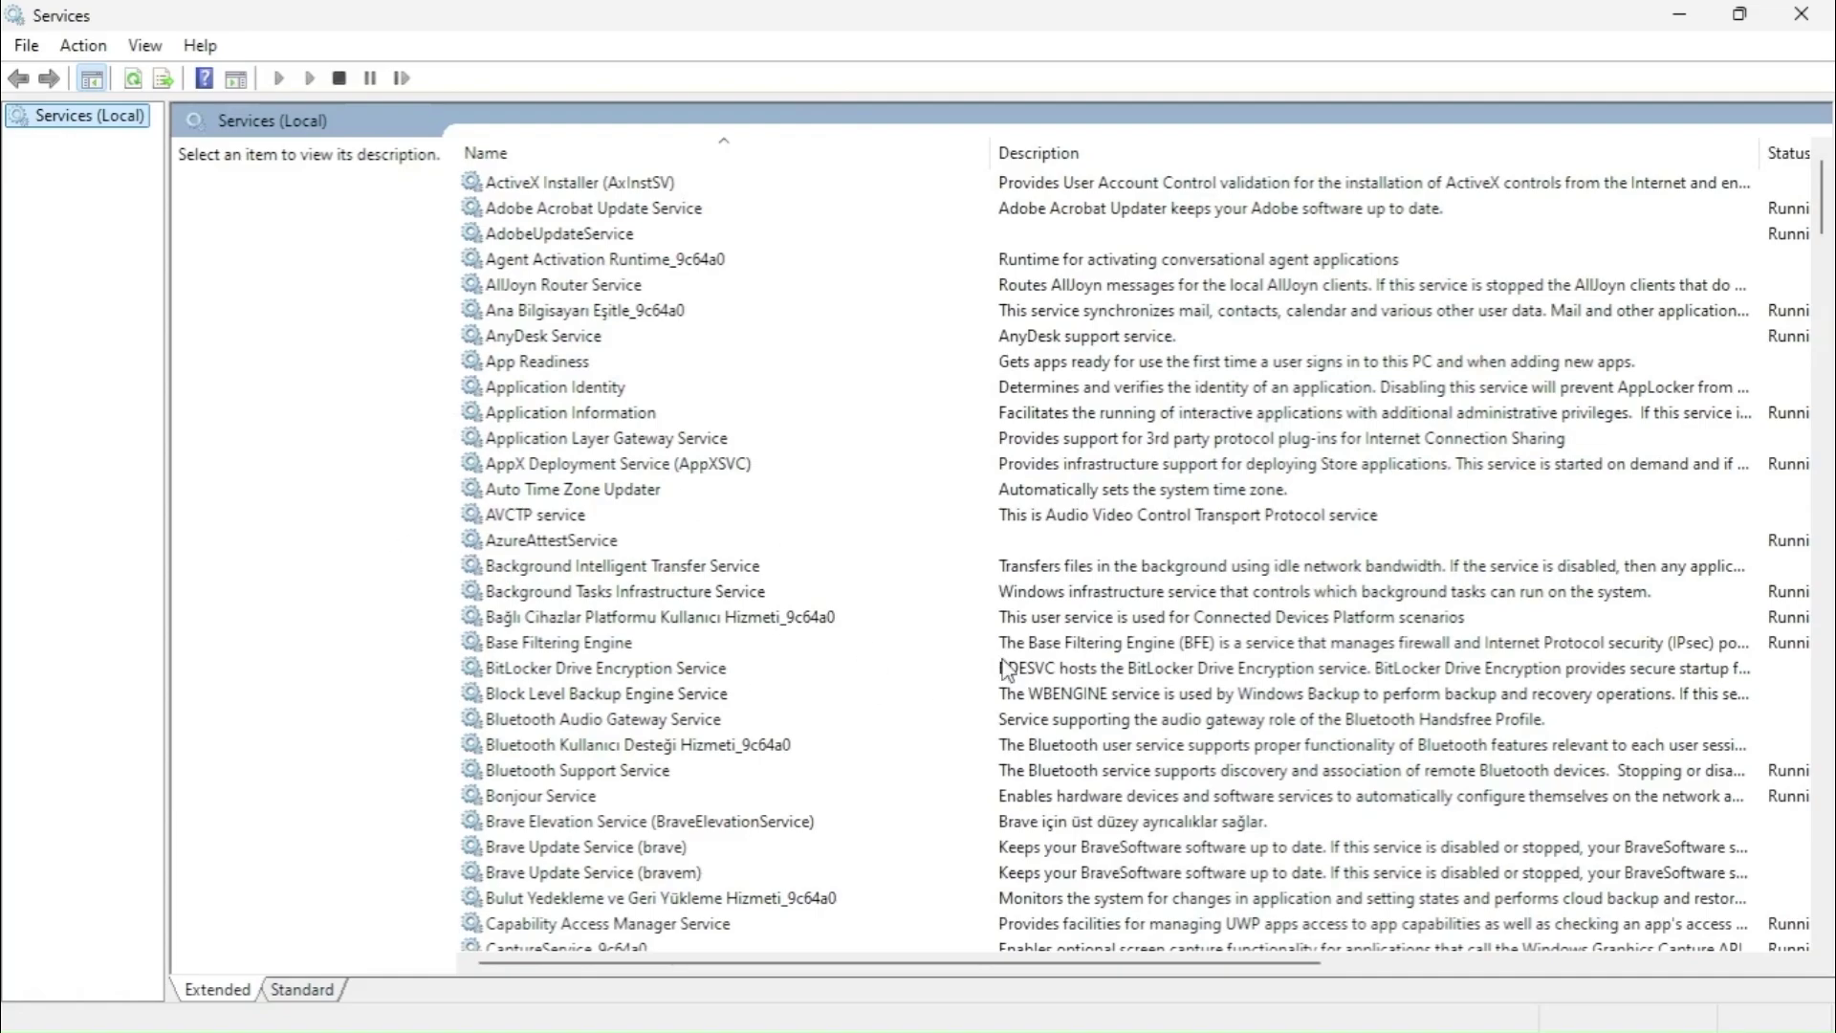
# Find the SysMain service in the services list and open its properties
pyautogui.scroll(-3, 798, 559)
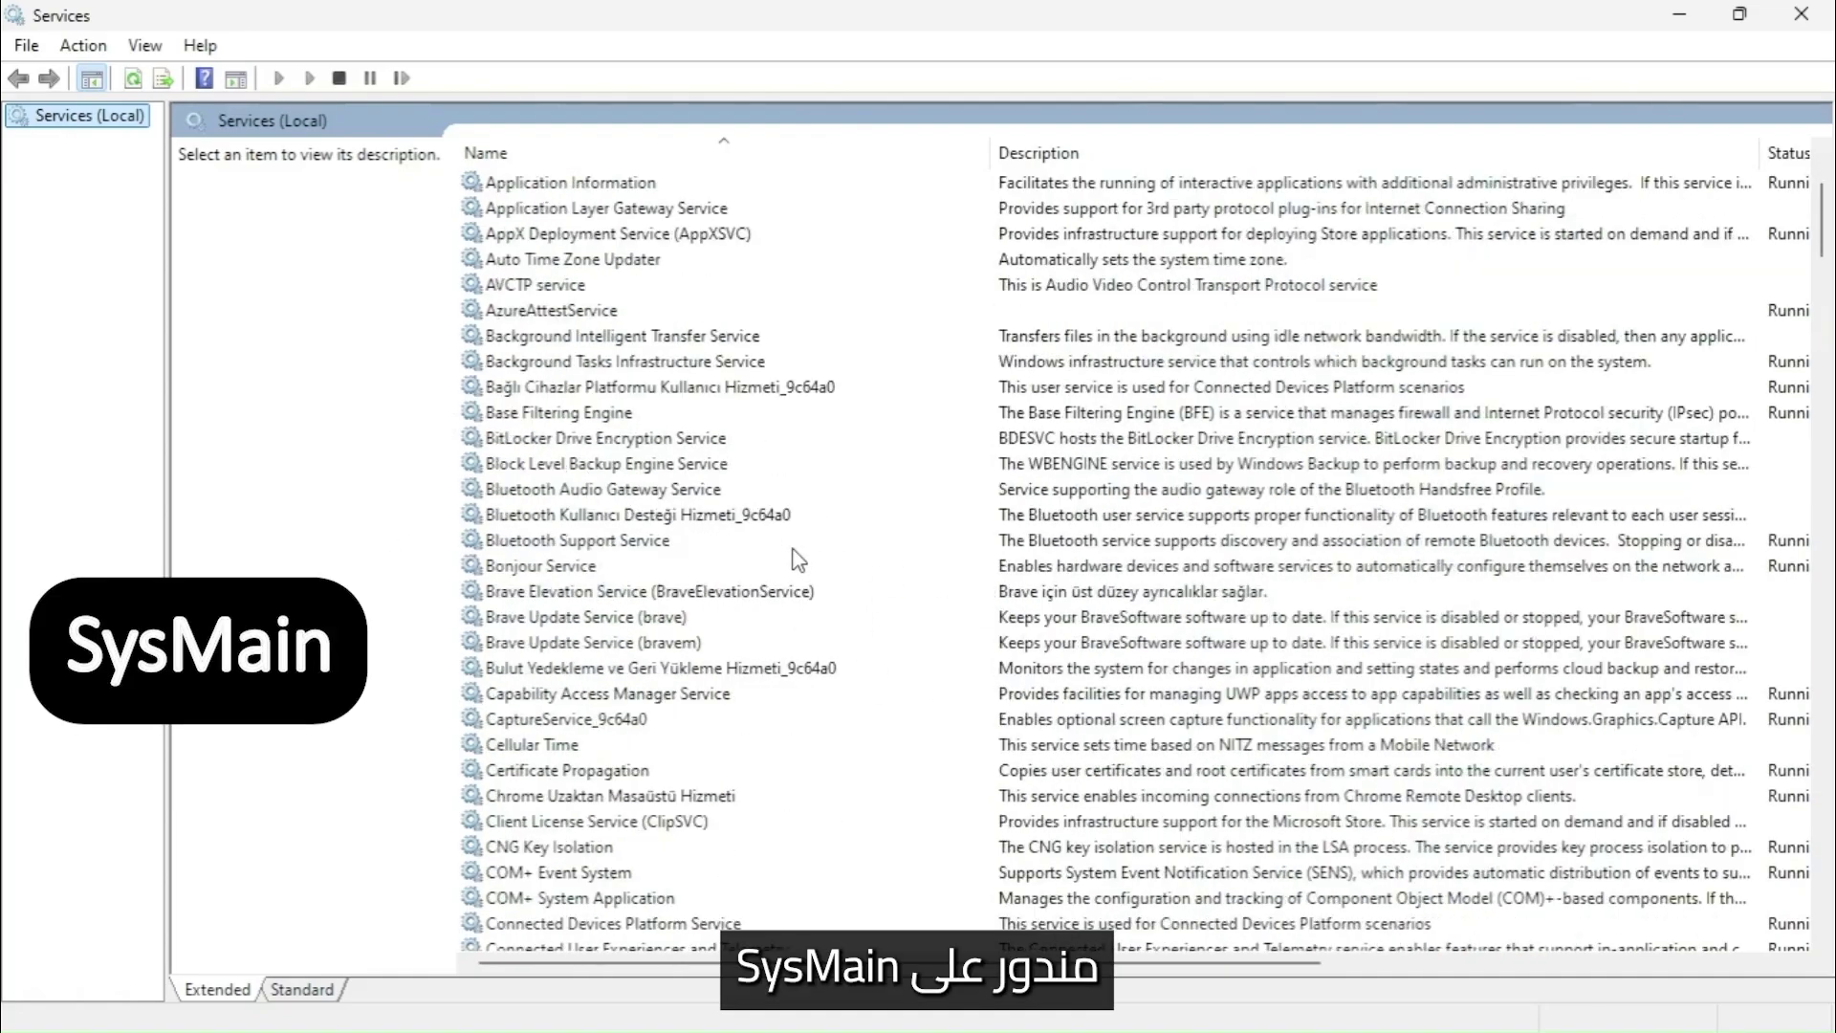
pyautogui.scroll(-8, 798, 560)
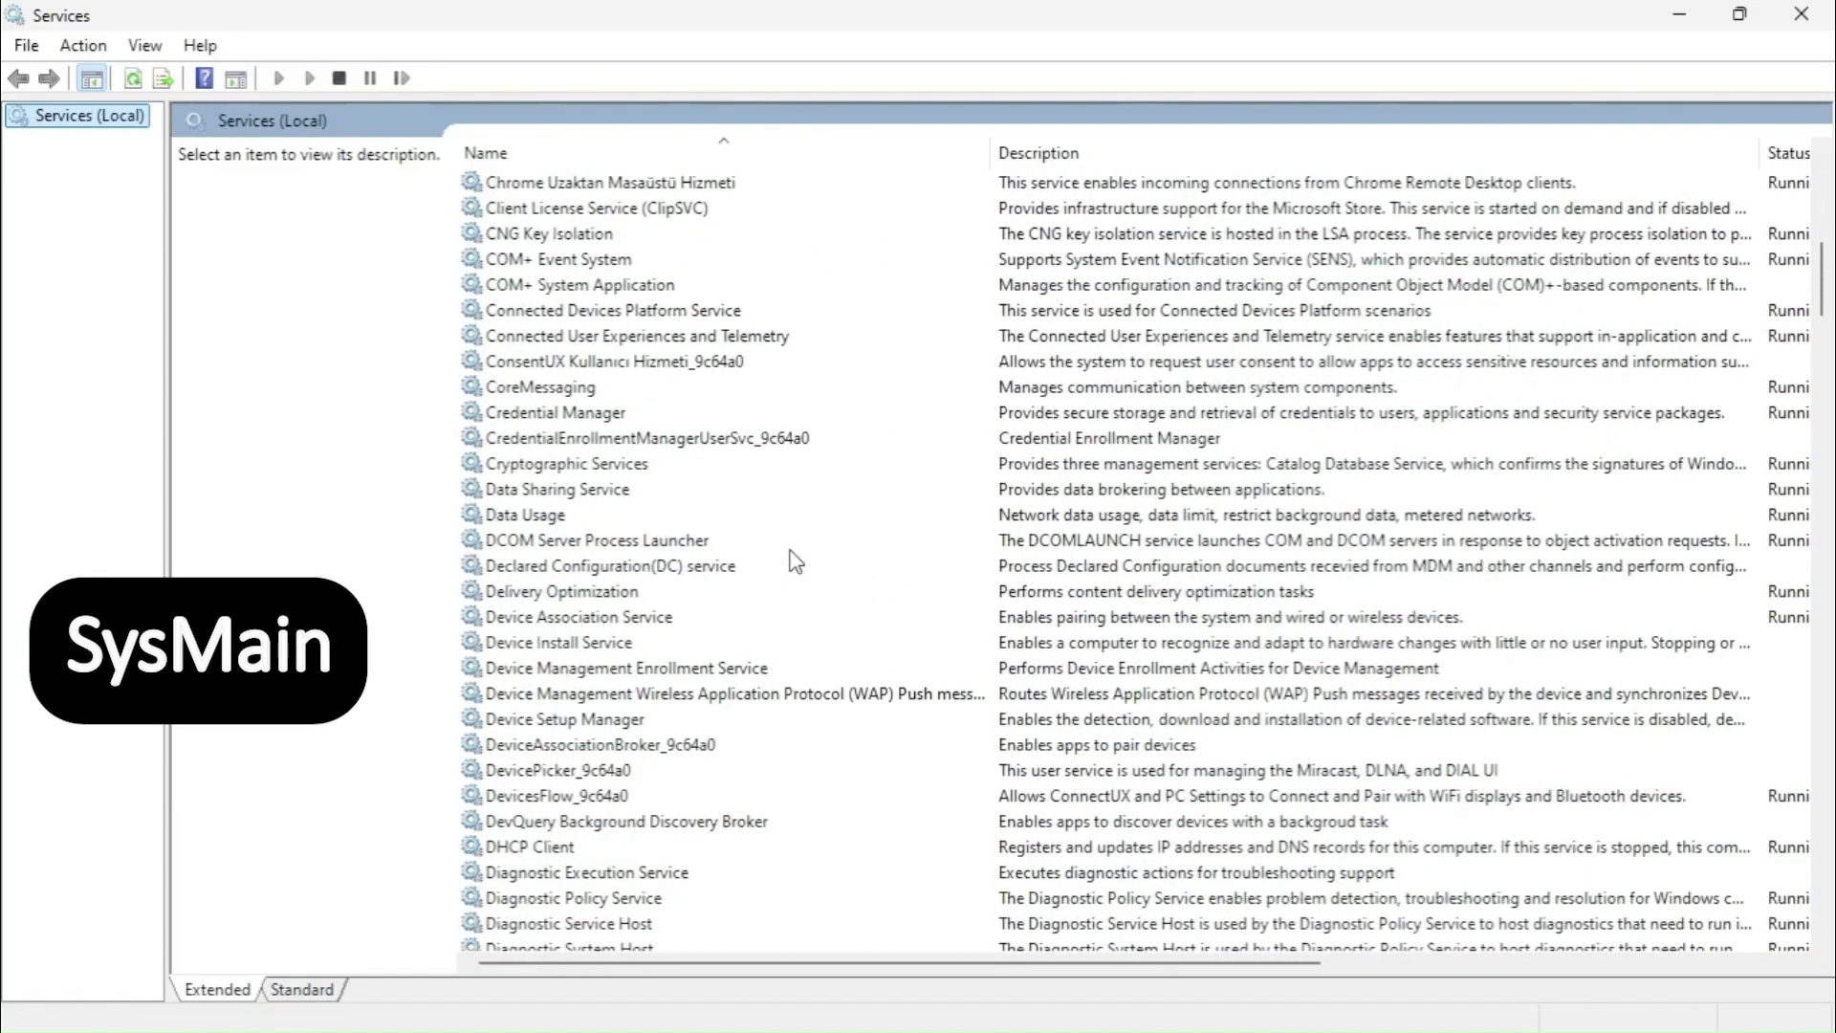
pyautogui.scroll(-20, 796, 561)
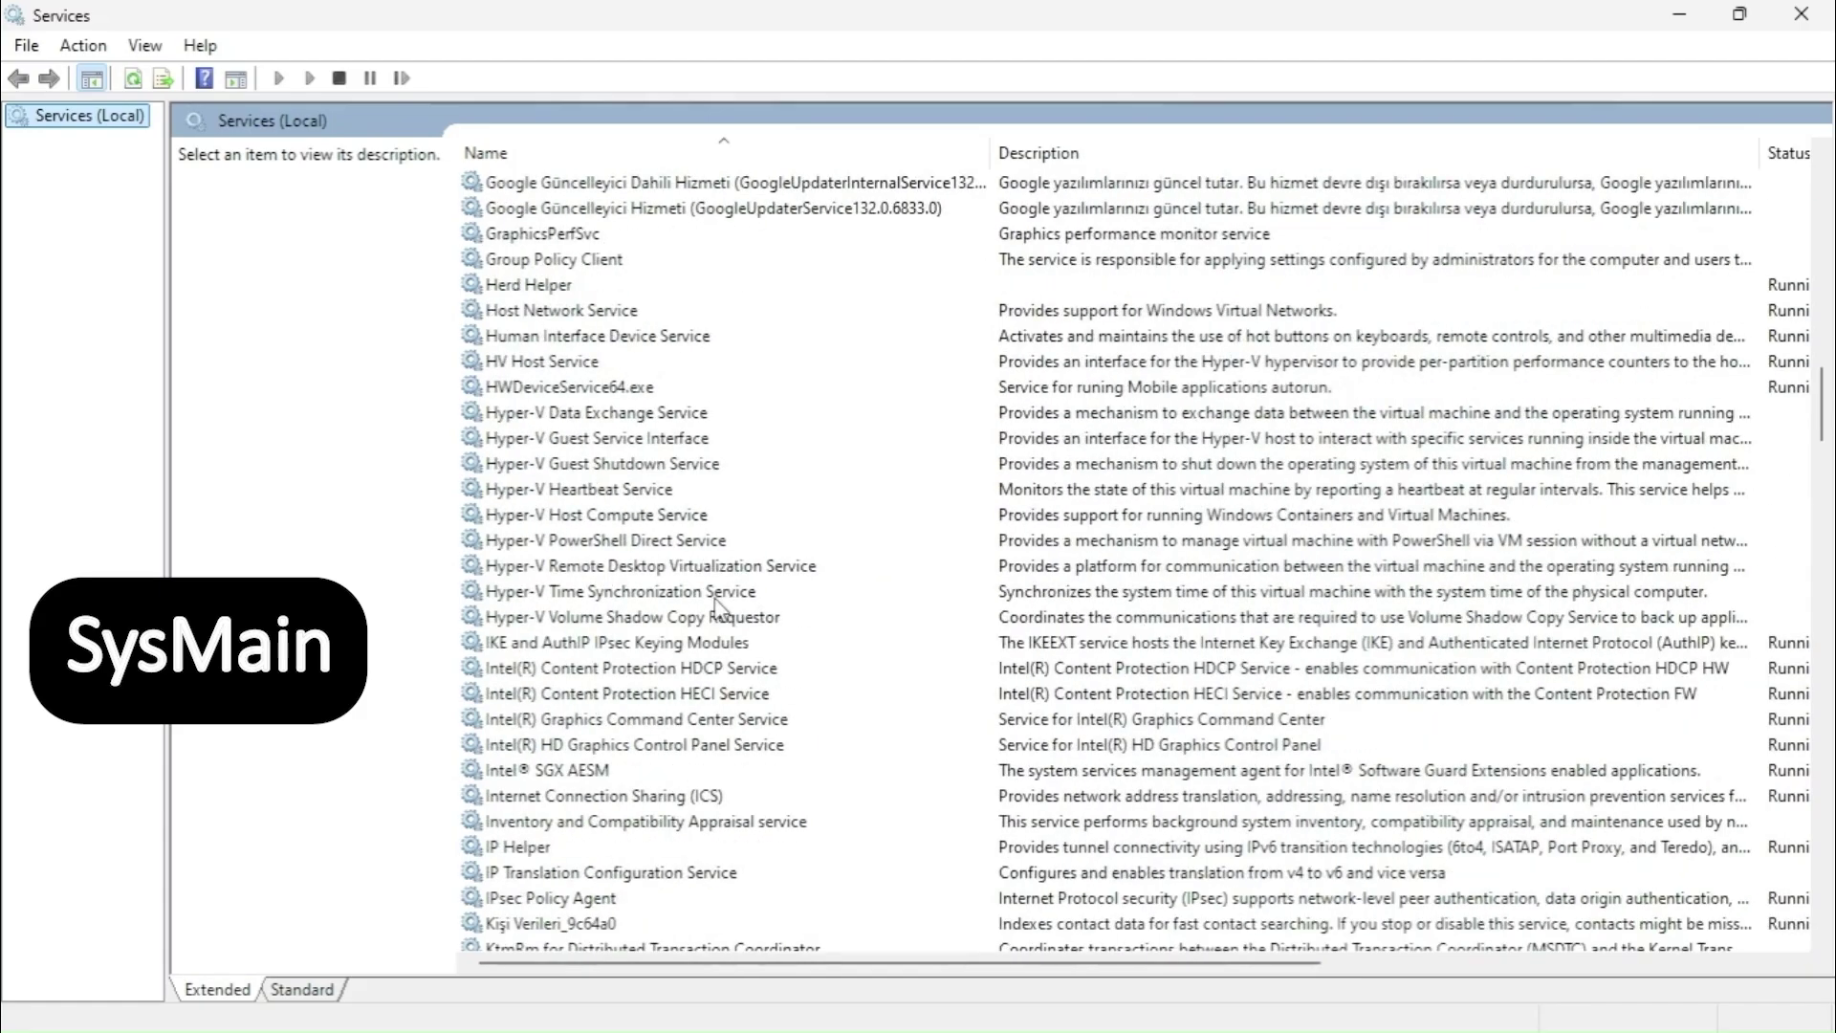
pyautogui.scroll(-20, 786, 607)
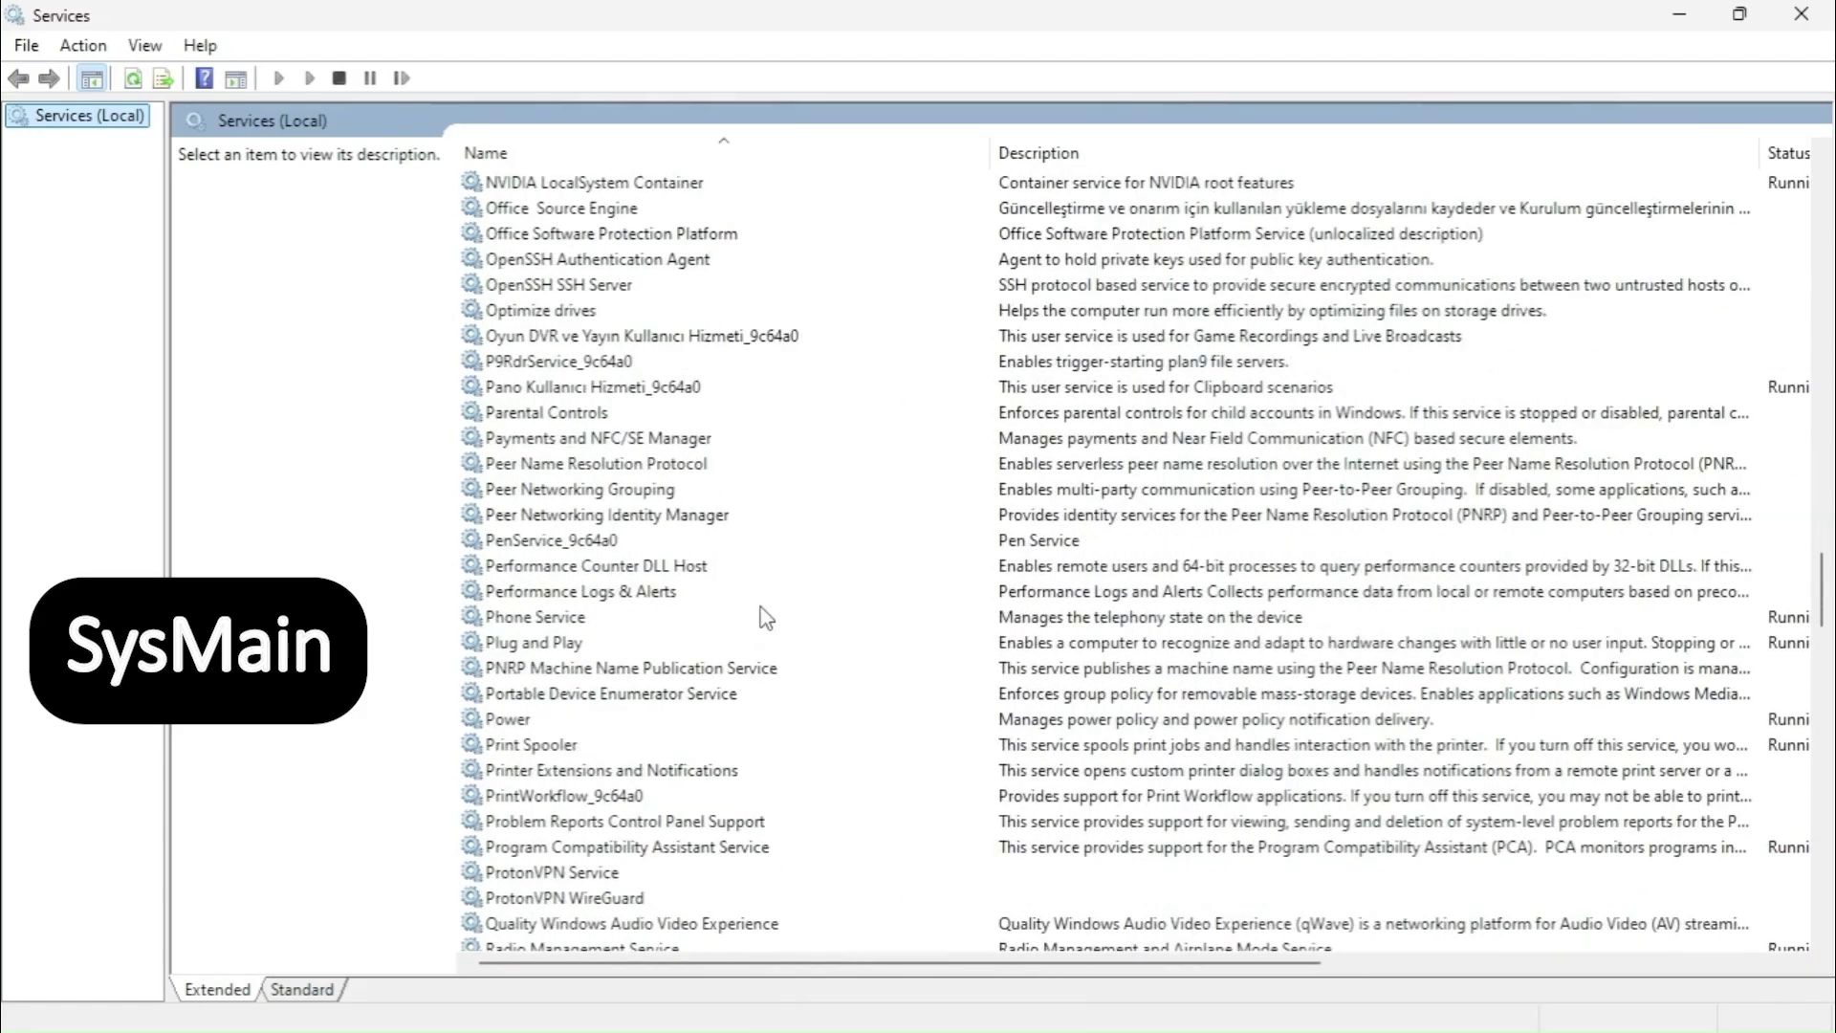
pyautogui.scroll(-7, 765, 617)
pyautogui.scroll(-6, 765, 617)
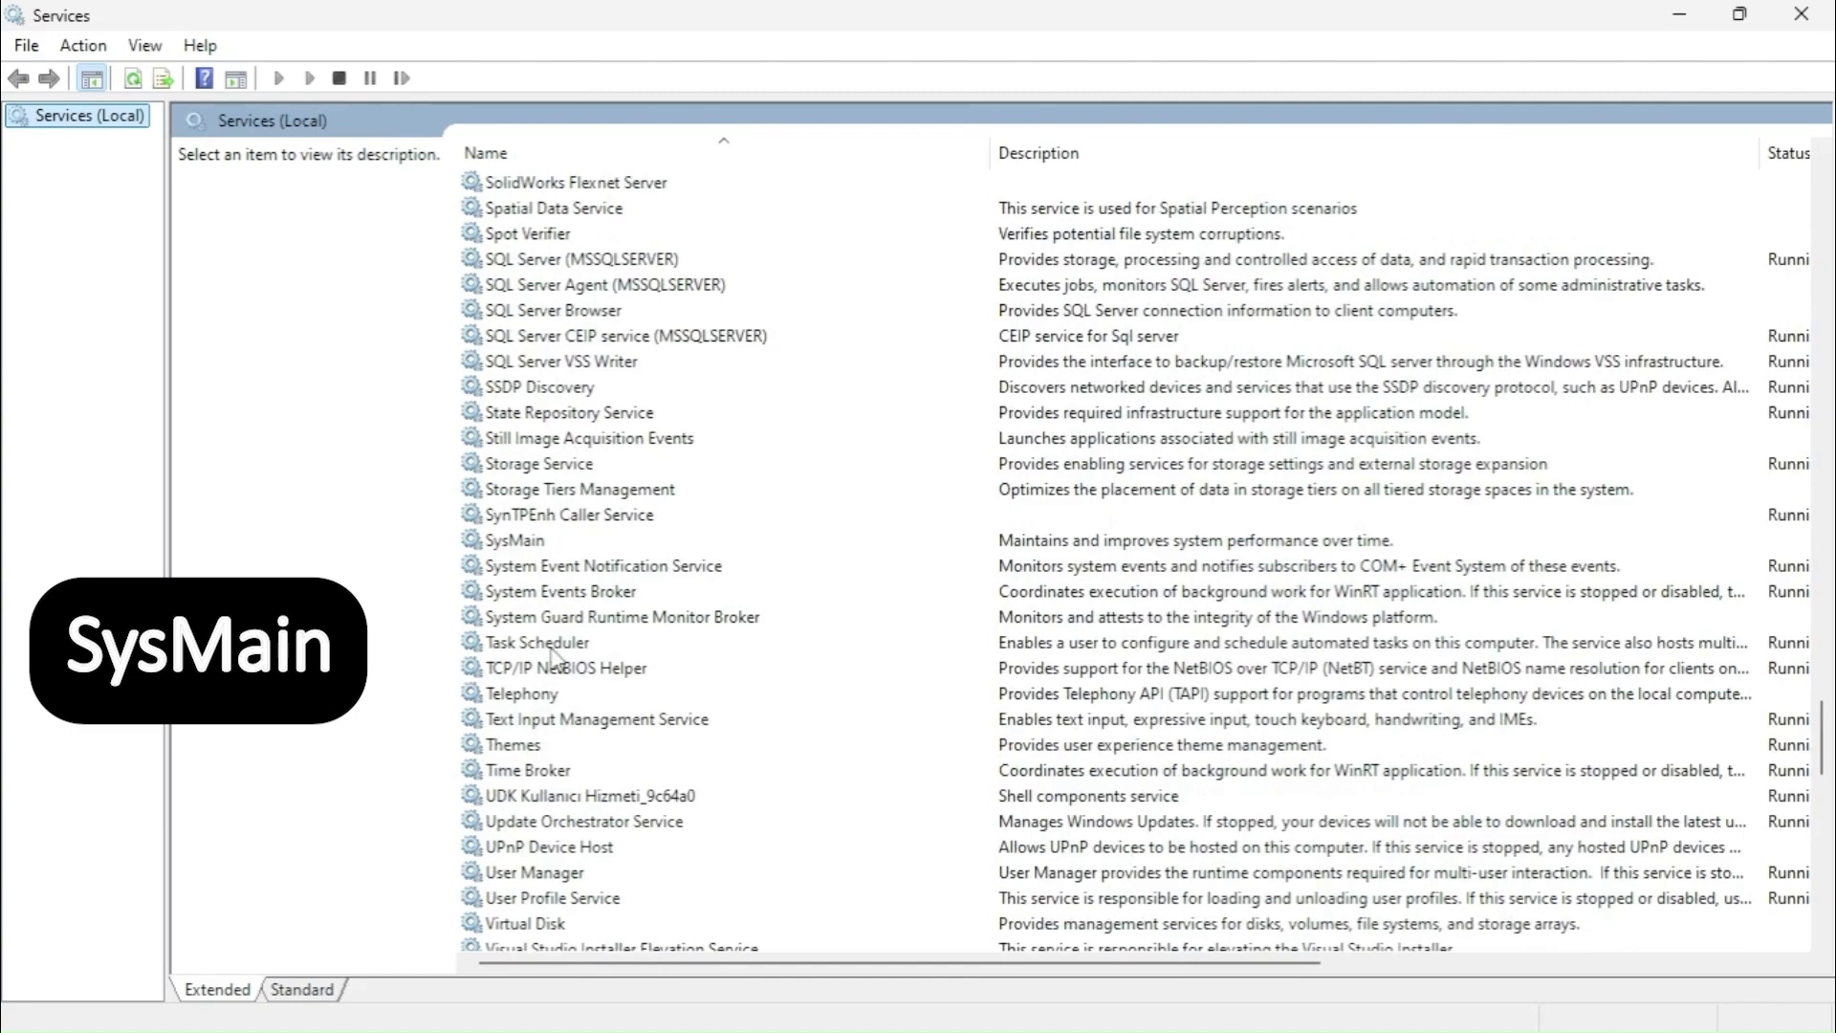
pyautogui.click(660, 541)
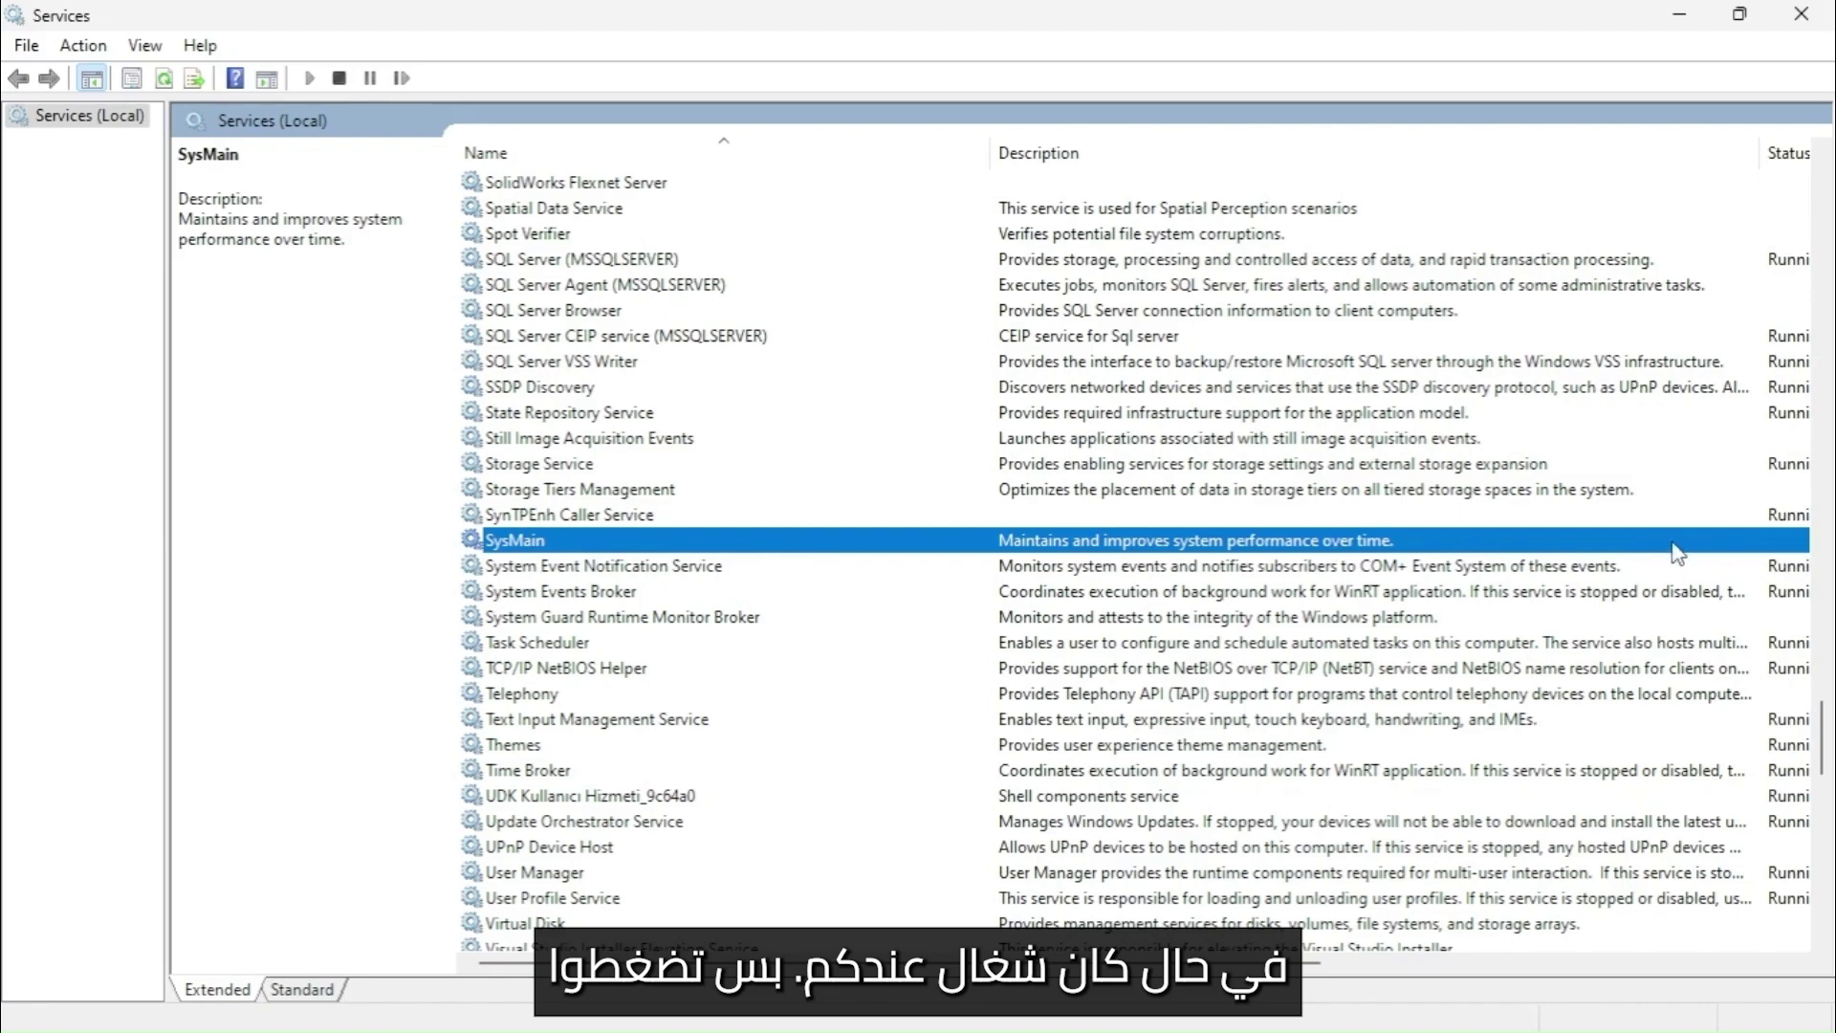
pyautogui.rightClick(681, 542)
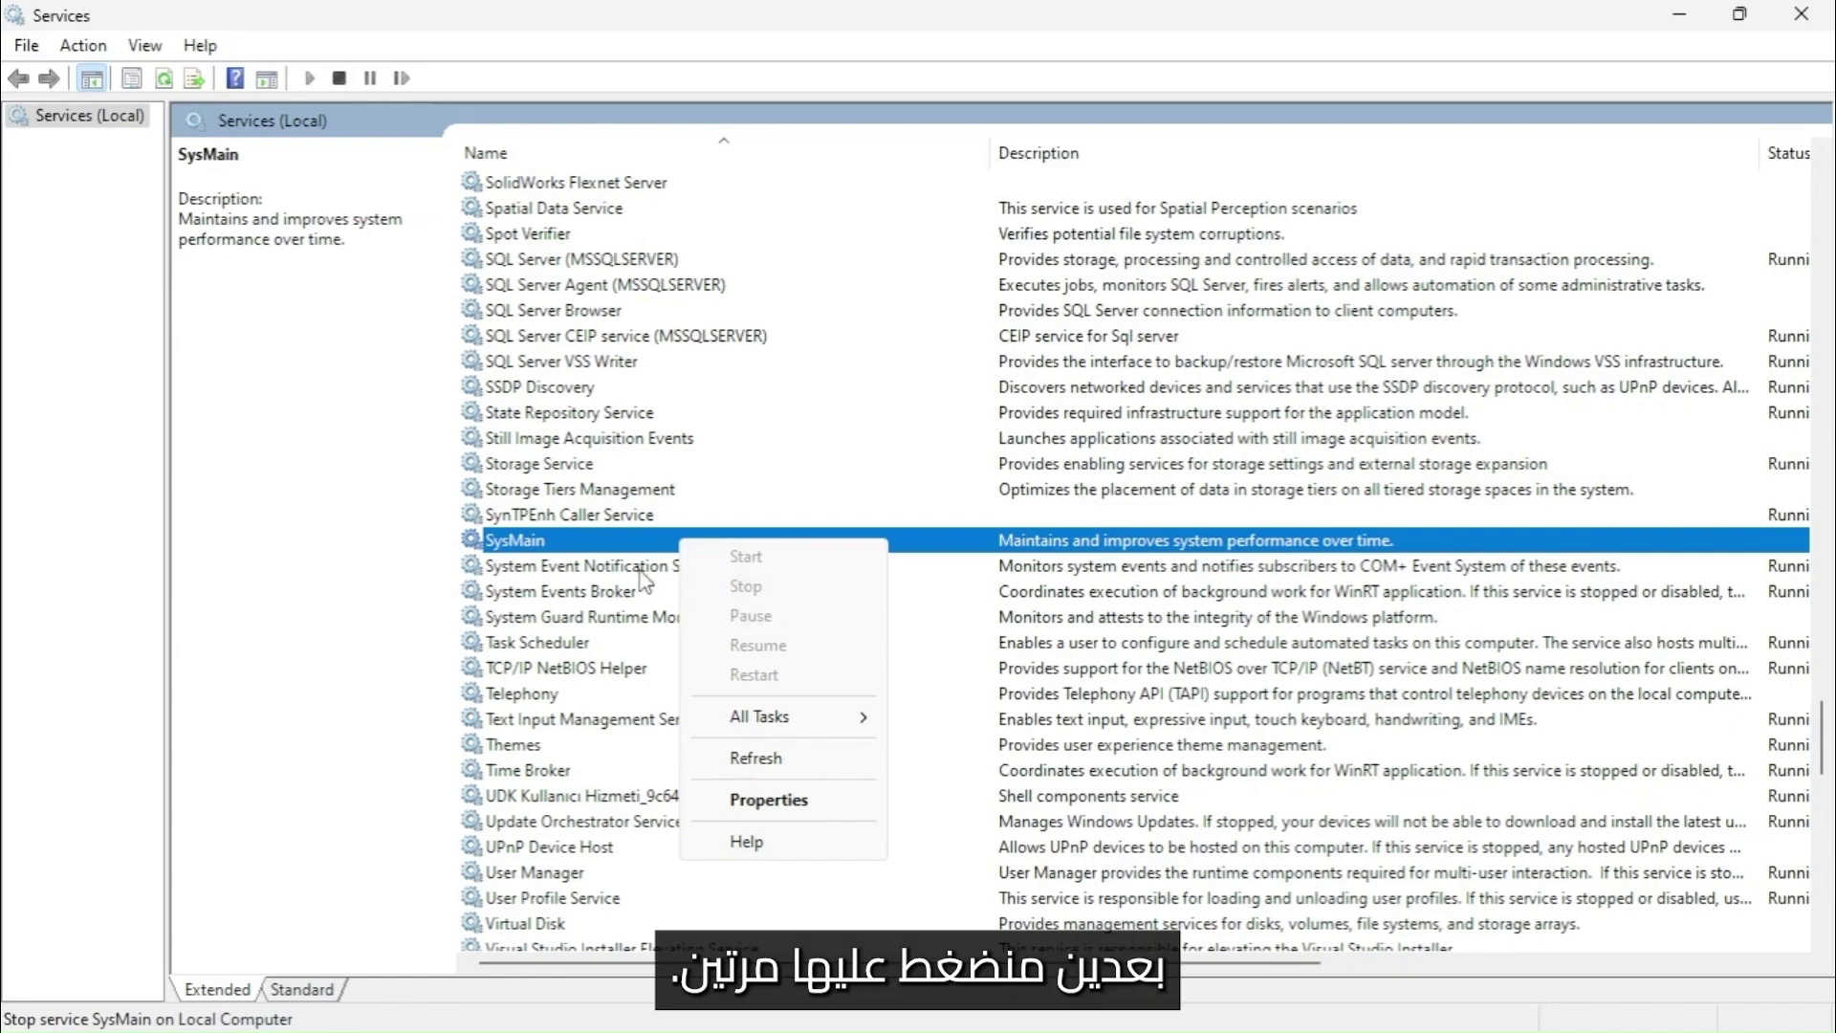
pyautogui.doubleClick(596, 541)
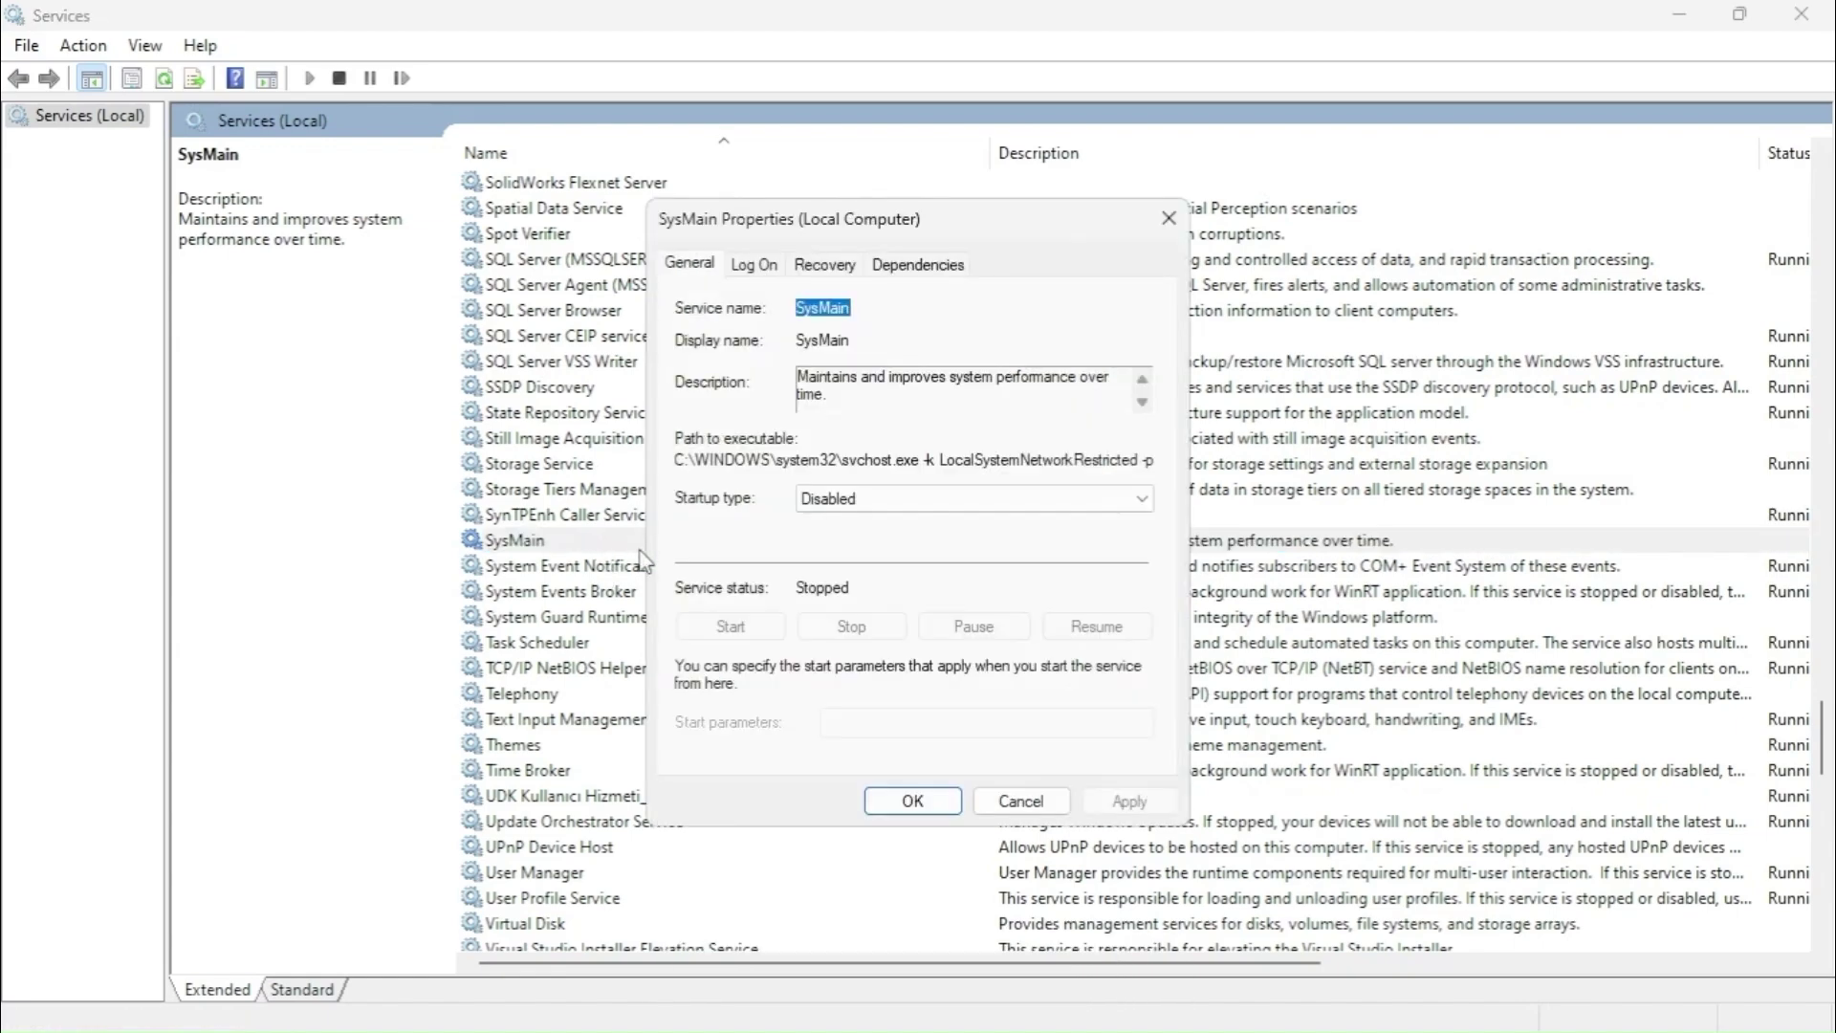
# Set the SysMain startup type to Disabled, confirm the properties and close the Services console
pyautogui.click(923, 498)
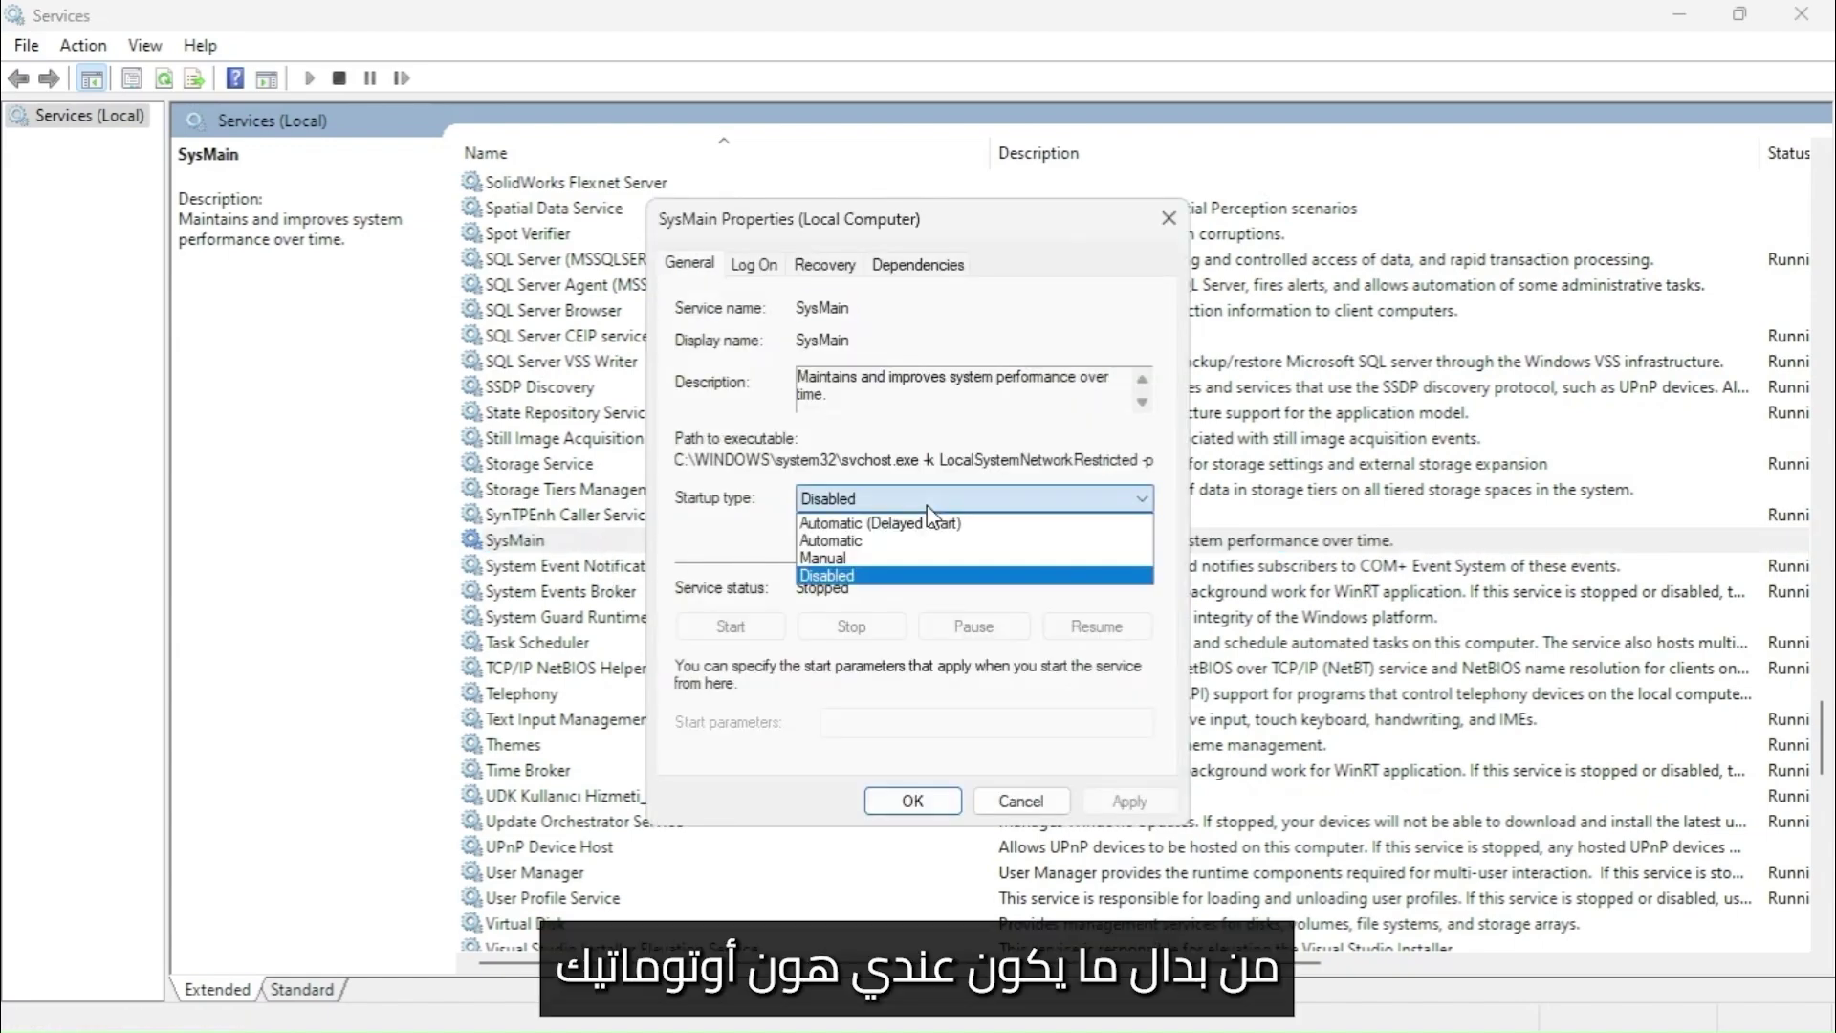
pyautogui.click(916, 576)
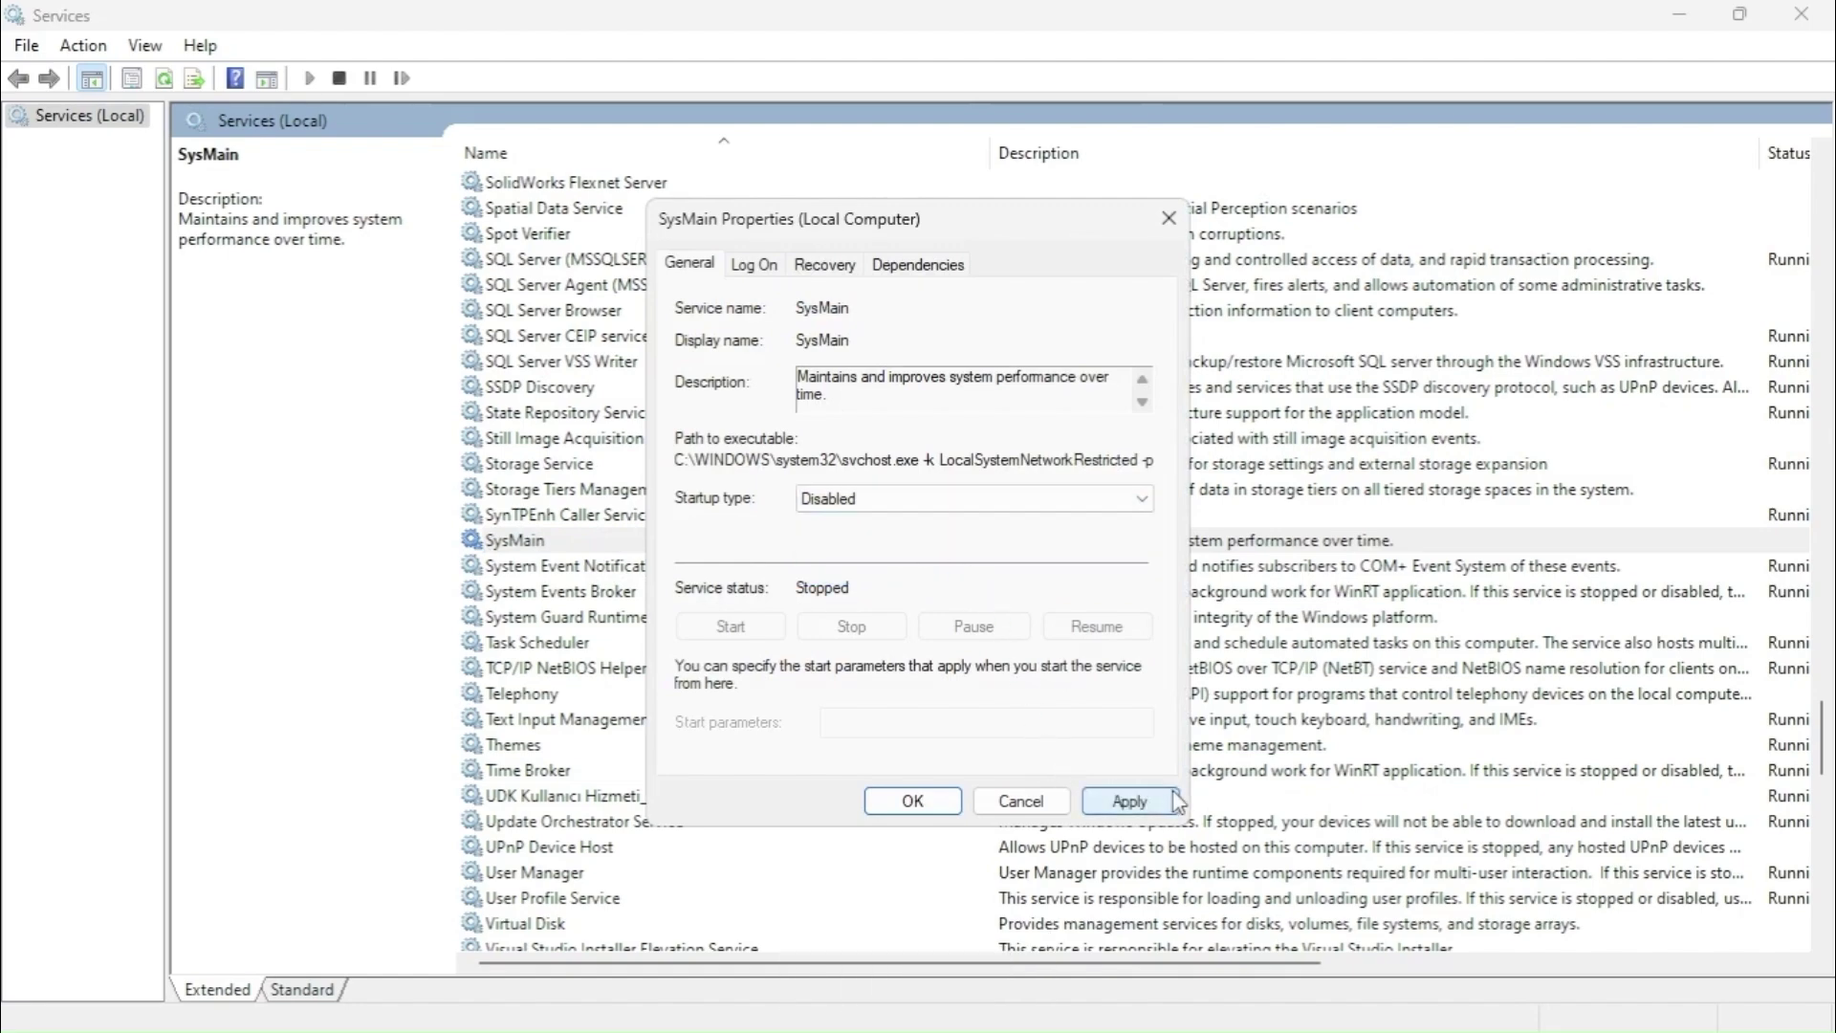
pyautogui.click(1138, 802)
pyautogui.click(943, 802)
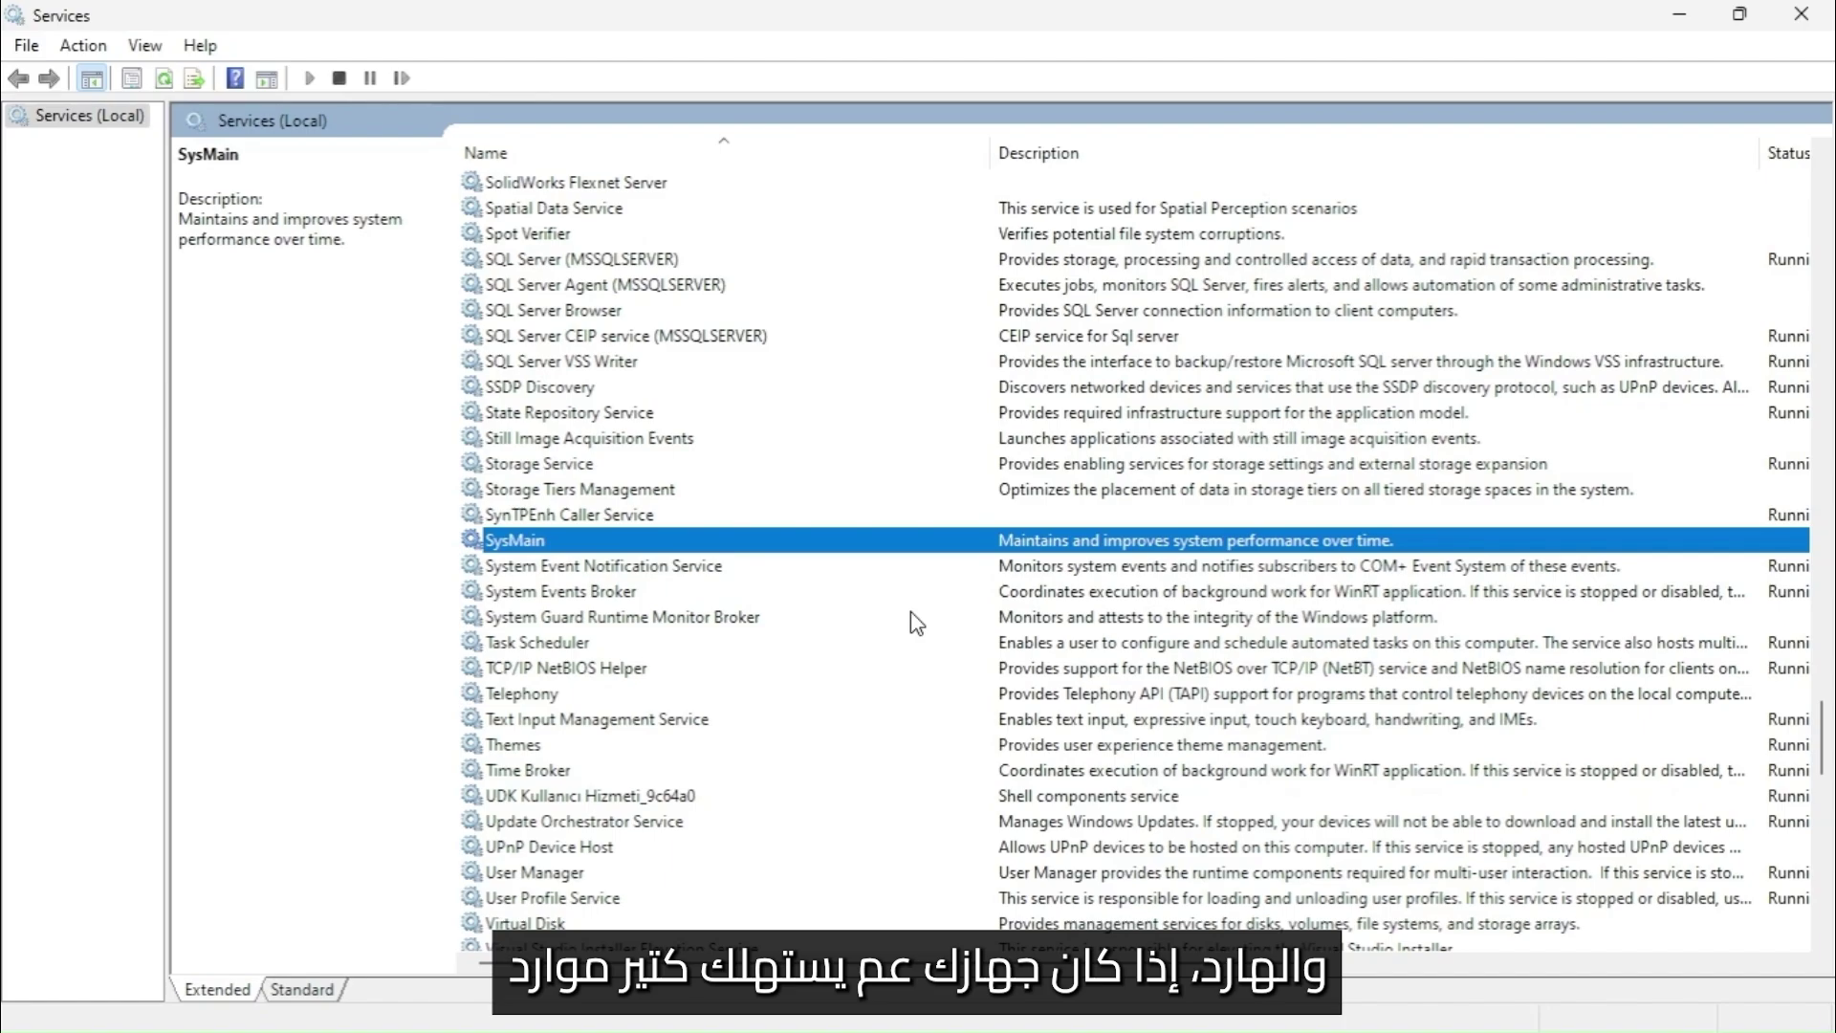
pyautogui.click(1800, 14)
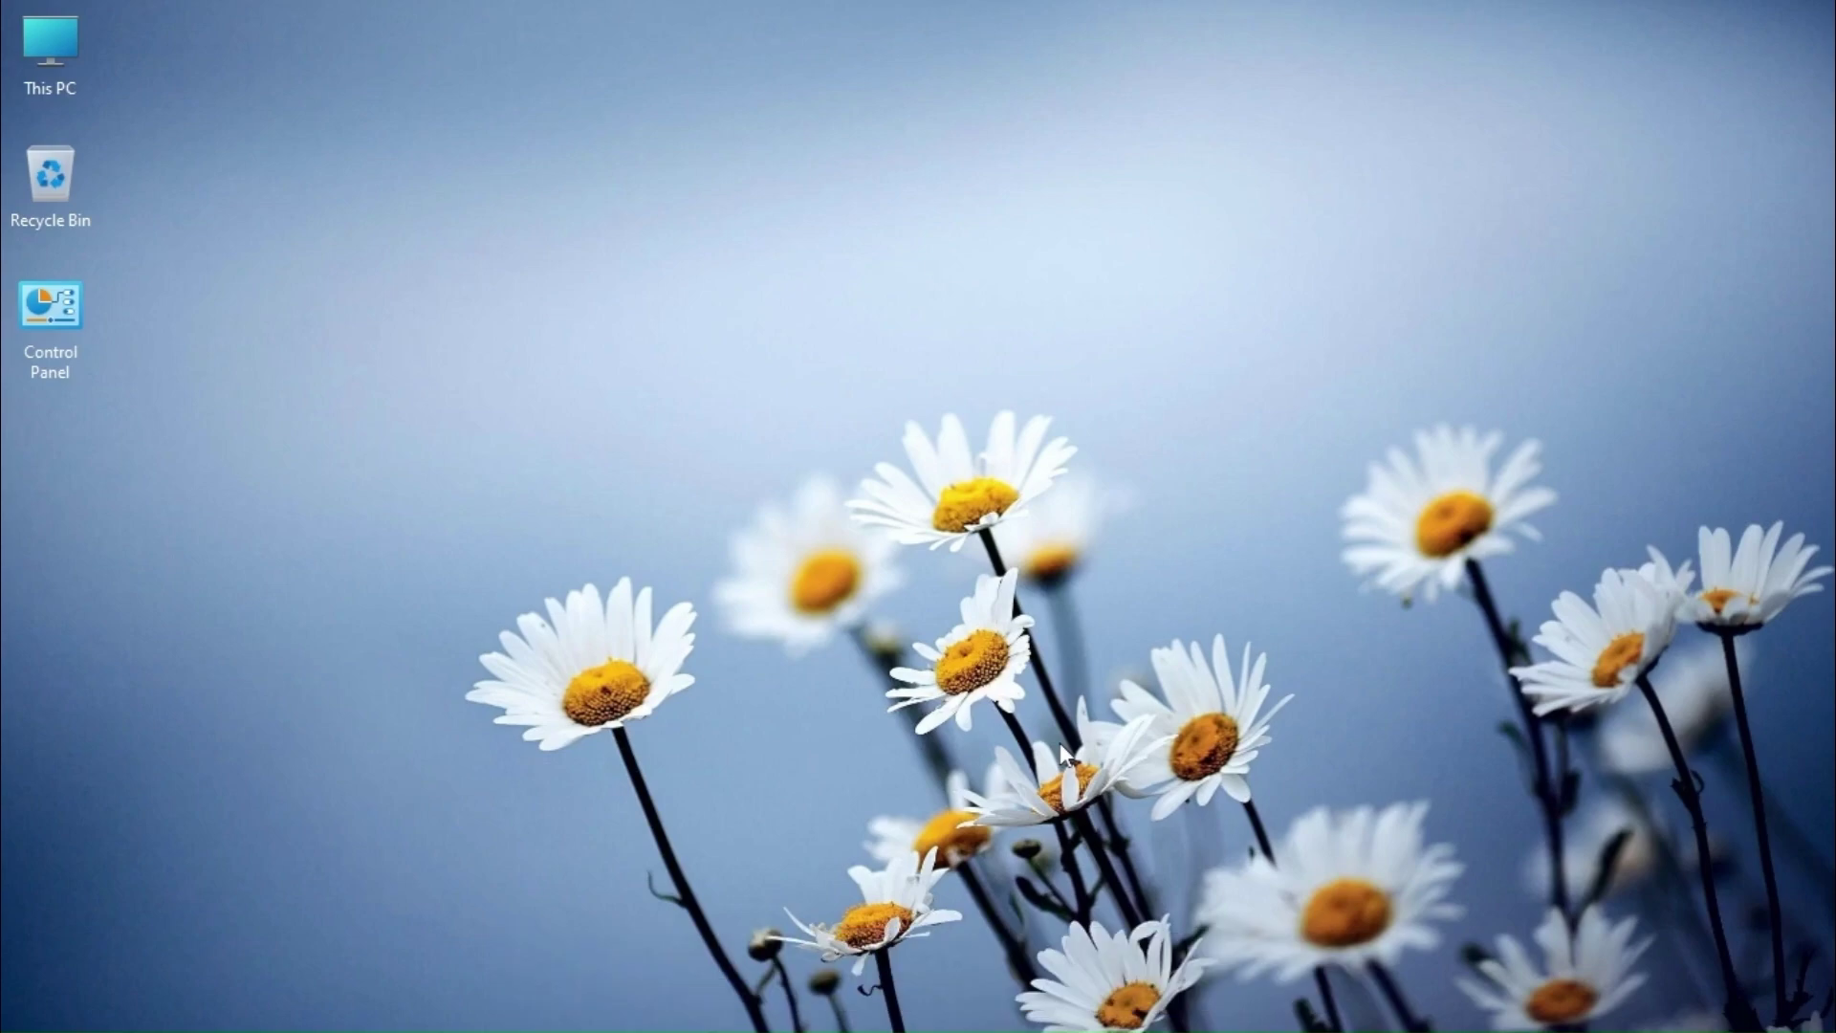
# Open Performance Options with the Run command SystemPropertiesPerformance and move the dialog toward the middle of the desktop
pyautogui.press('super+r')
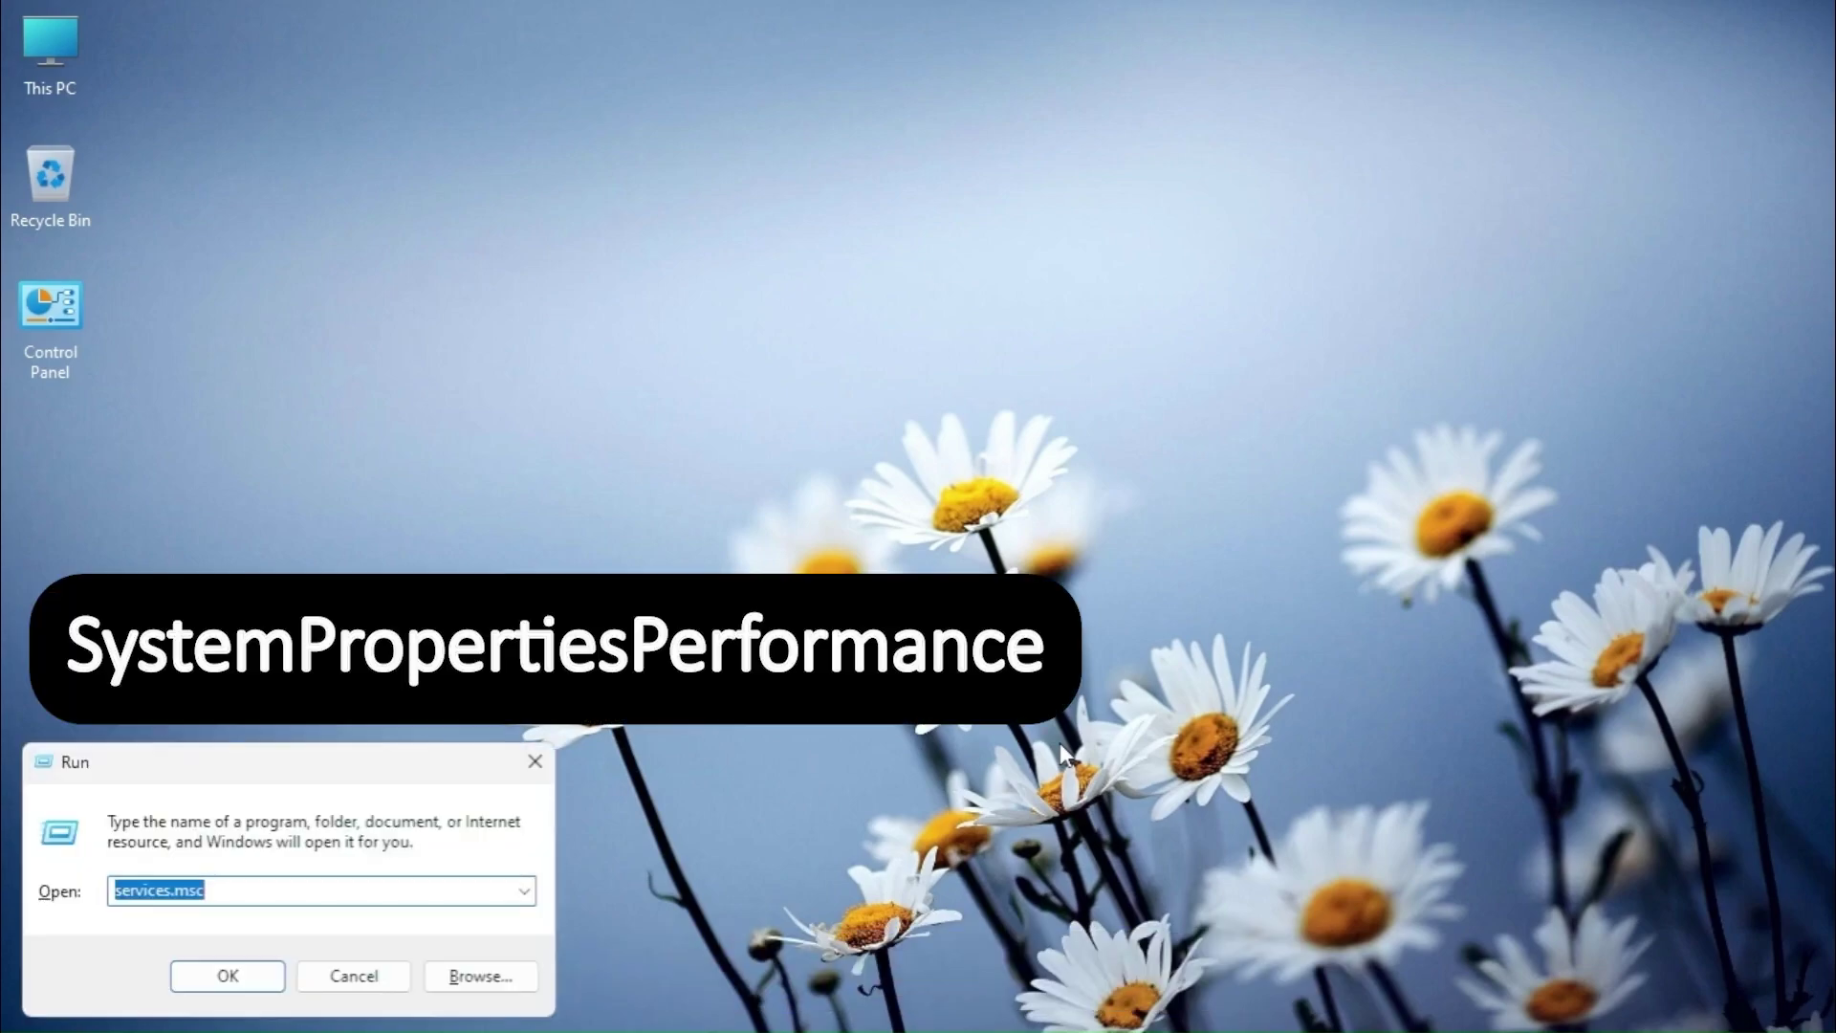
pyautogui.write('System')
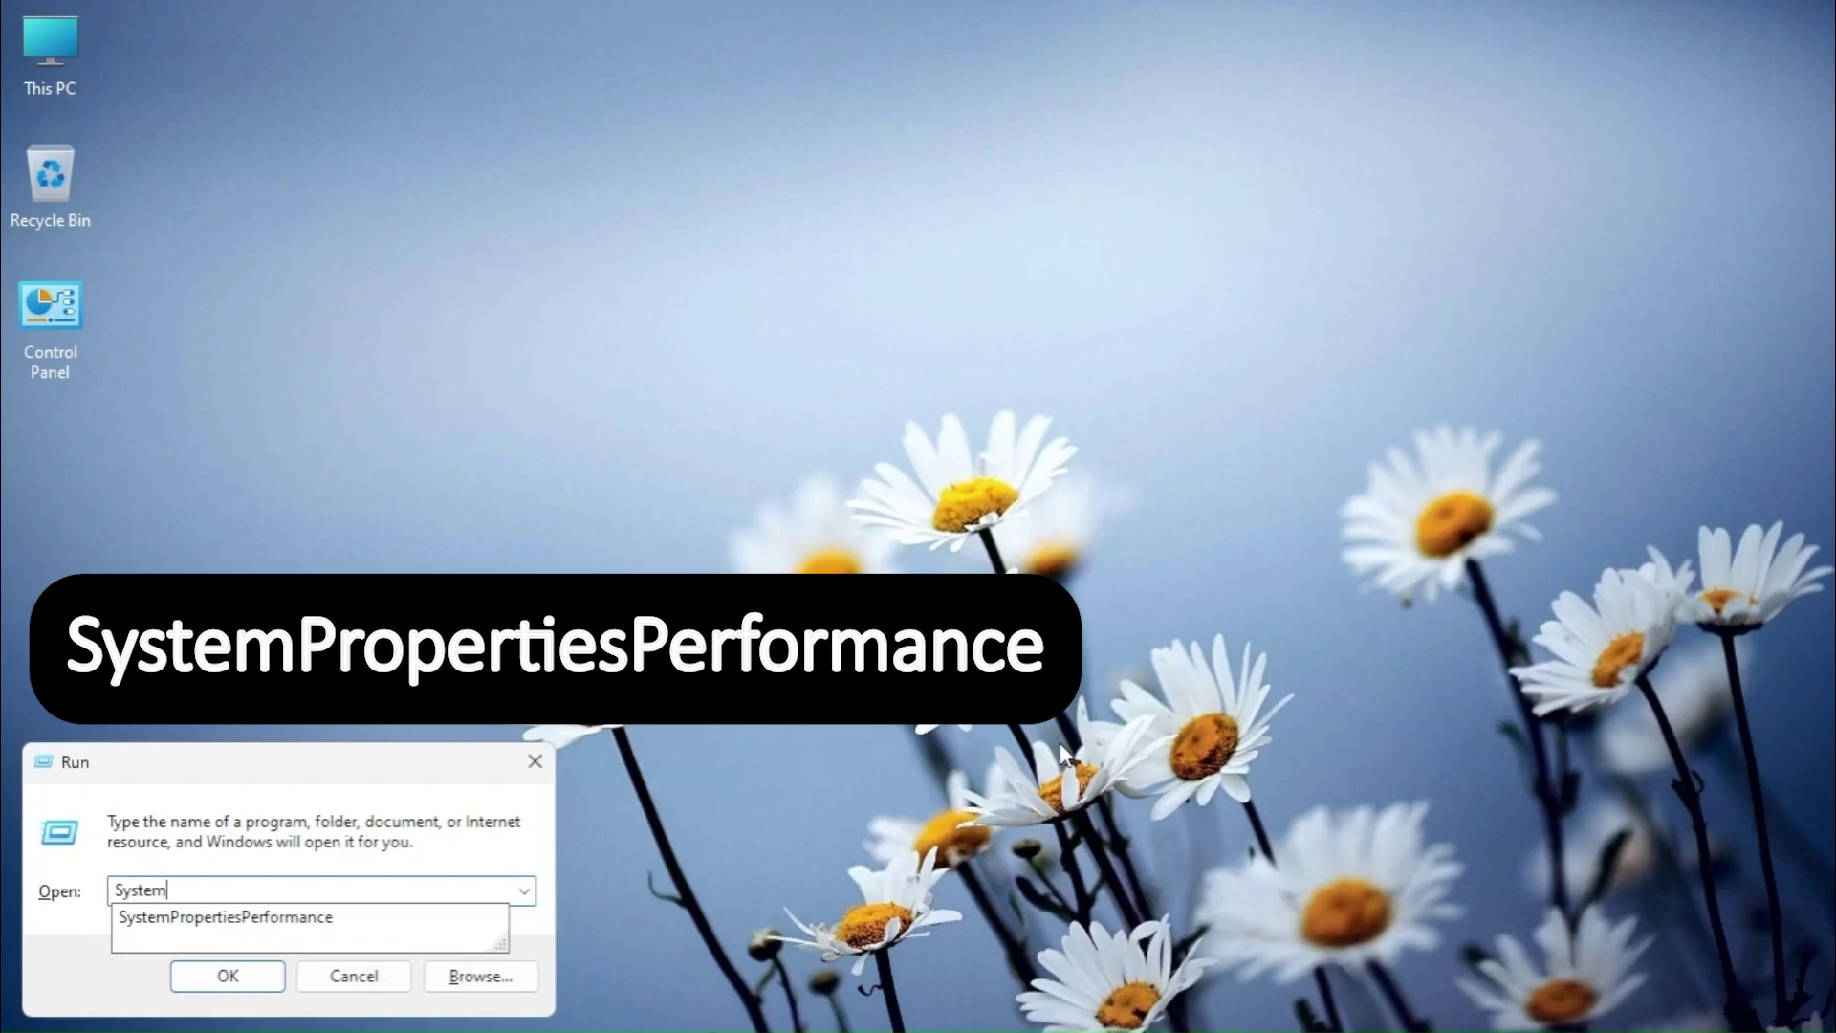
pyautogui.write('PropertiesPerformance')
pyautogui.press('Return')
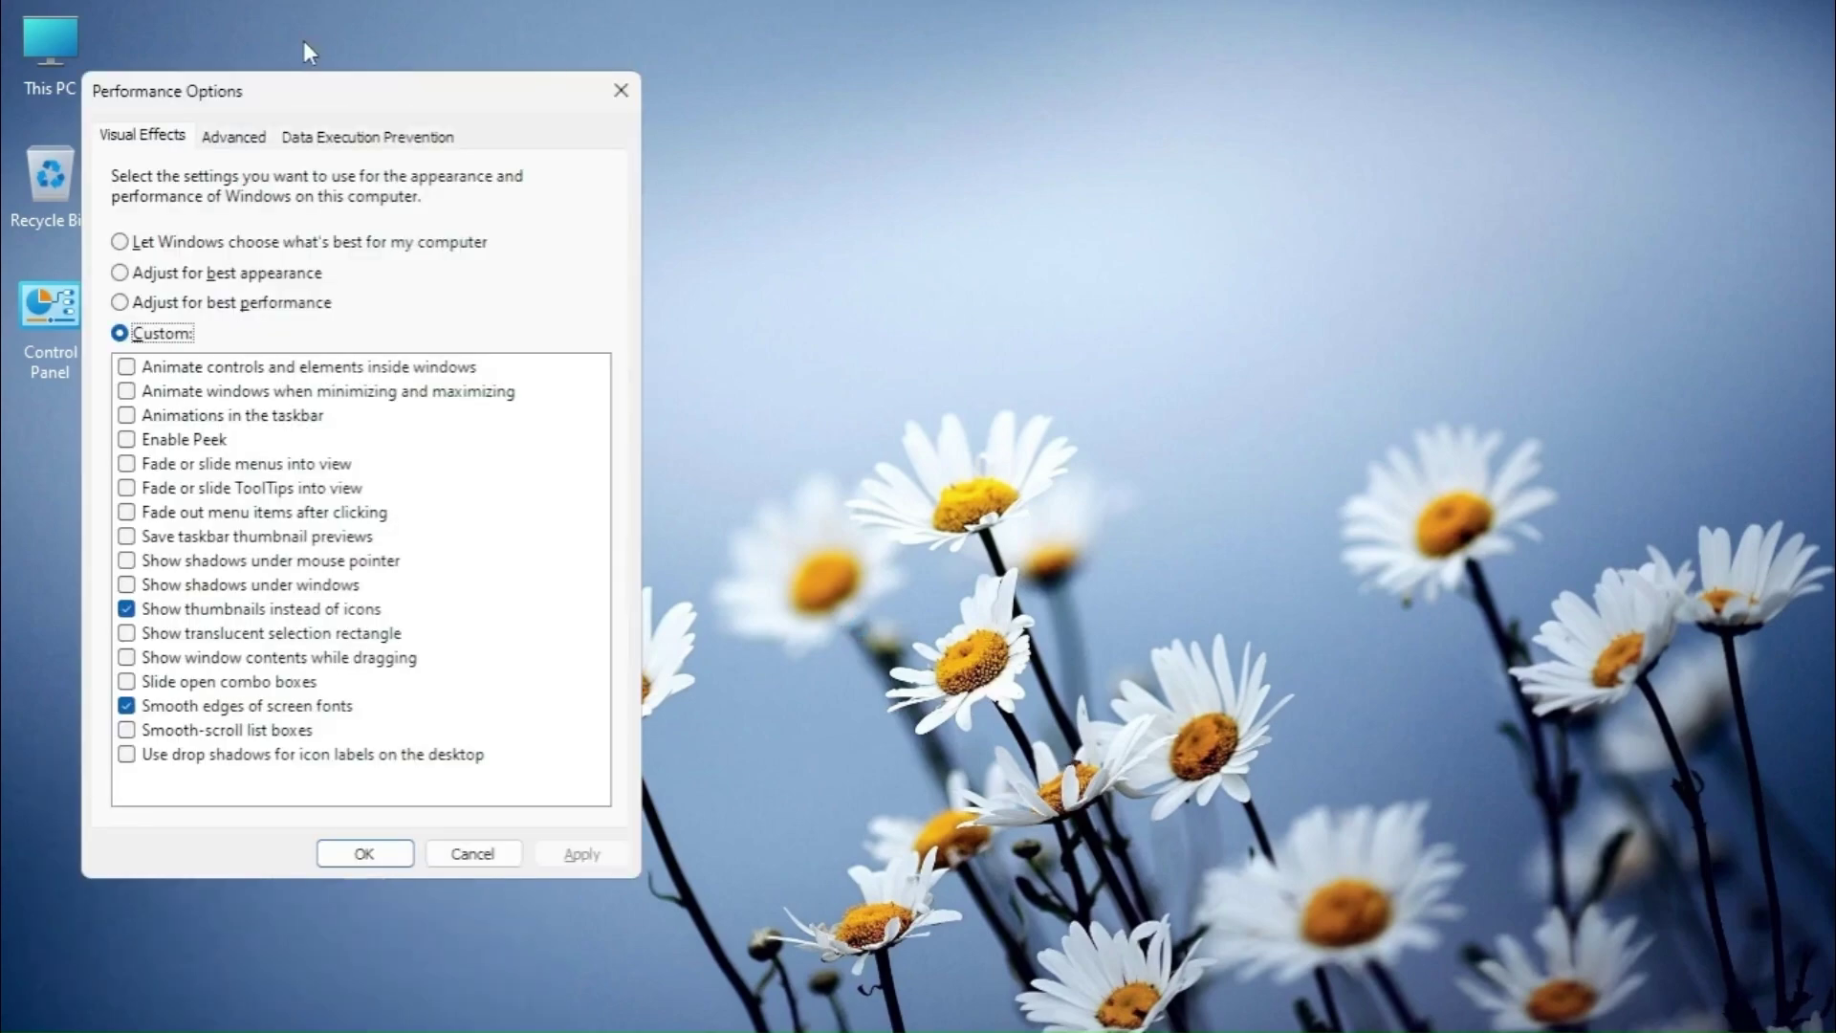
pyautogui.moveTo(357, 99); pyautogui.dragTo(838, 135)
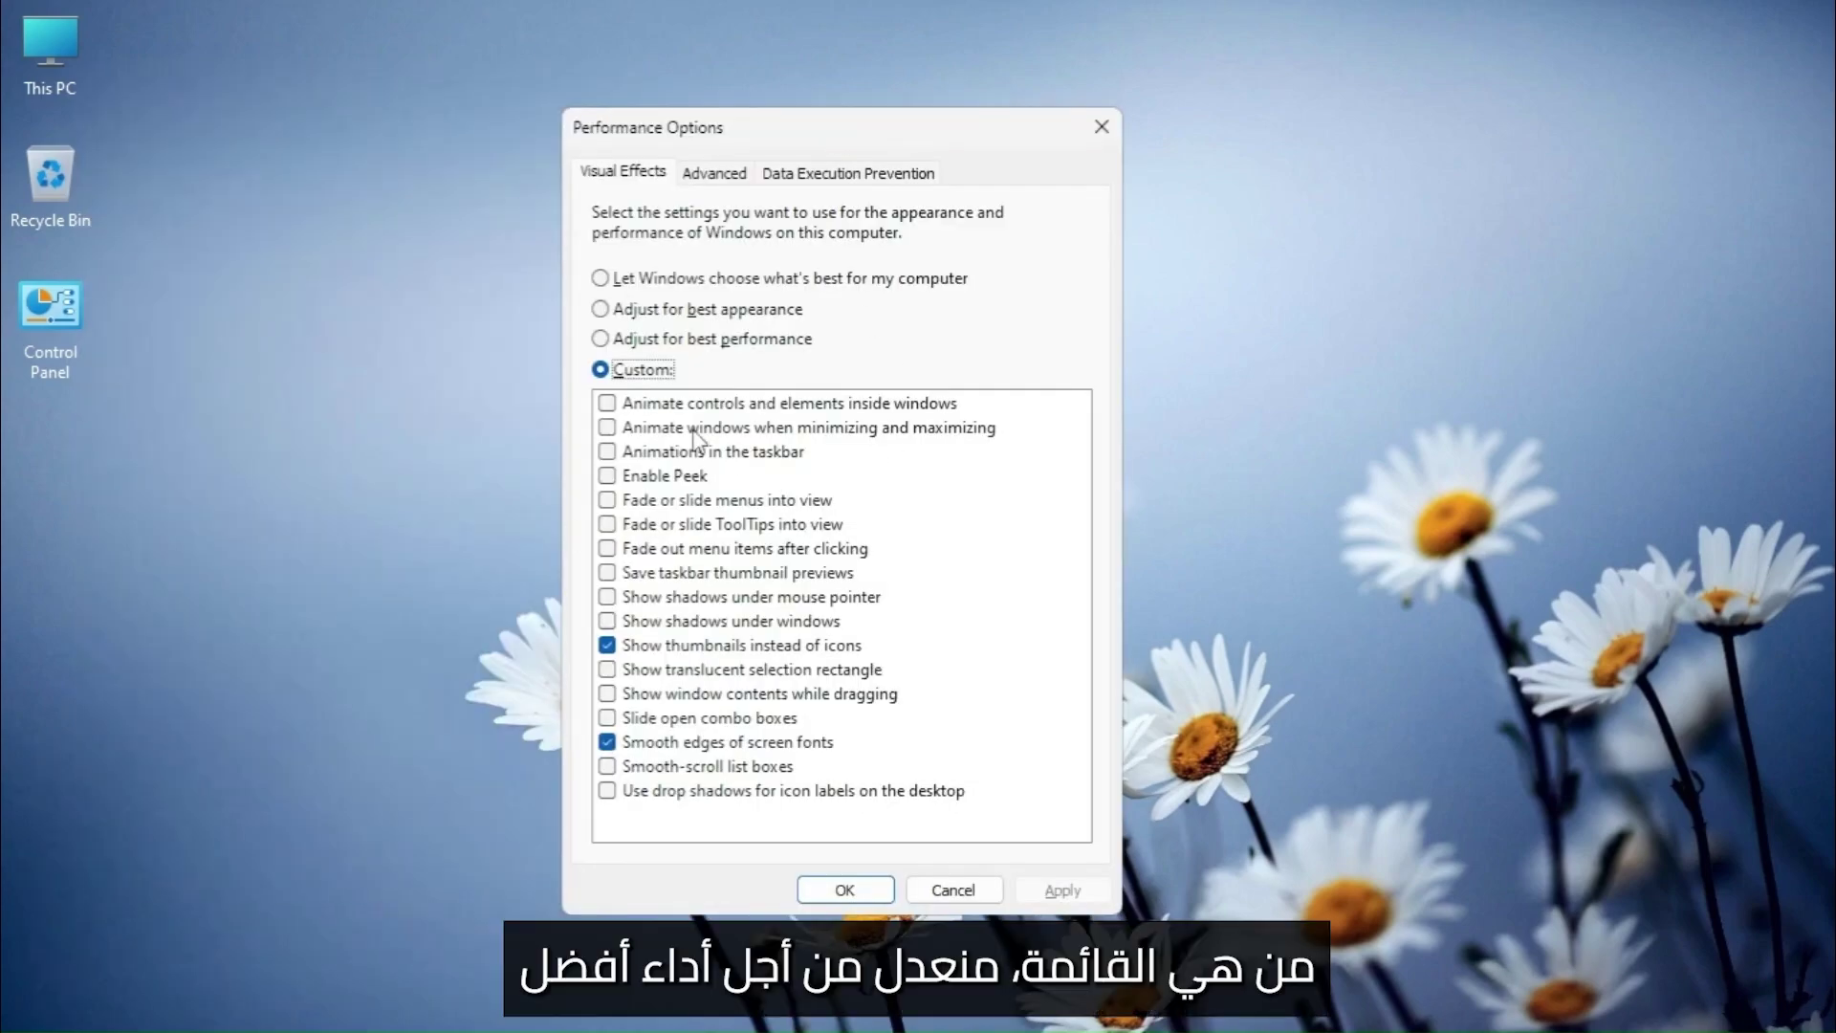
# Apply custom visual effects with only "Show thumbnails instead of icons" and "Smooth edges of screen fonts" enabled
pyautogui.click(601, 341)
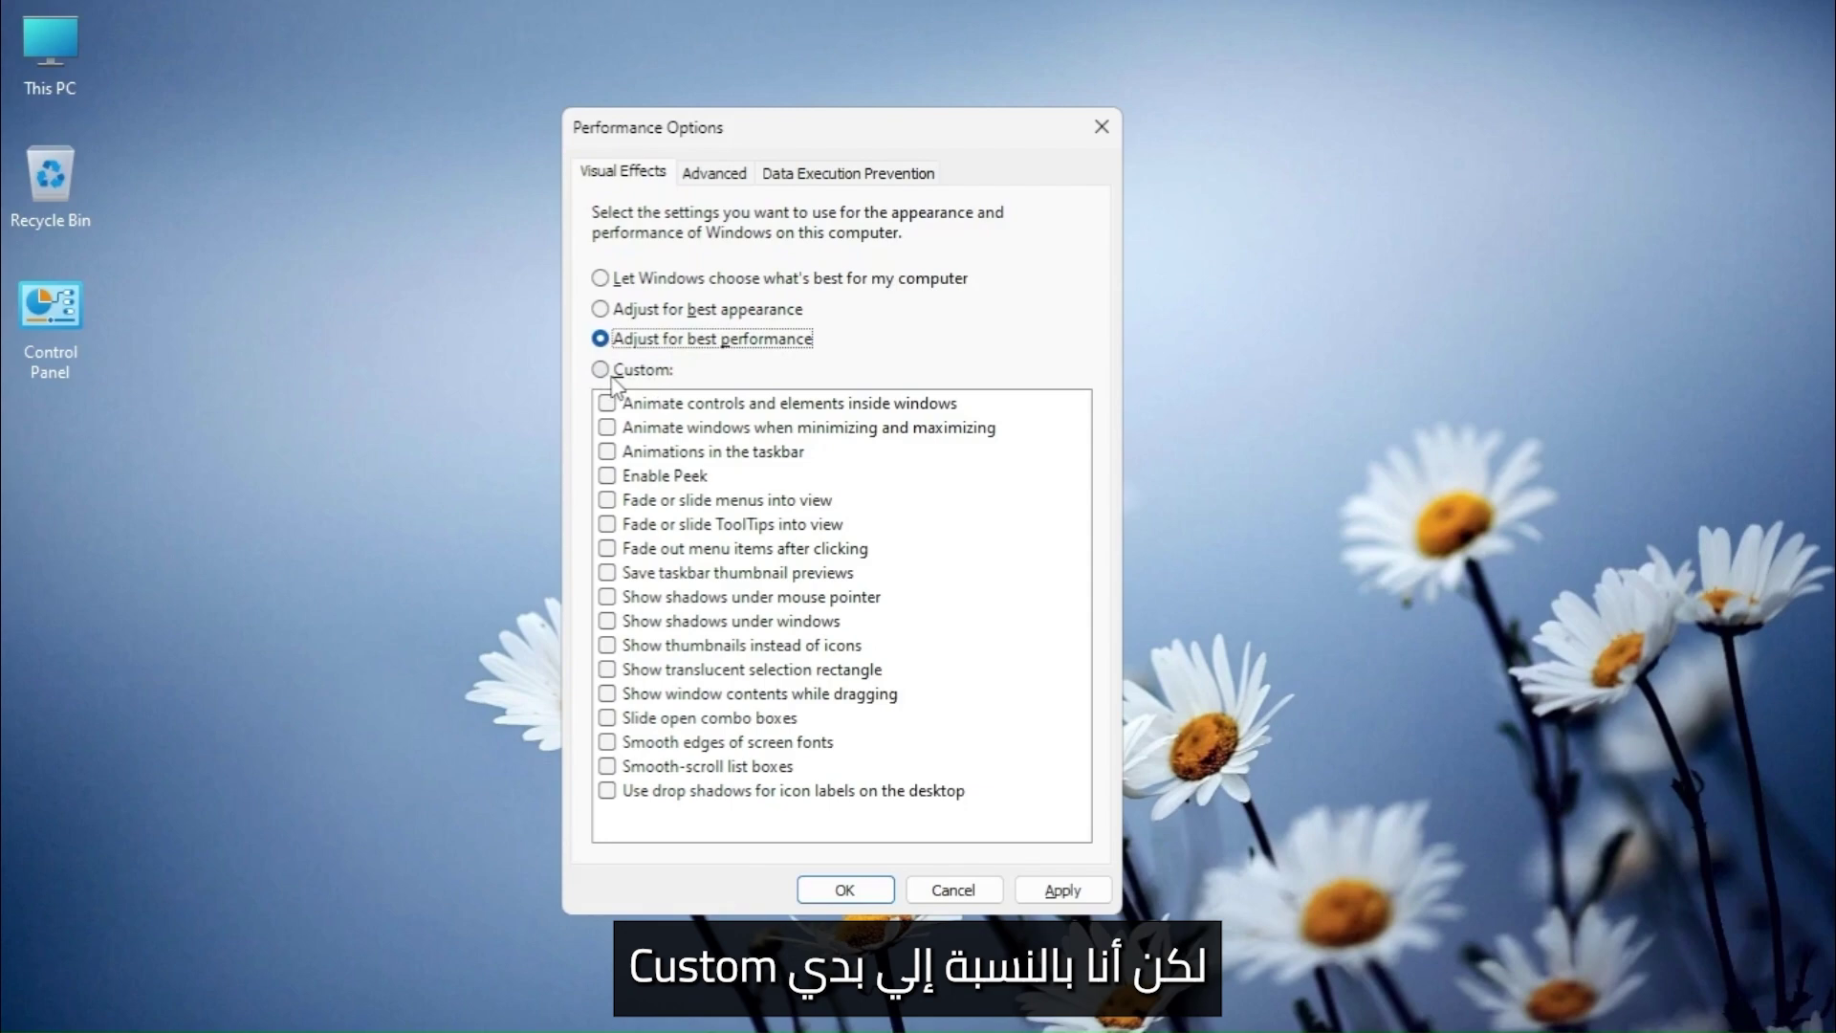
pyautogui.click(601, 370)
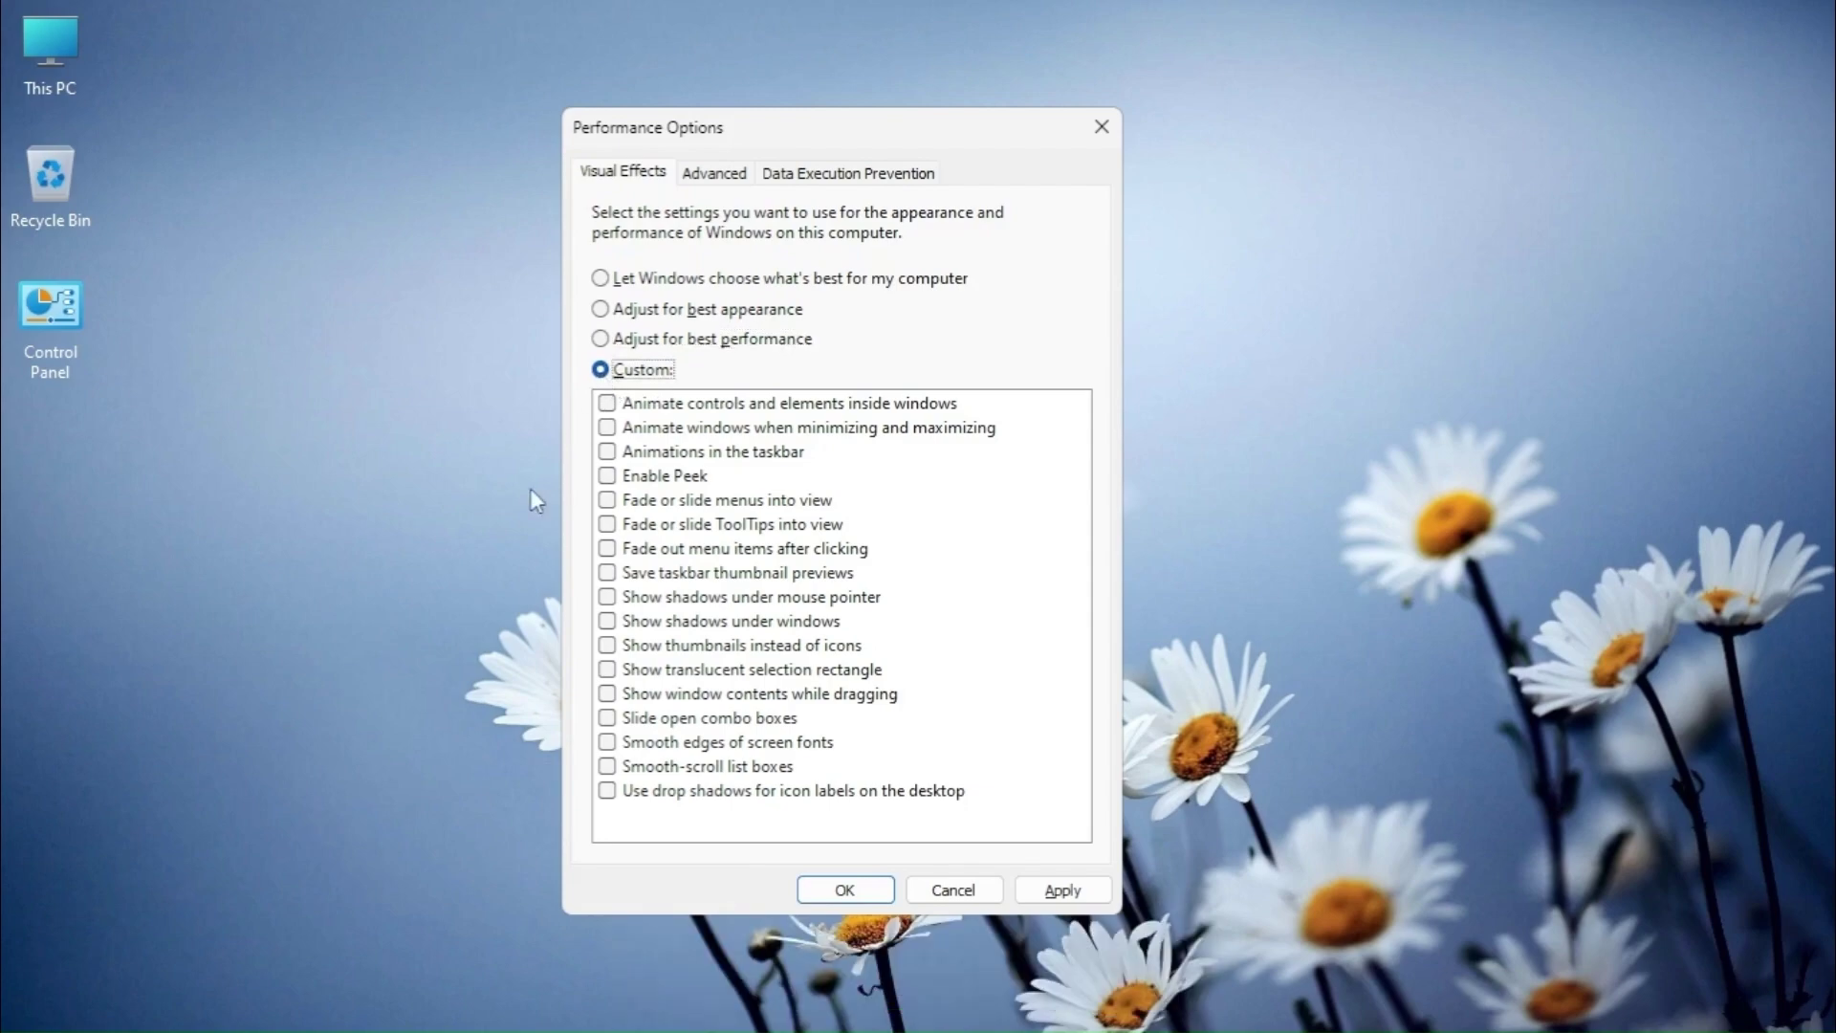
pyautogui.click(608, 648)
pyautogui.click(607, 743)
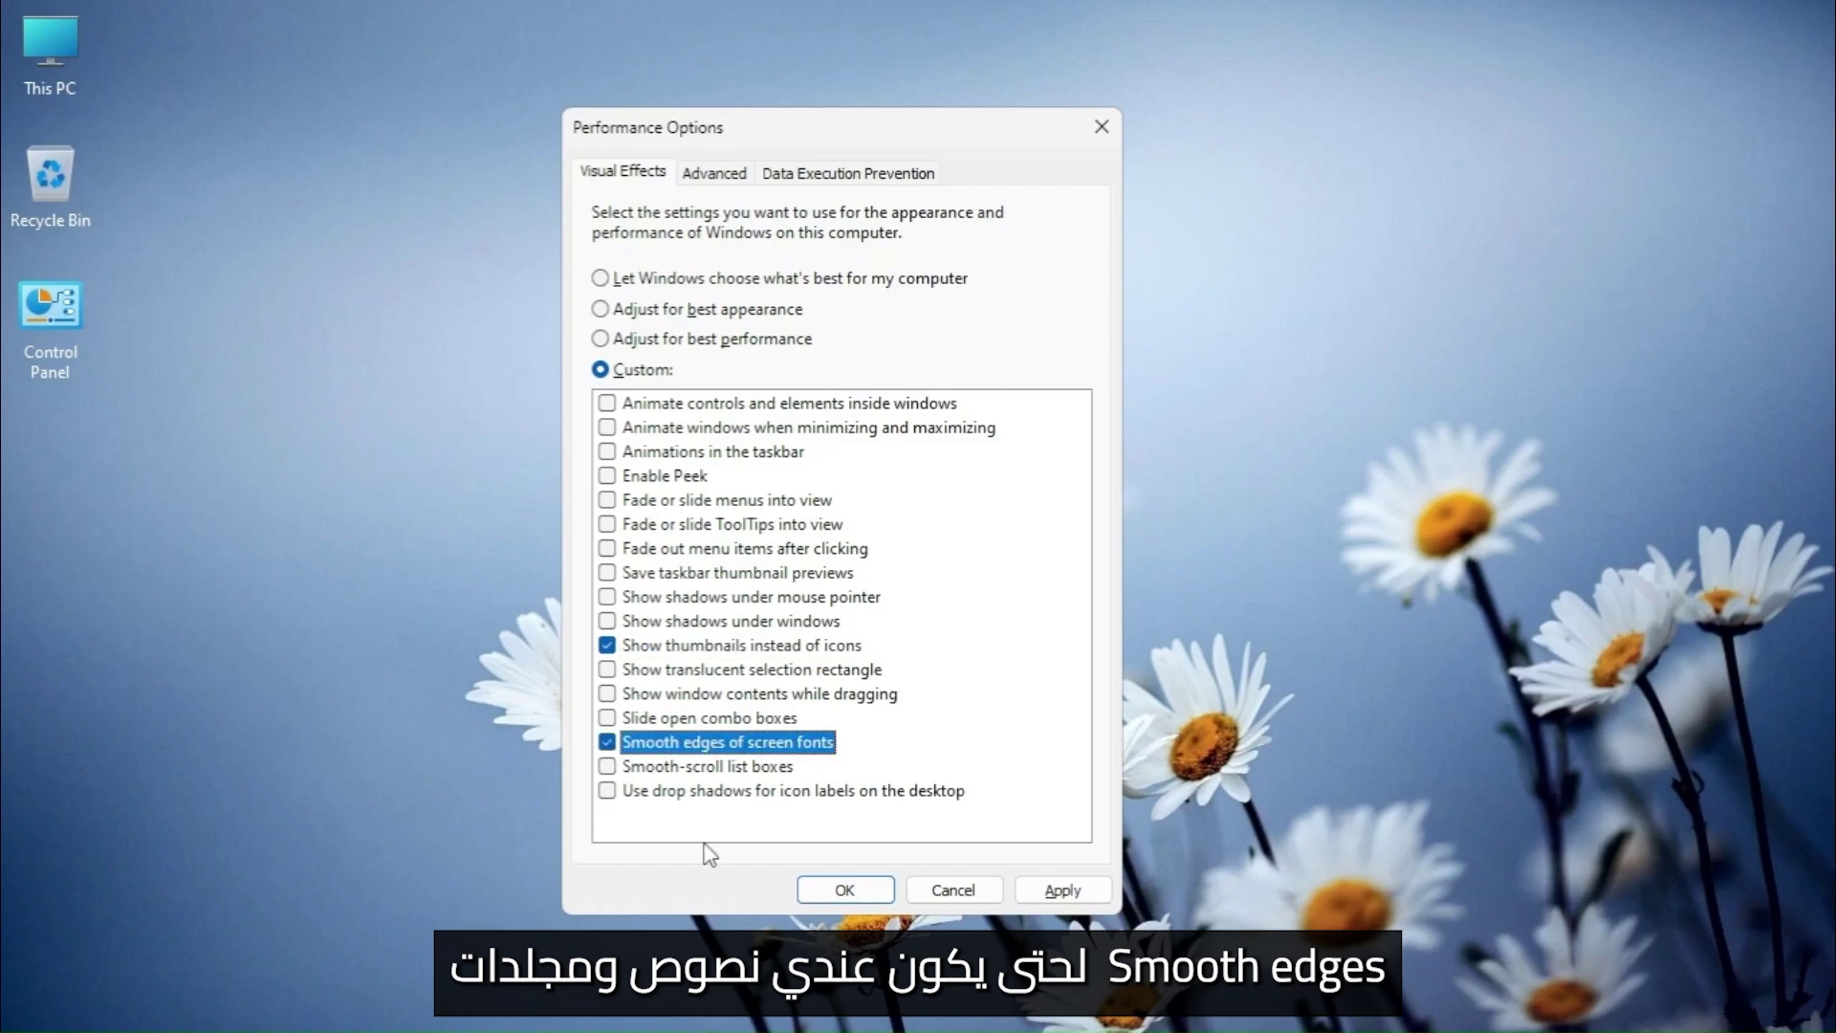
pyautogui.click(1069, 899)
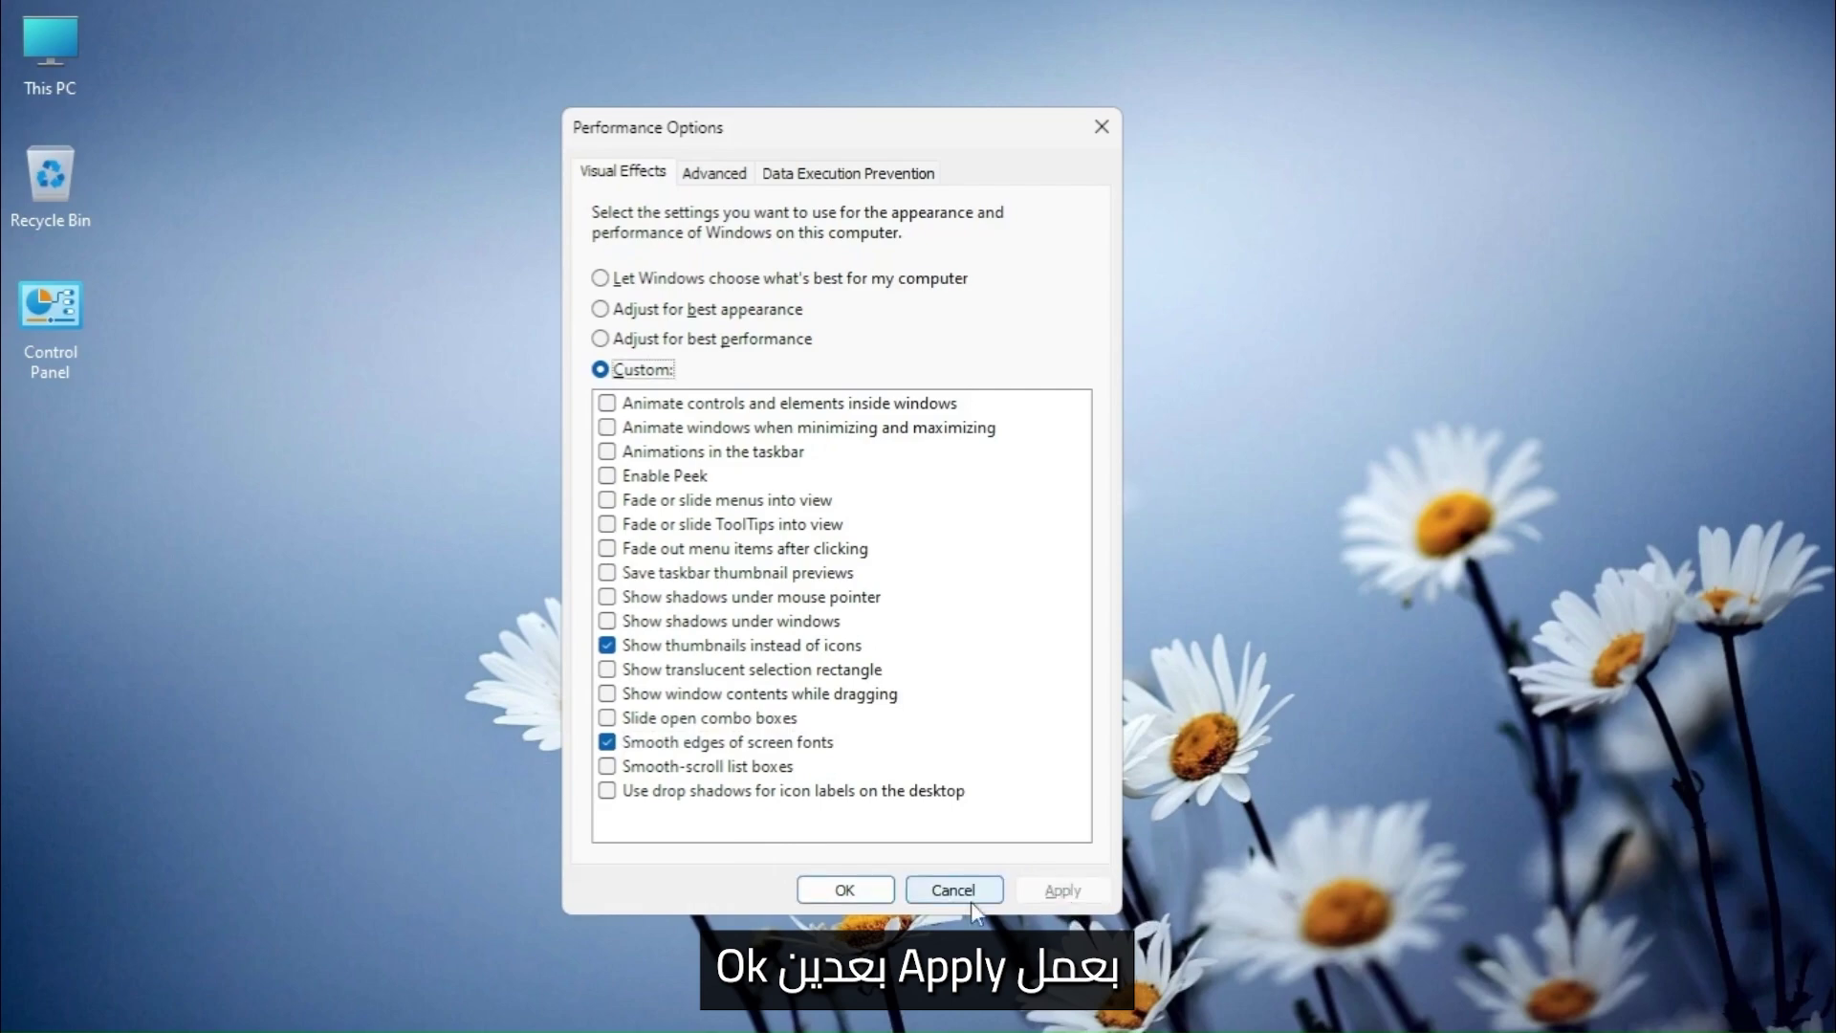
pyautogui.click(842, 894)
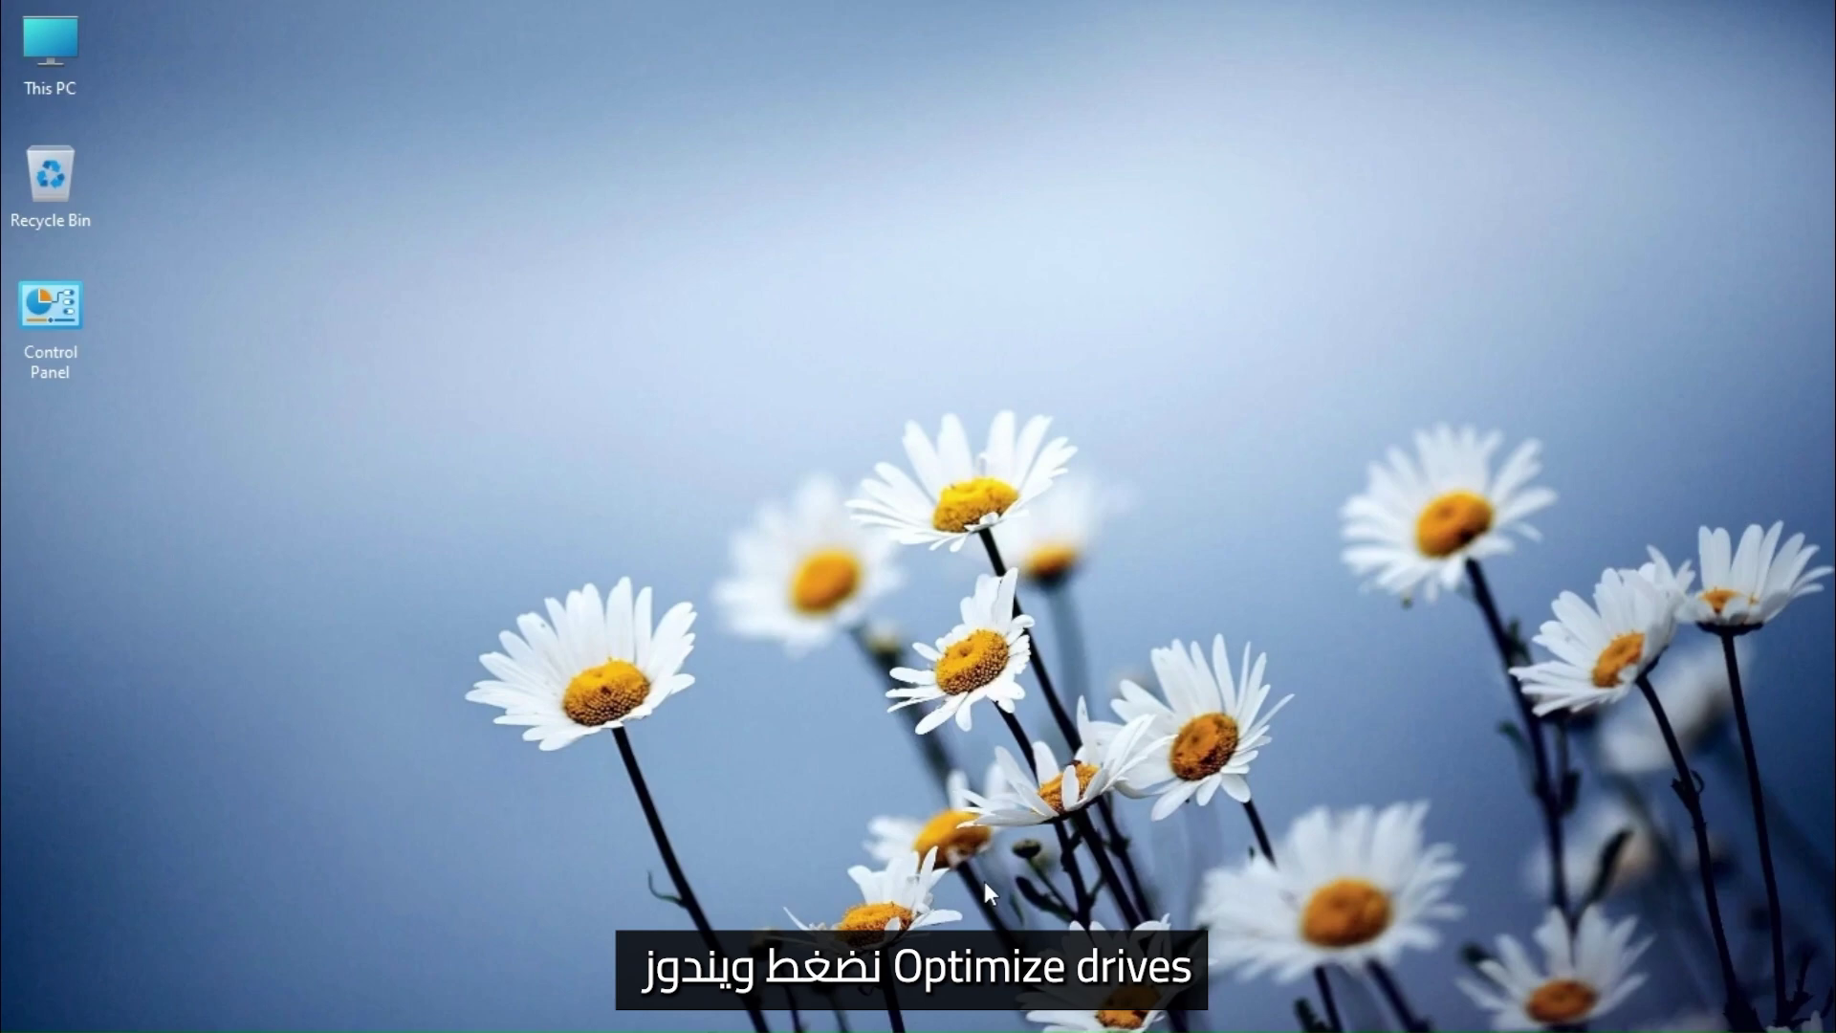
# Search Windows for "defra" and open Defragment and Optimize Drives
pyautogui.press('super')
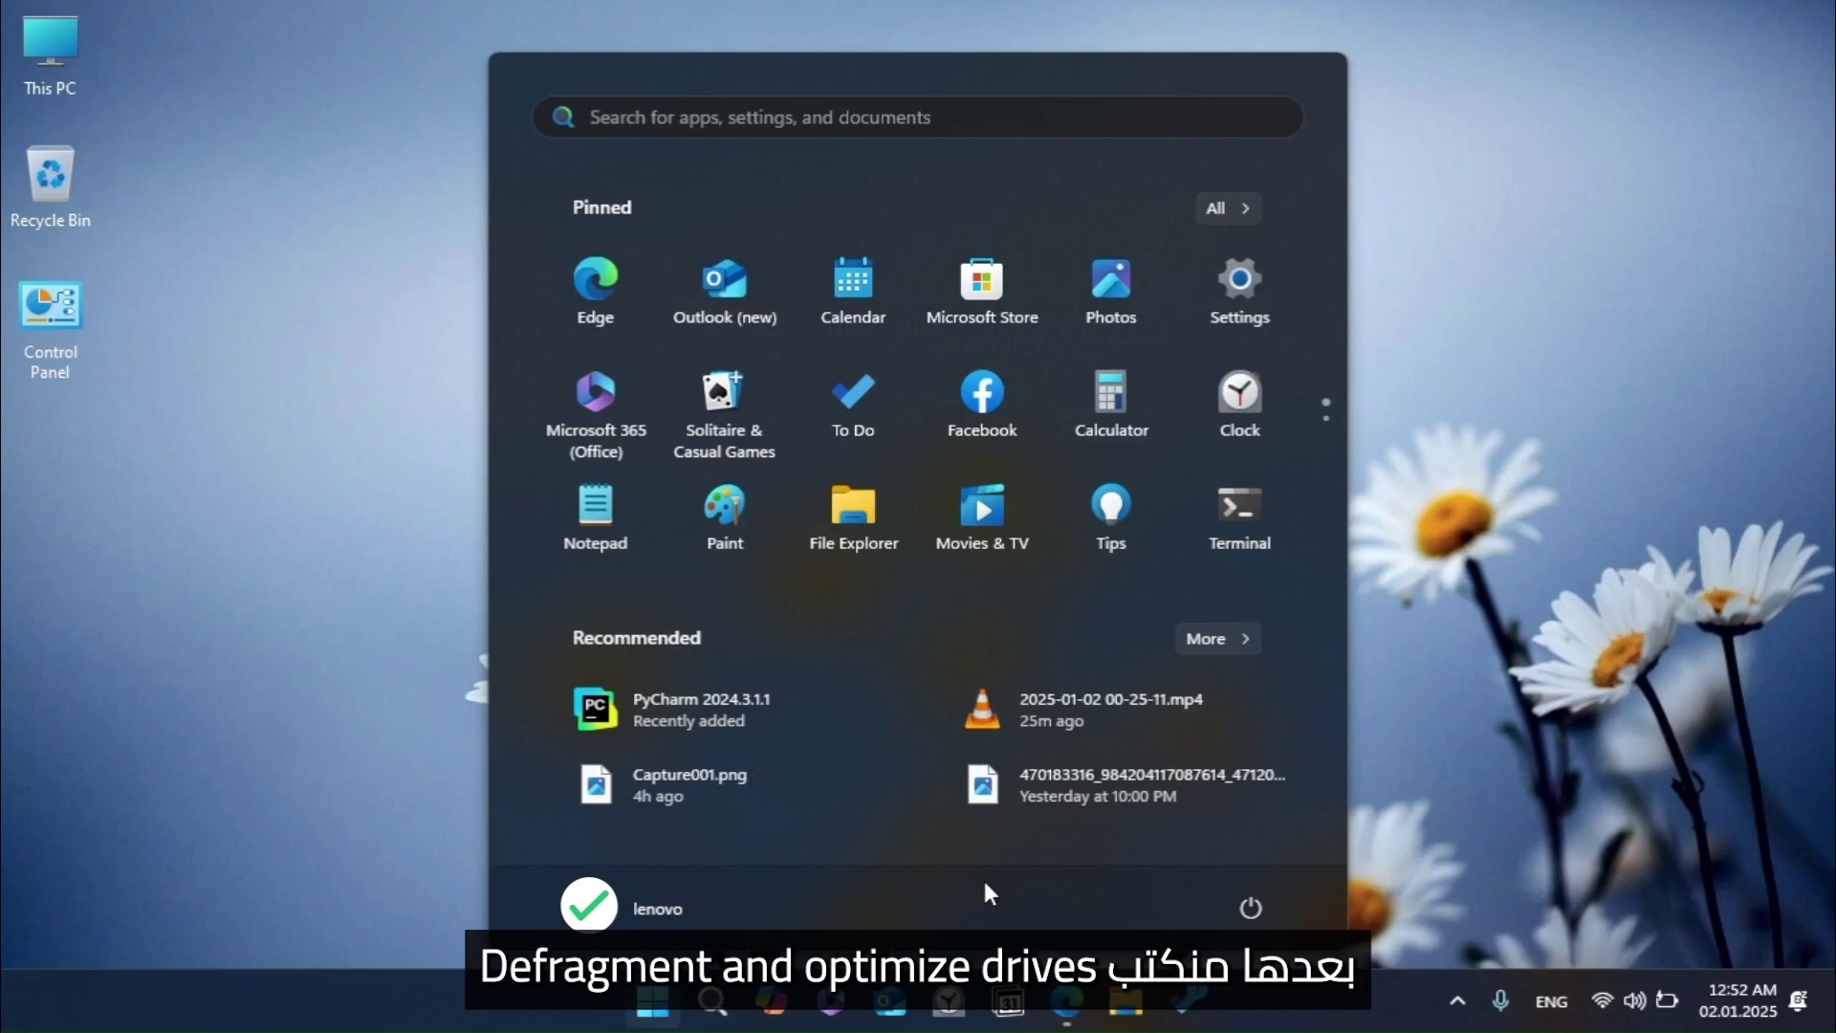
pyautogui.write('defra')
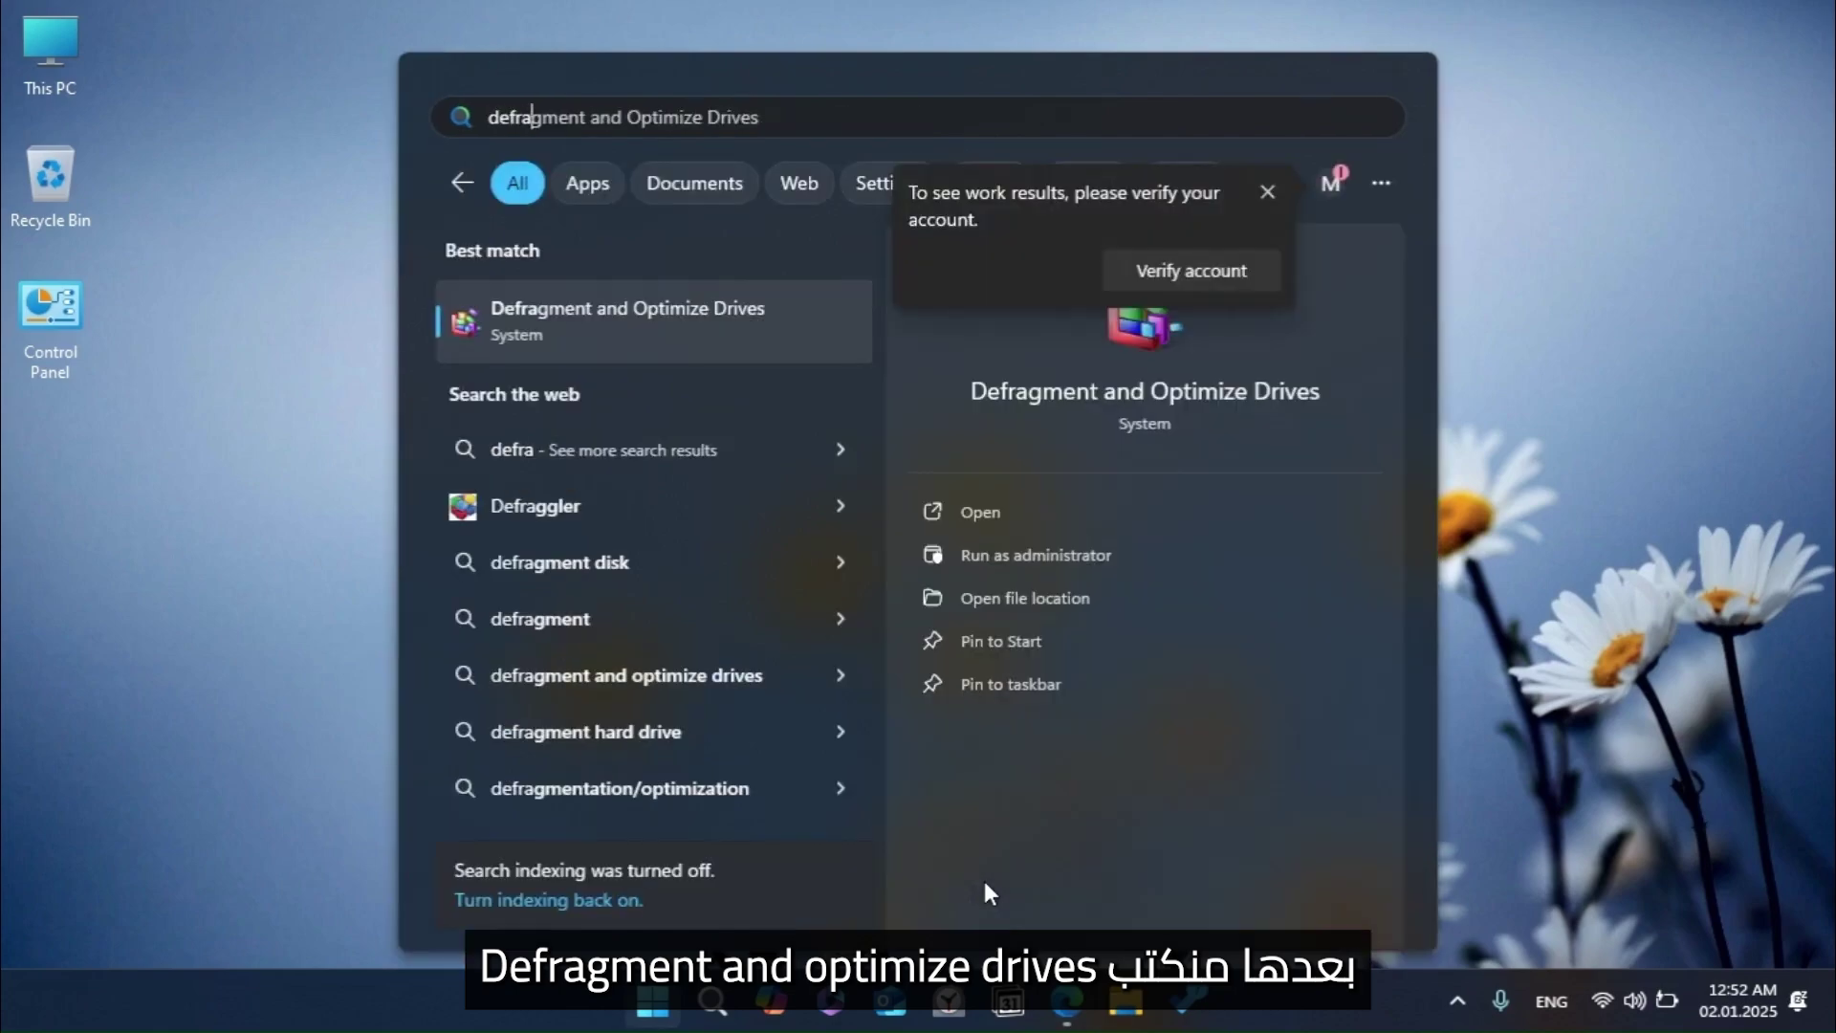
pyautogui.press('Return')
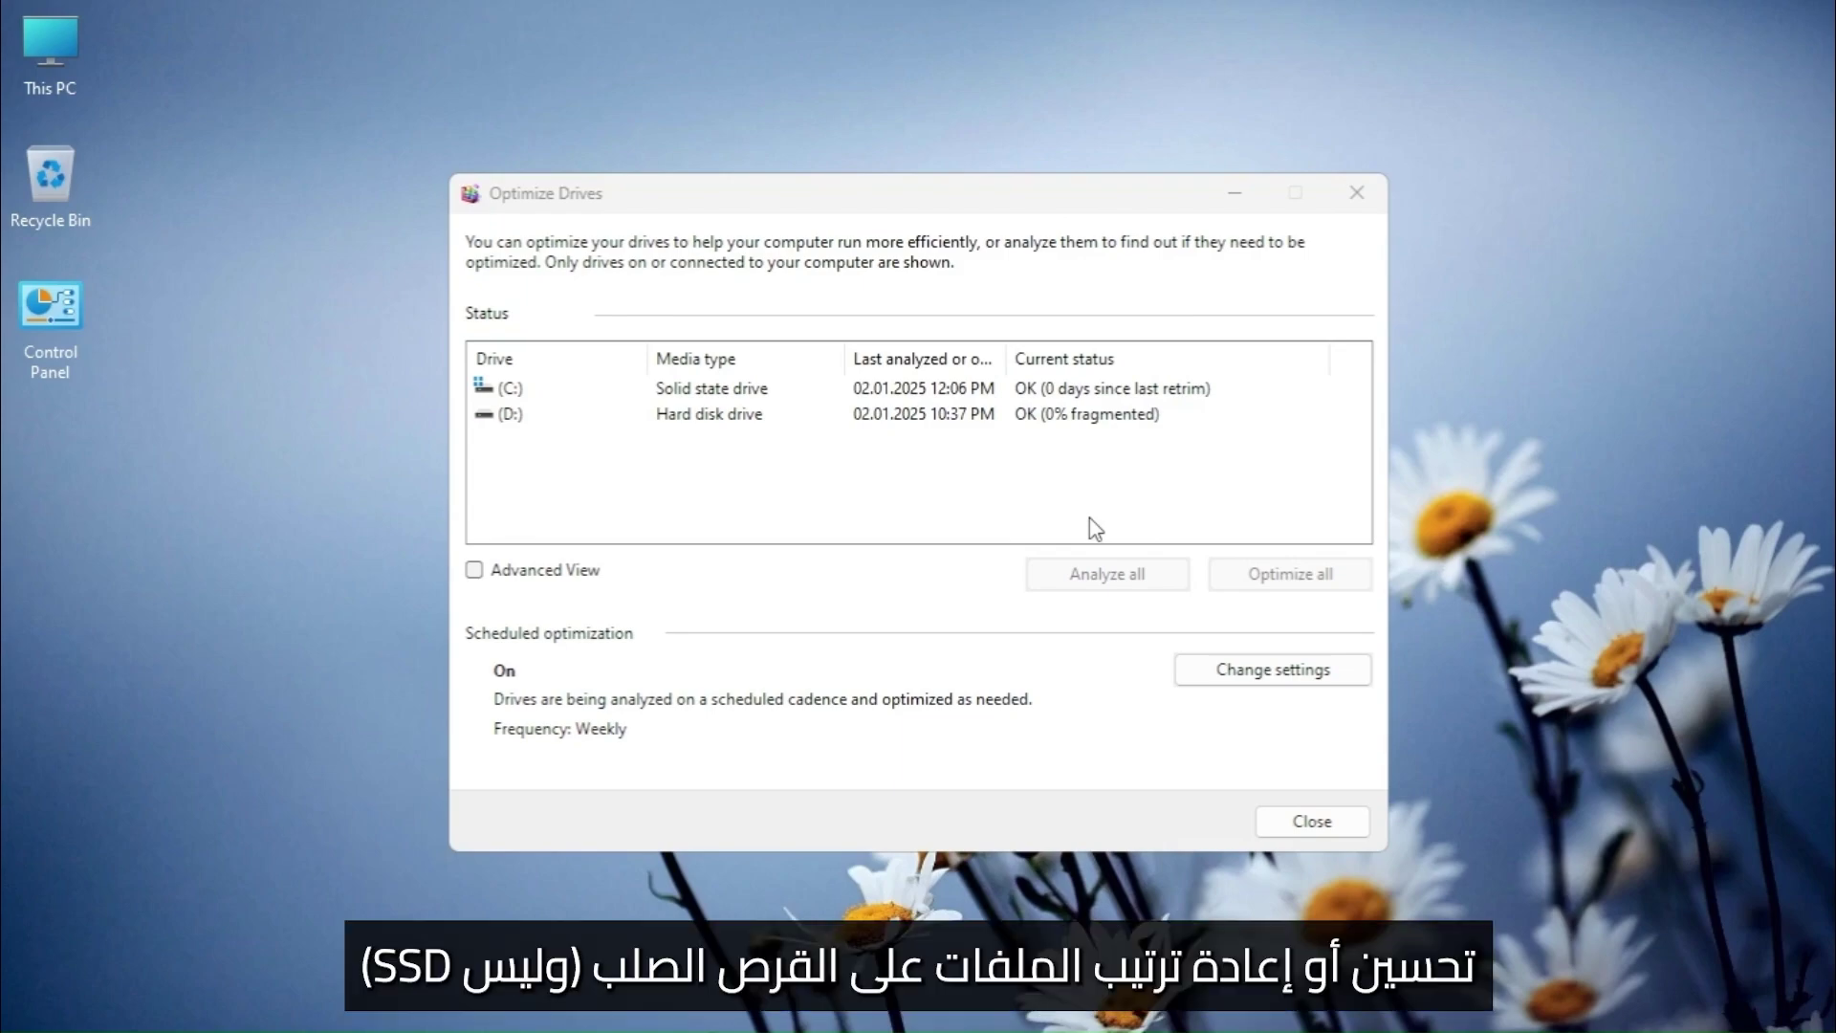
# Optimize the hard disk drive D: instead of the solid state drive C:
pyautogui.click(603, 390)
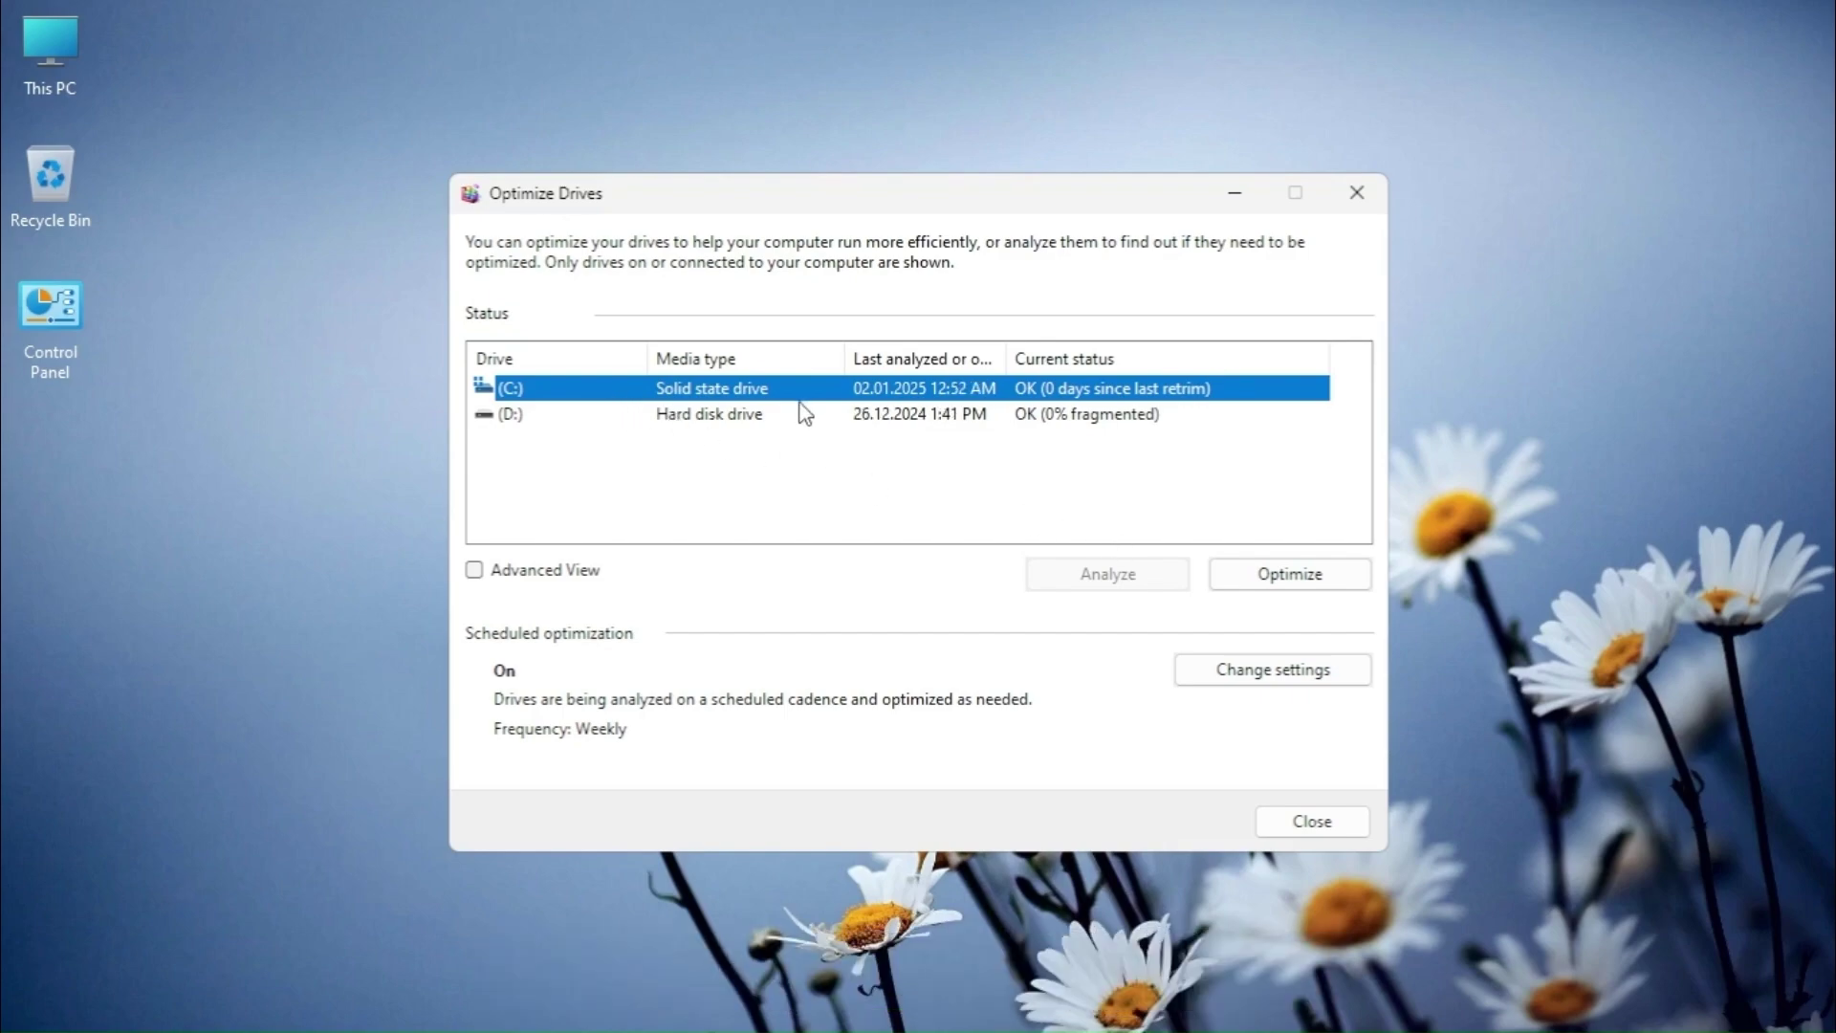
pyautogui.click(803, 414)
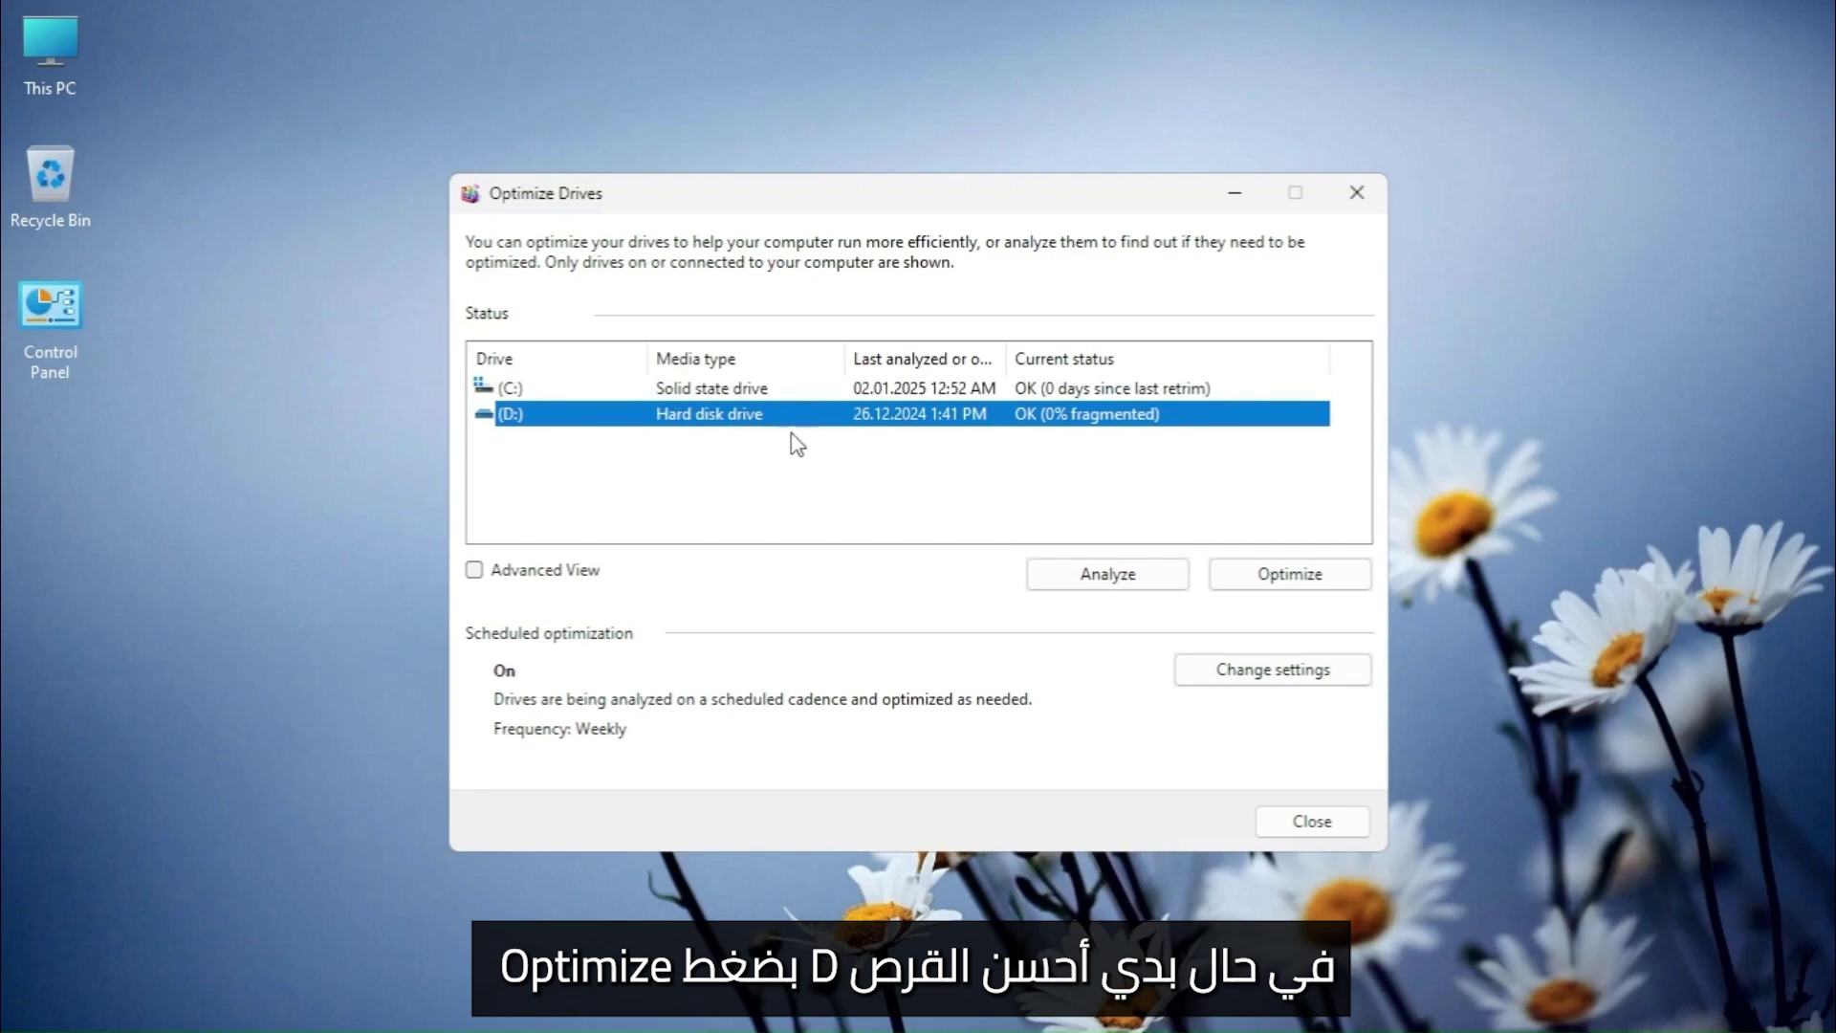
pyautogui.click(1306, 577)
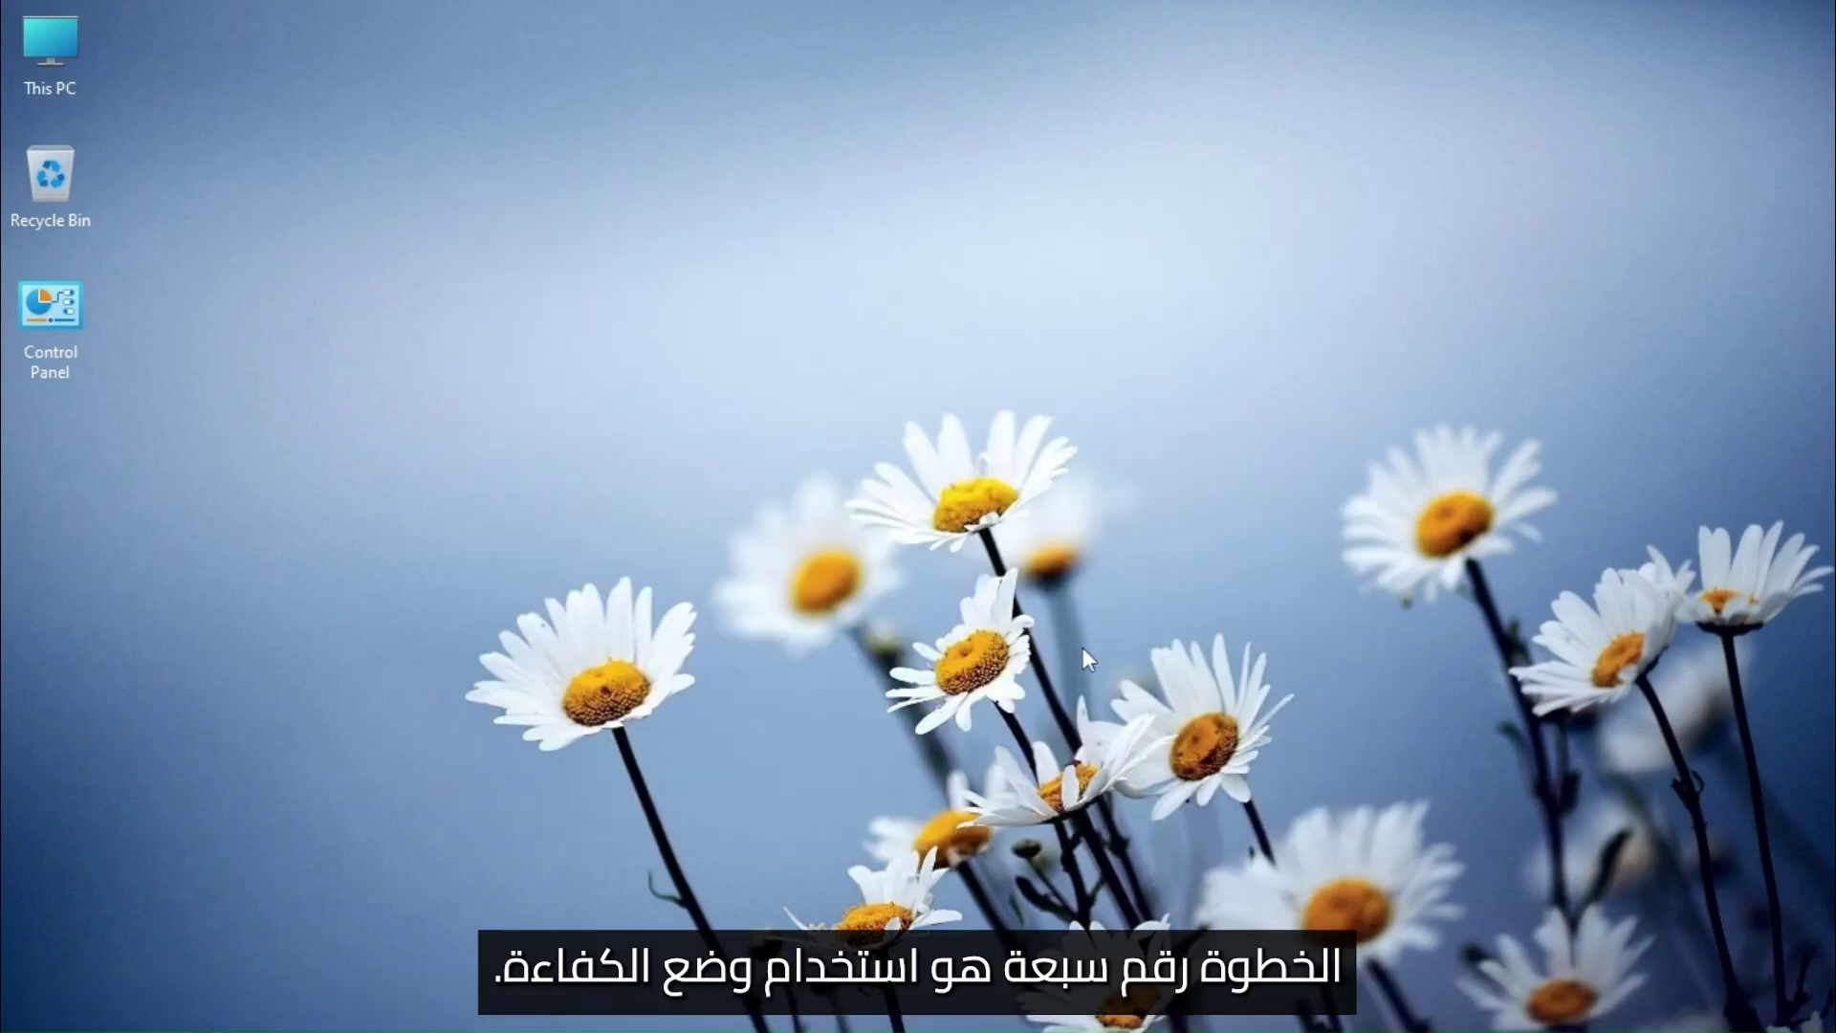
# Open Task Manager and check whether Efficiency mode is available for the NVIDIA Container (4) and OBS Studio processes
pyautogui.press('super+x')
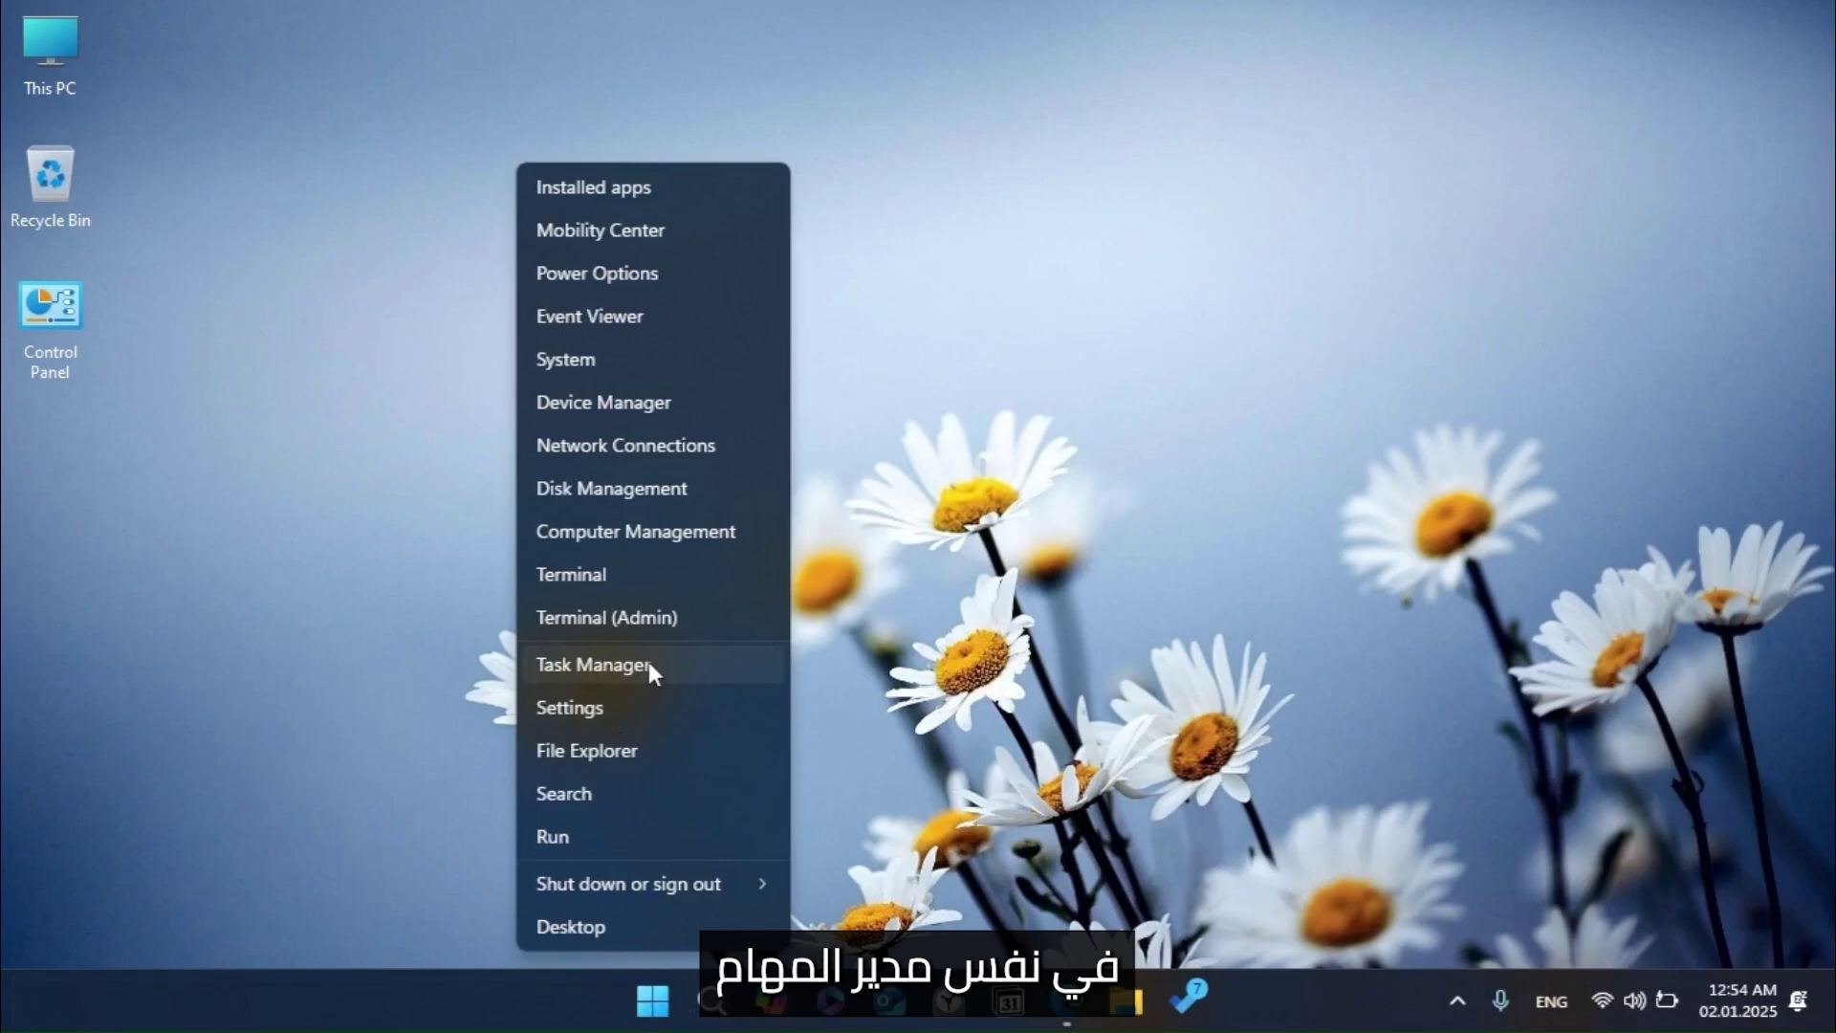
pyautogui.click(649, 661)
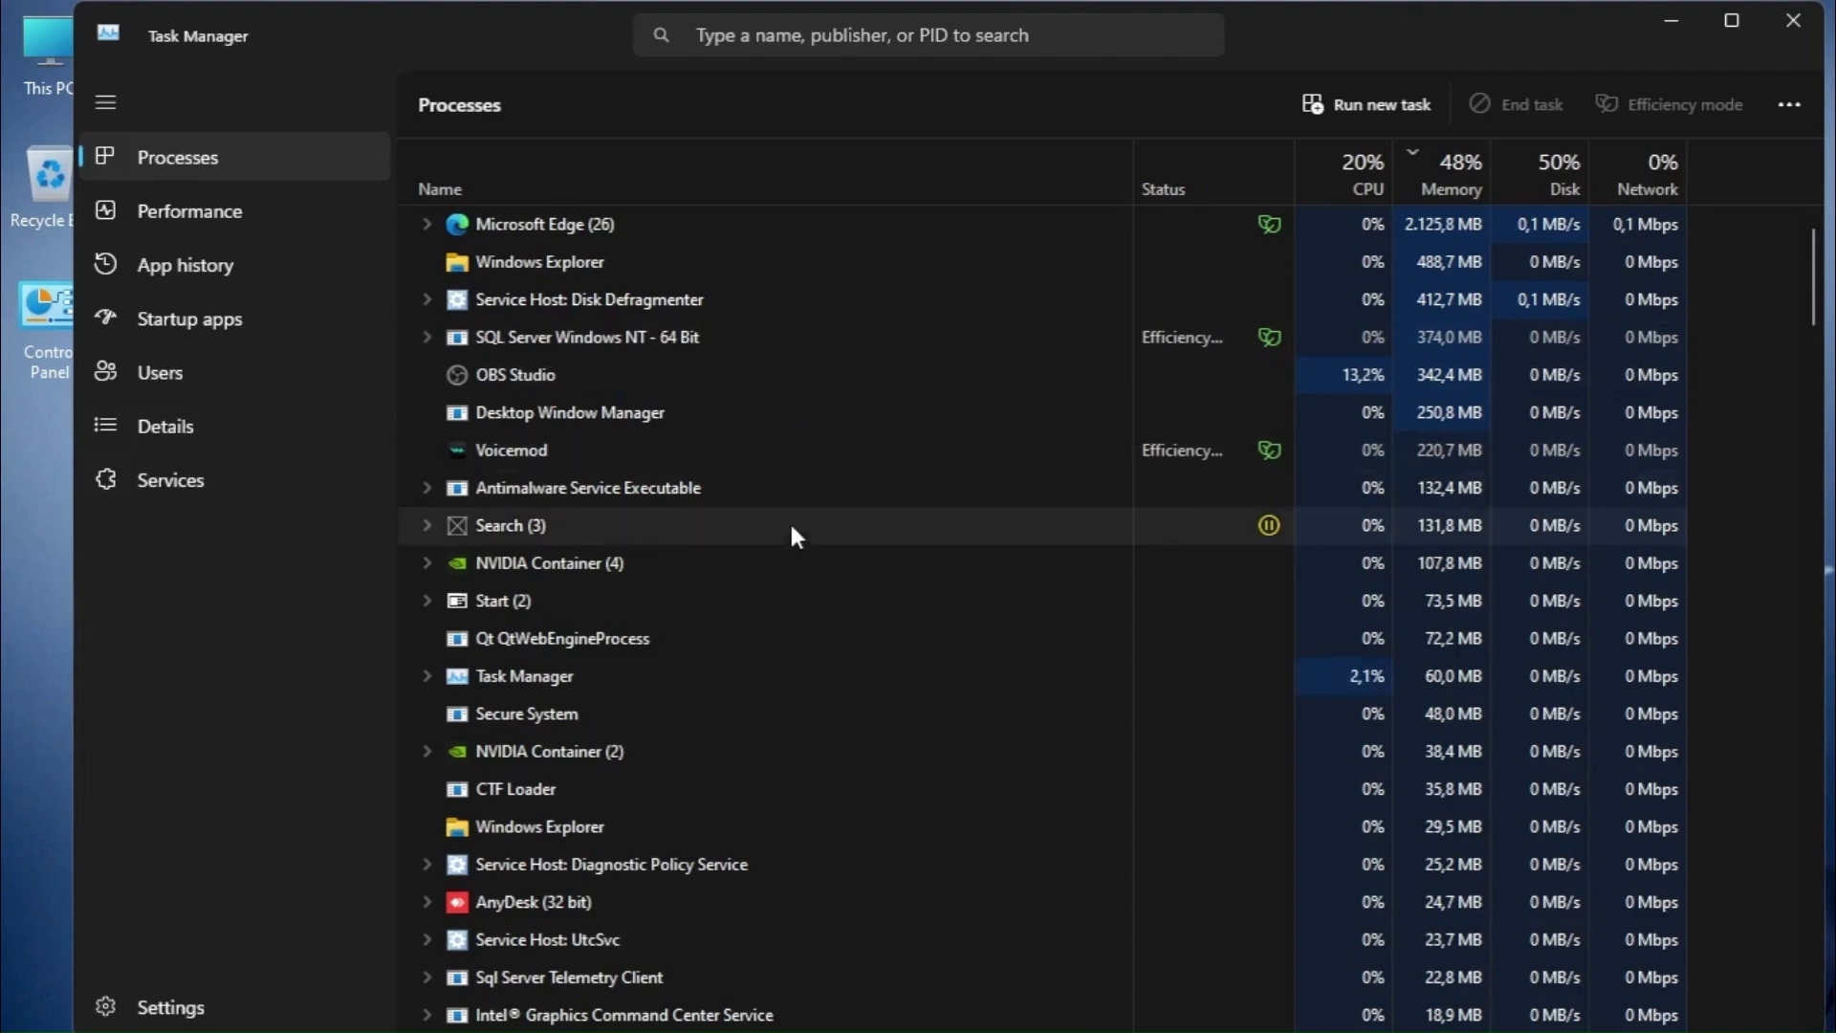
pyautogui.rightClick(791, 564)
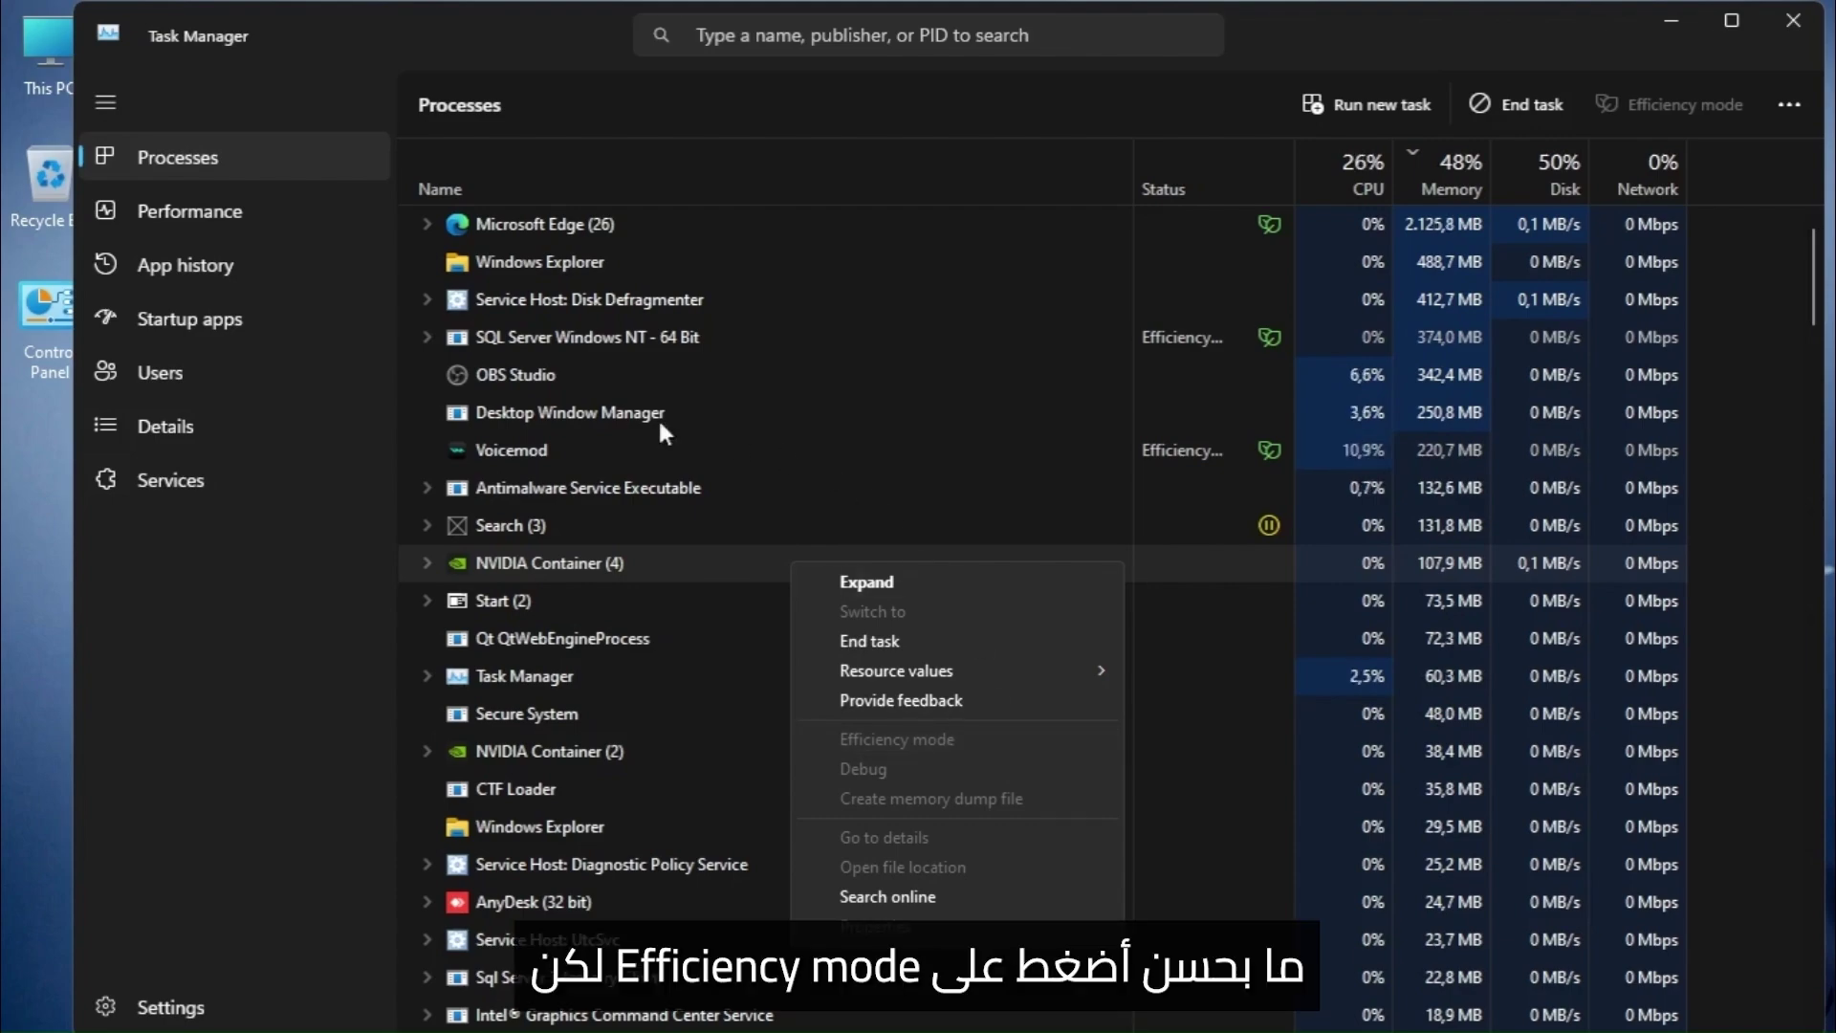
pyautogui.click(742, 375)
pyautogui.rightClick(744, 381)
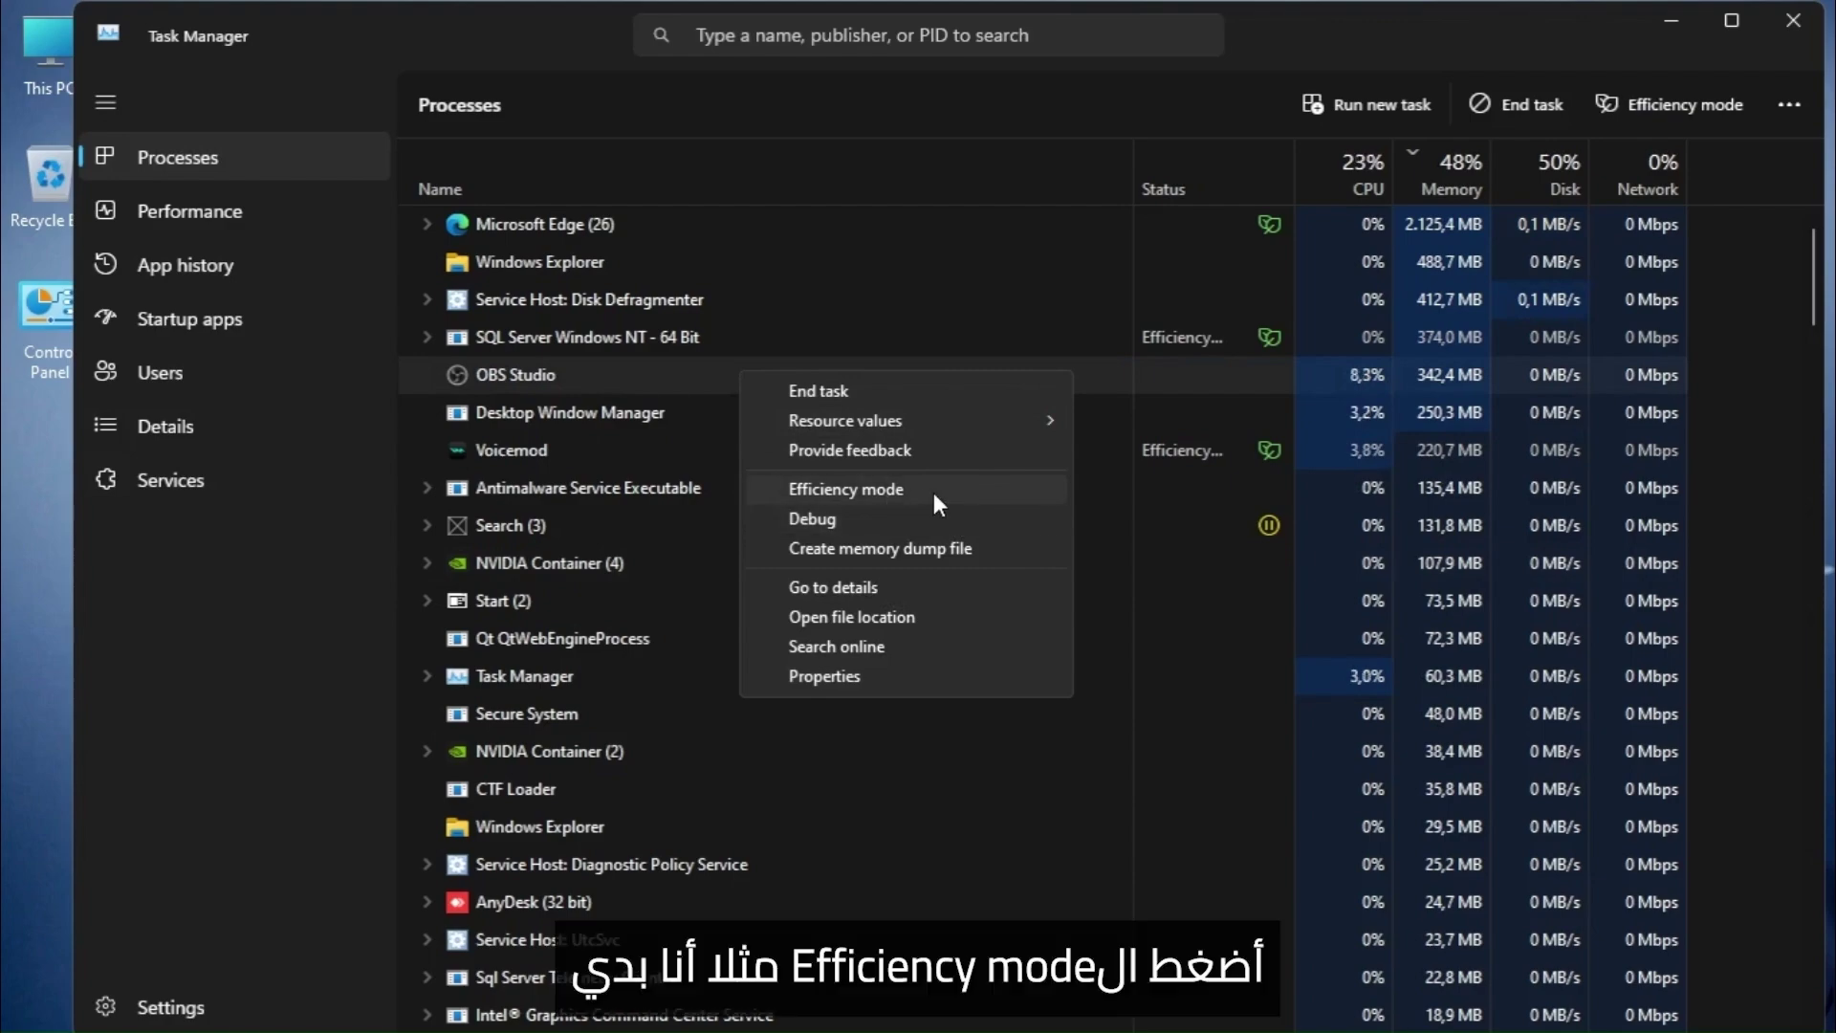
# Turn on Efficiency mode for the AnyDesk (32 bit) process, then minimize Task Manager
pyautogui.scroll(-2, 857, 438)
pyautogui.click(857, 438)
pyautogui.scroll(-2, 856, 438)
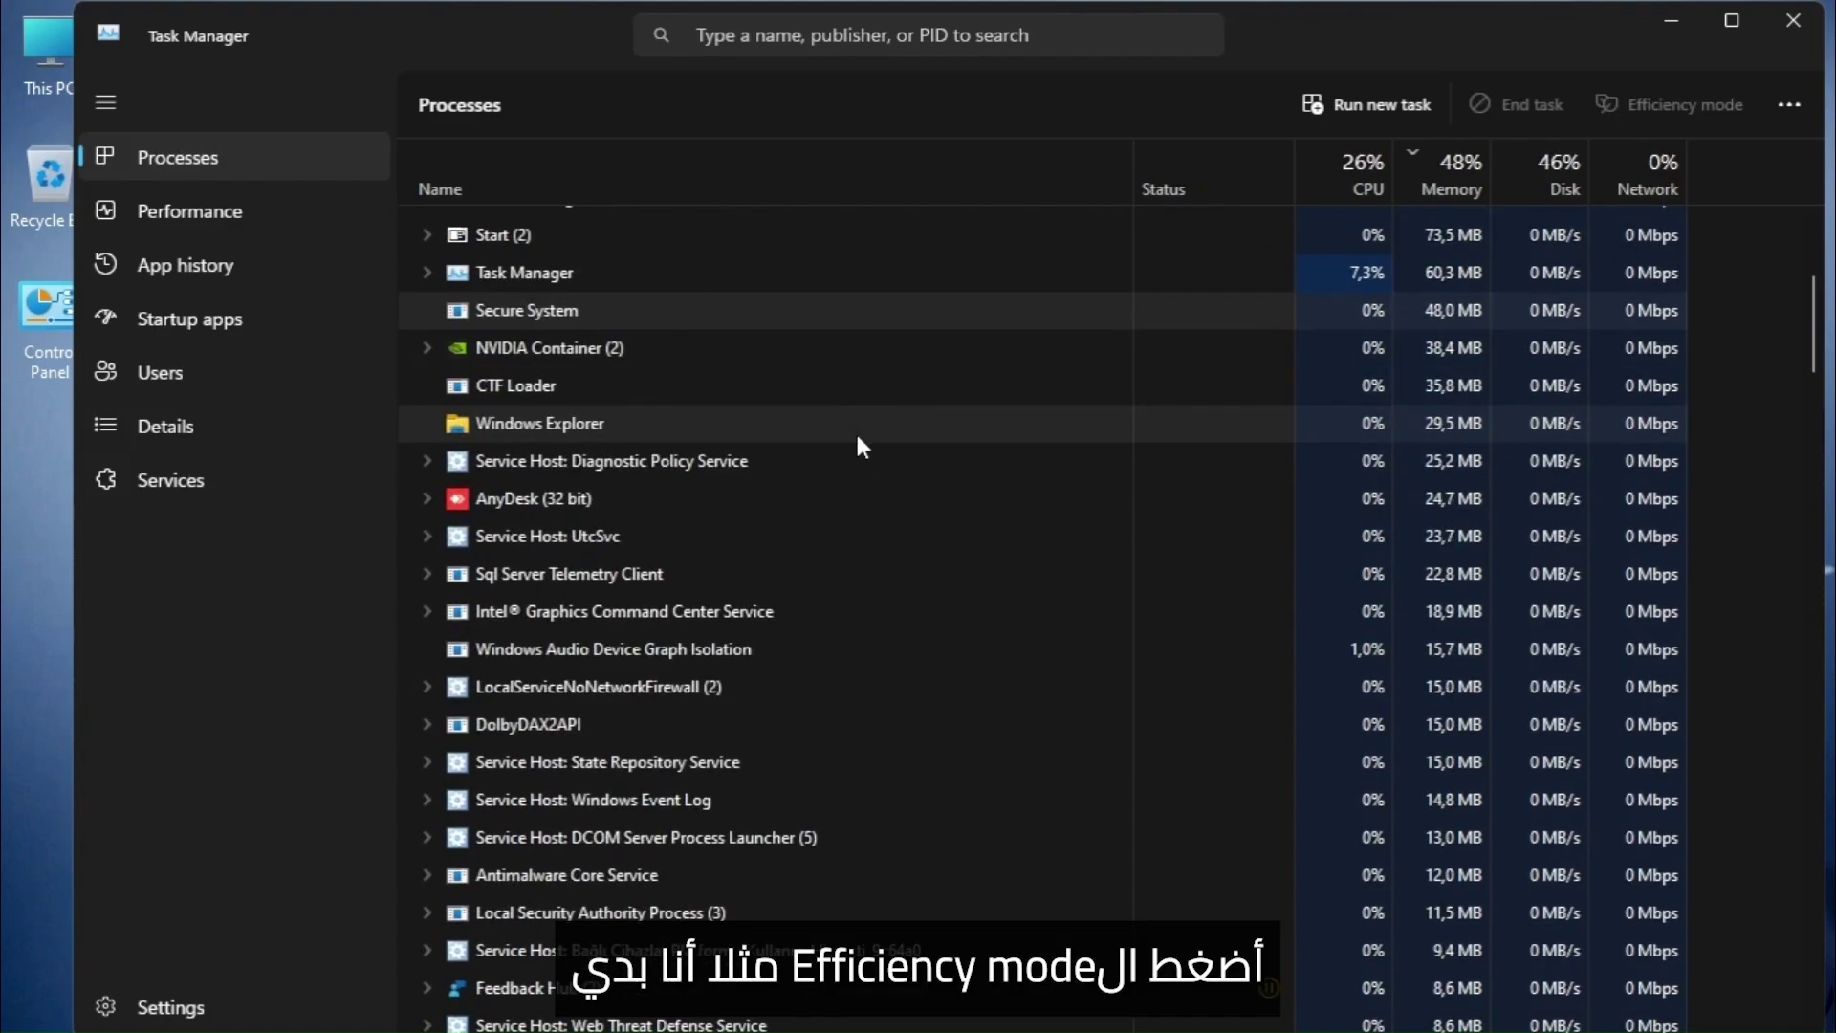
pyautogui.rightClick(852, 498)
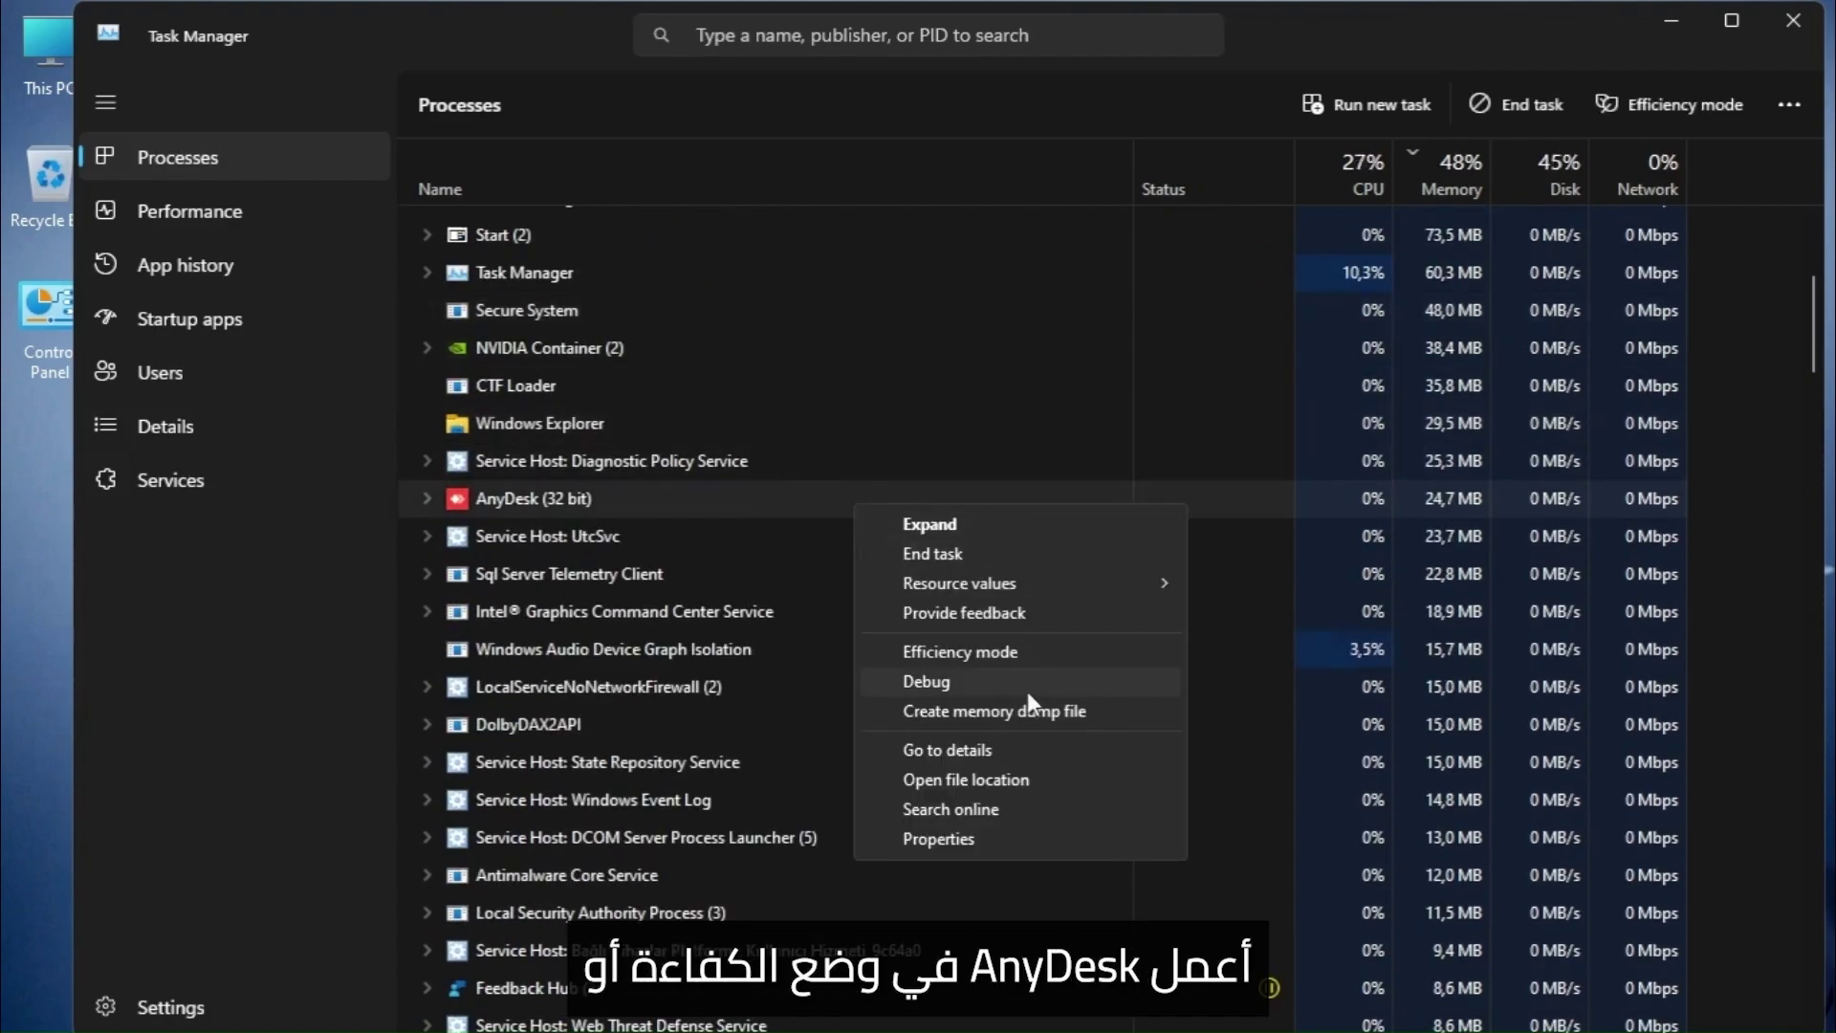
pyautogui.click(1031, 652)
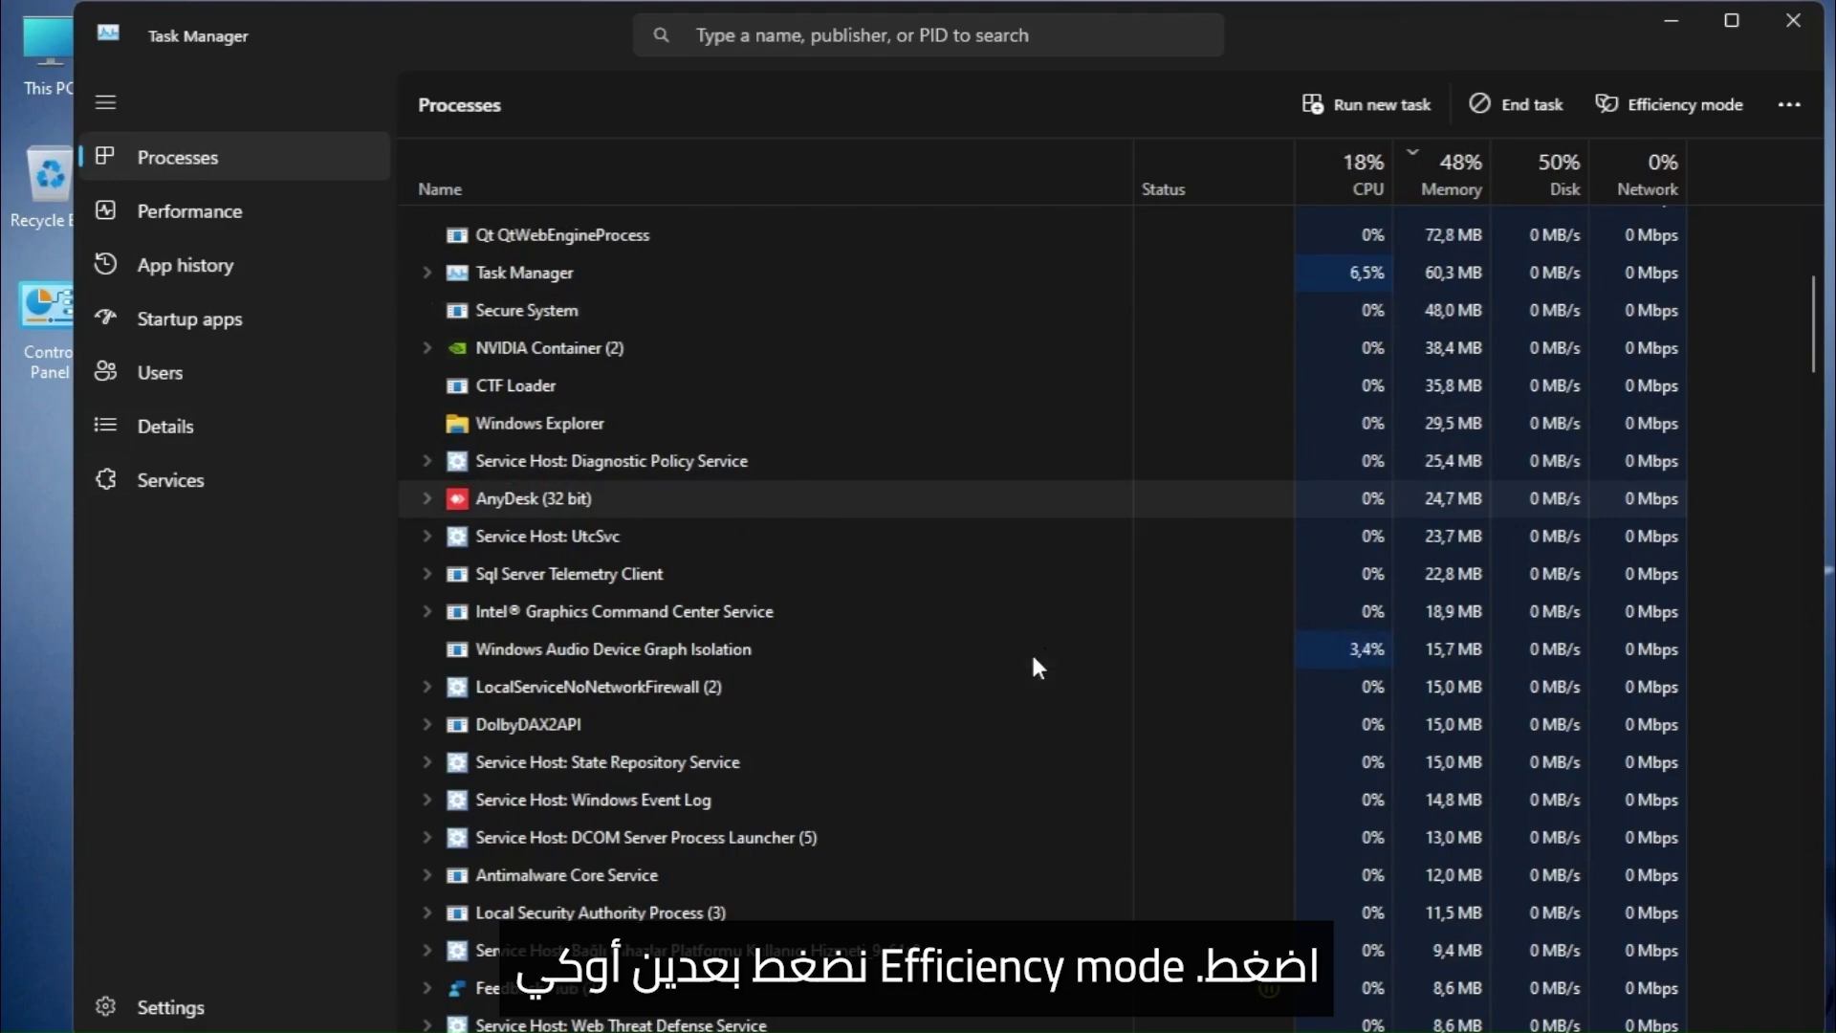
pyautogui.click(835, 667)
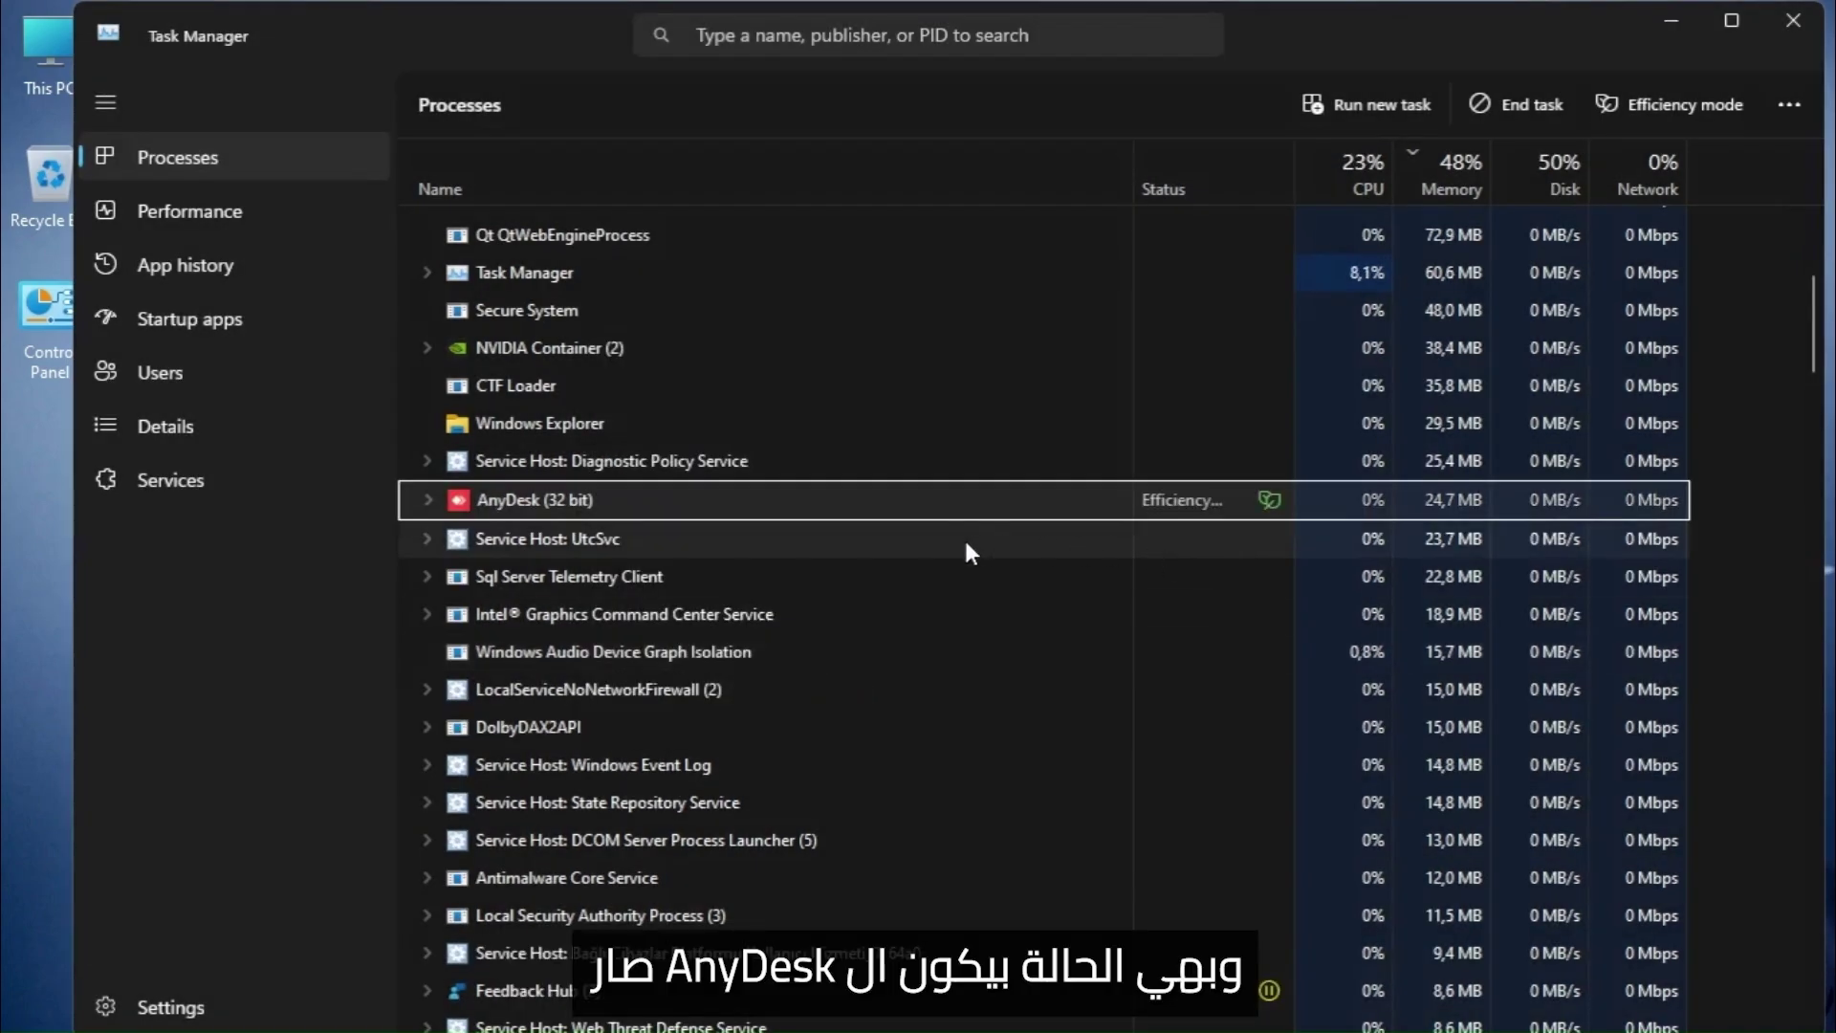
pyautogui.scroll(2, 965, 542)
pyautogui.scroll(1, 966, 543)
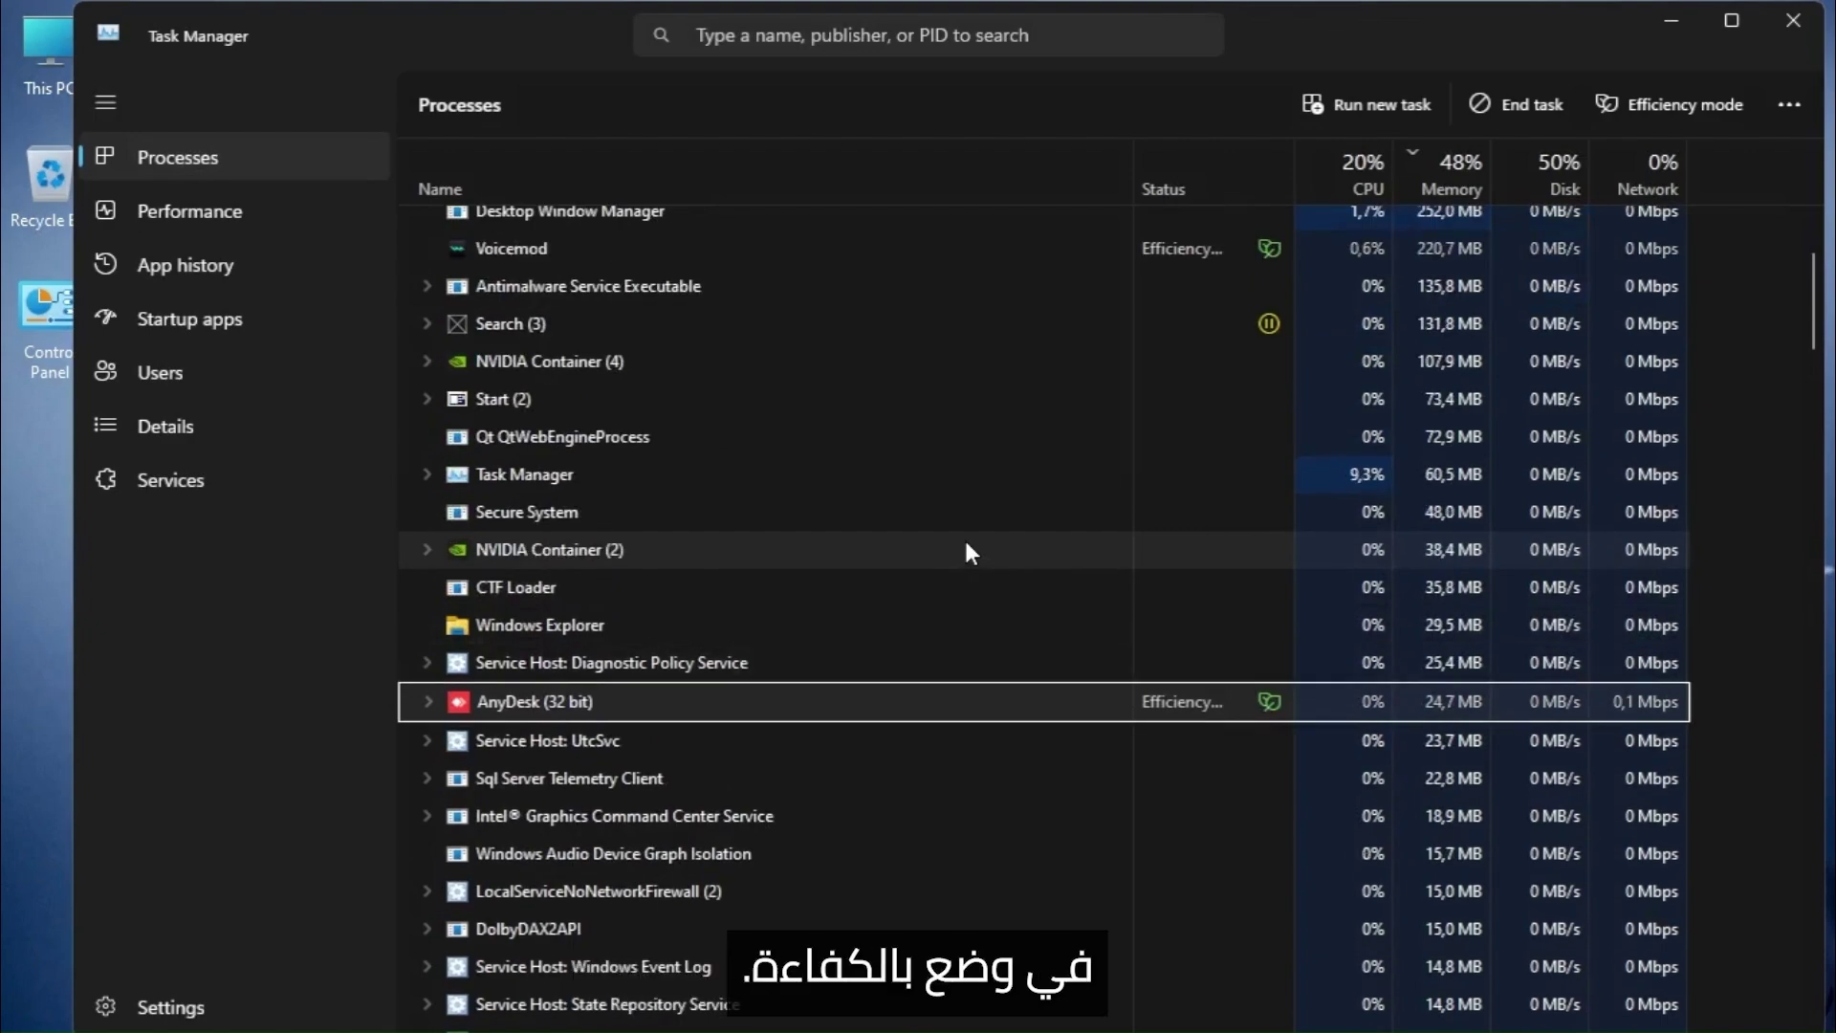
pyautogui.scroll(3, 966, 547)
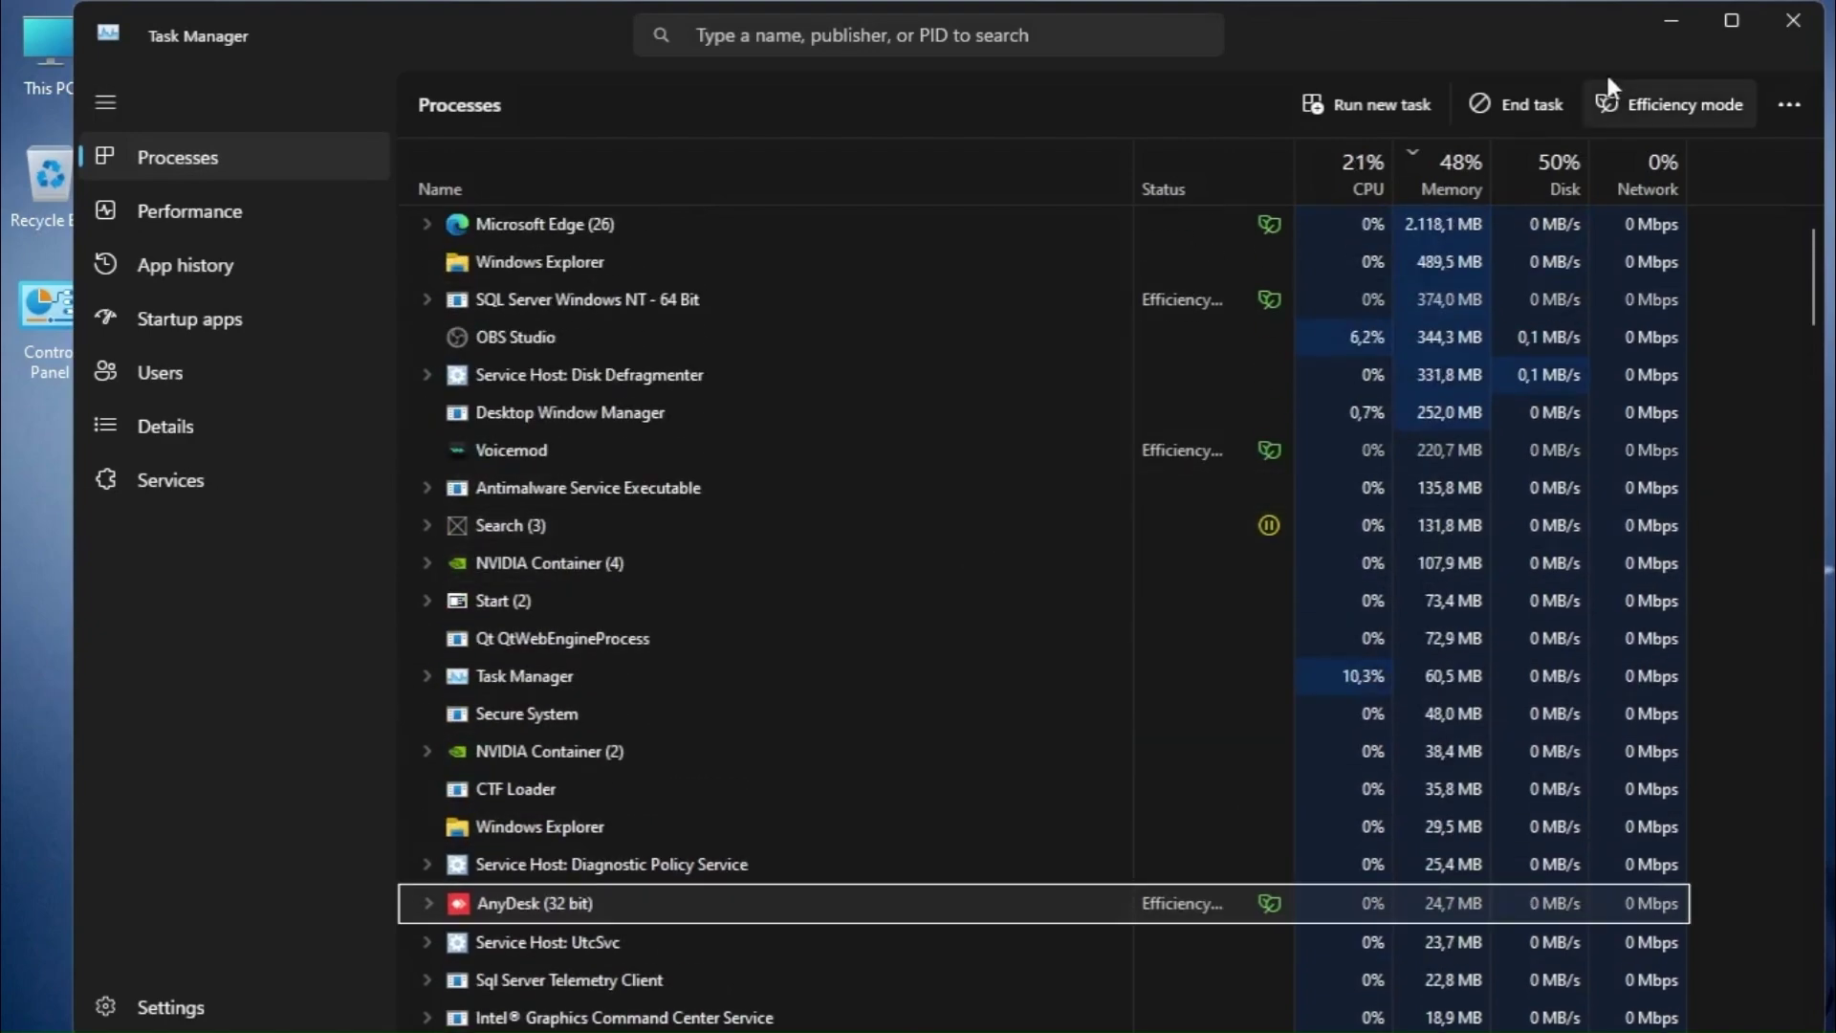
pyautogui.click(1673, 32)
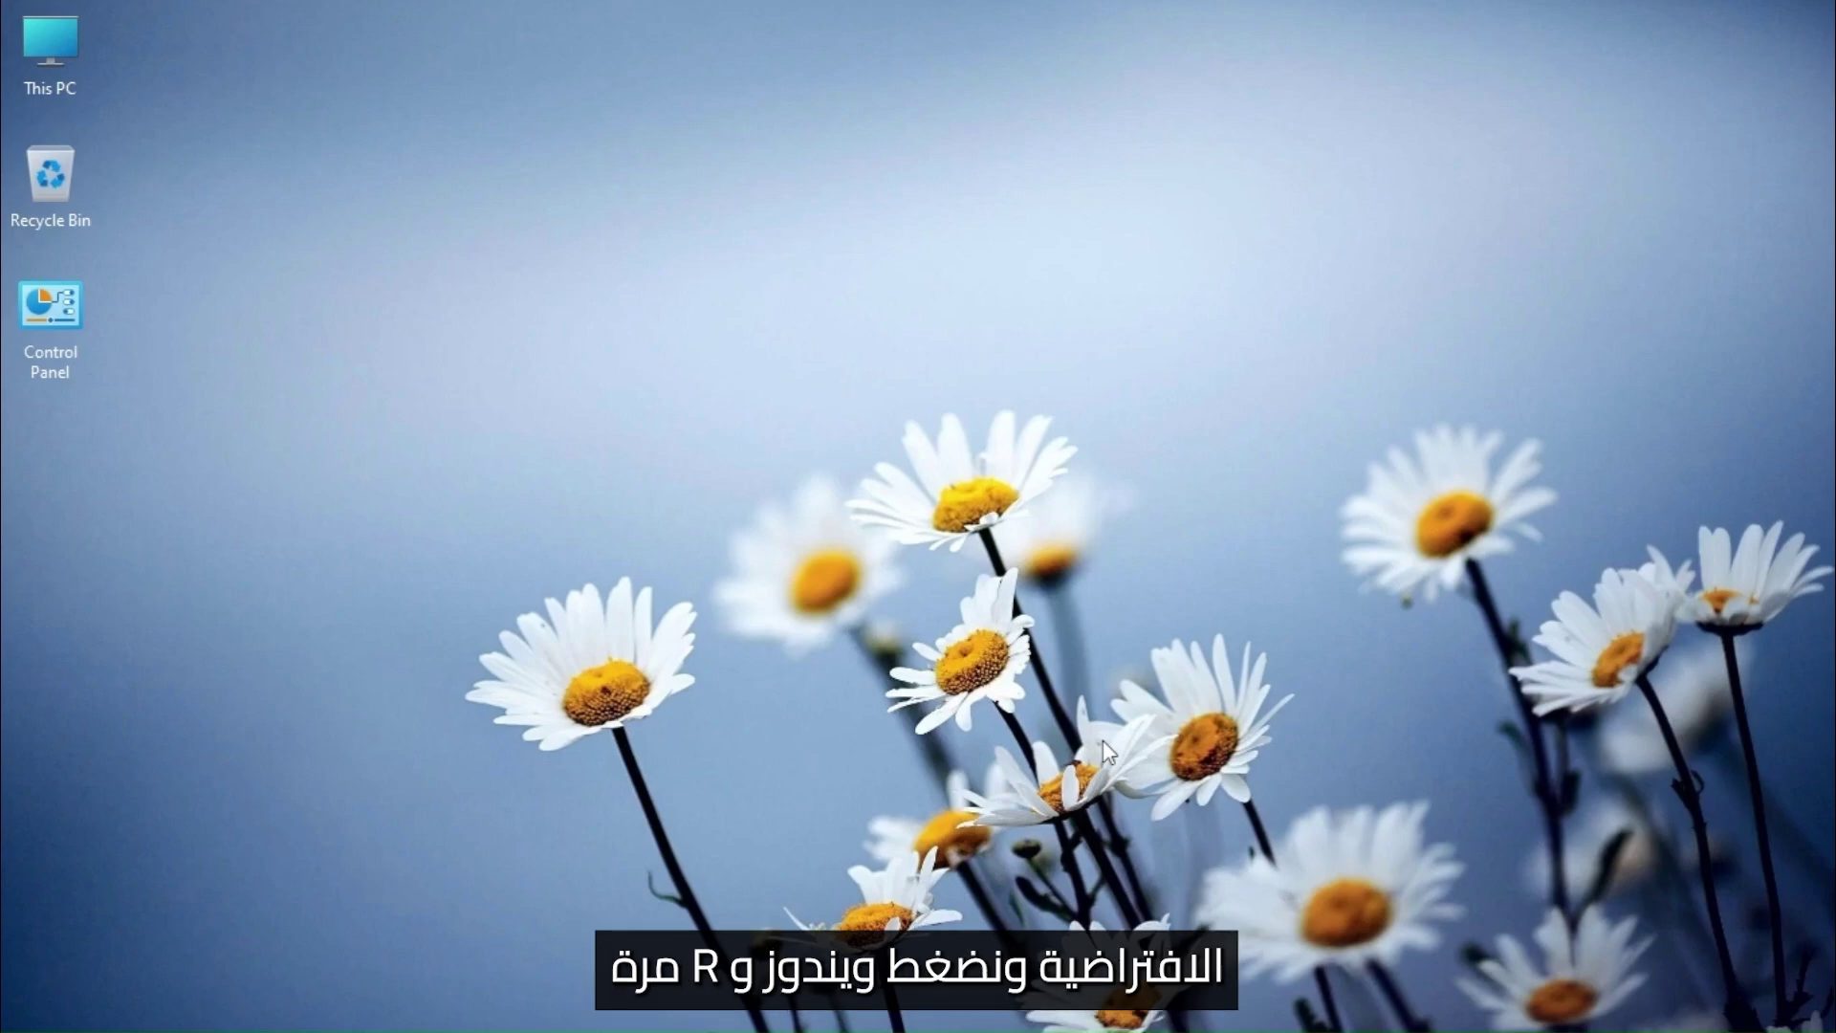
# Run SystemPropertiesPerformance and show the advanced performance options
pyautogui.press('super+r')
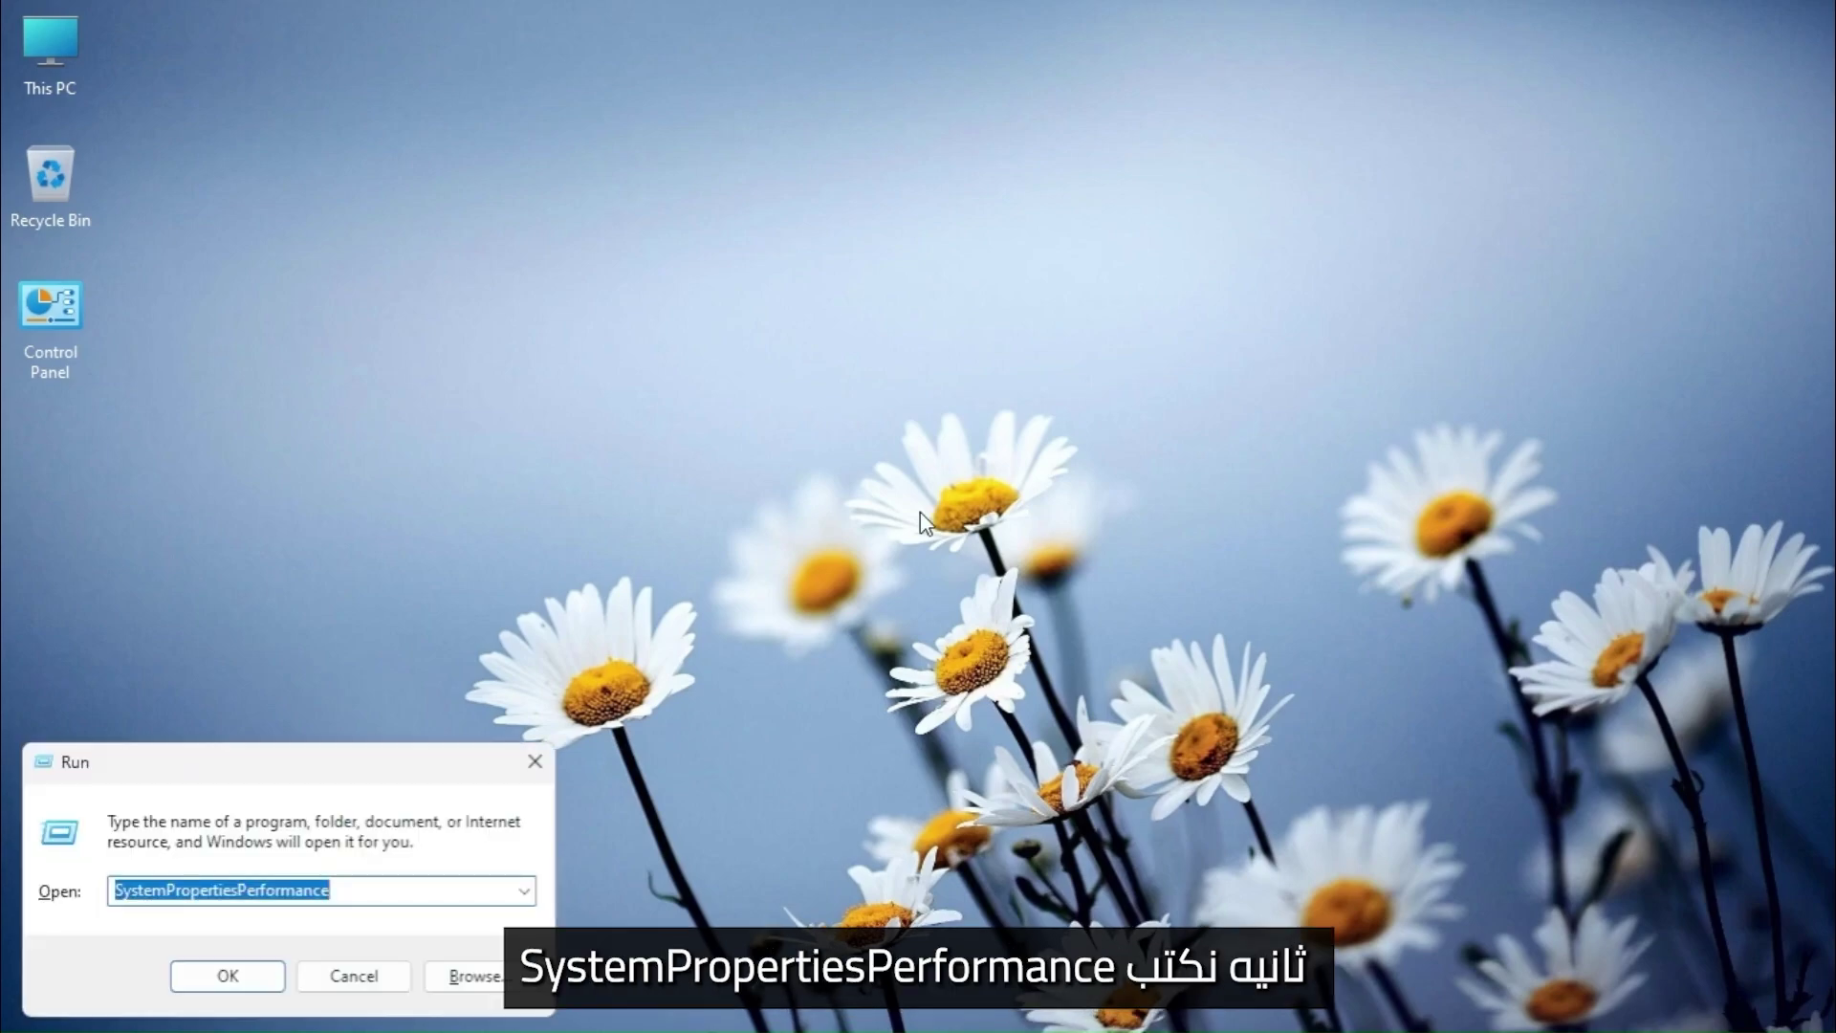
pyautogui.press('End')
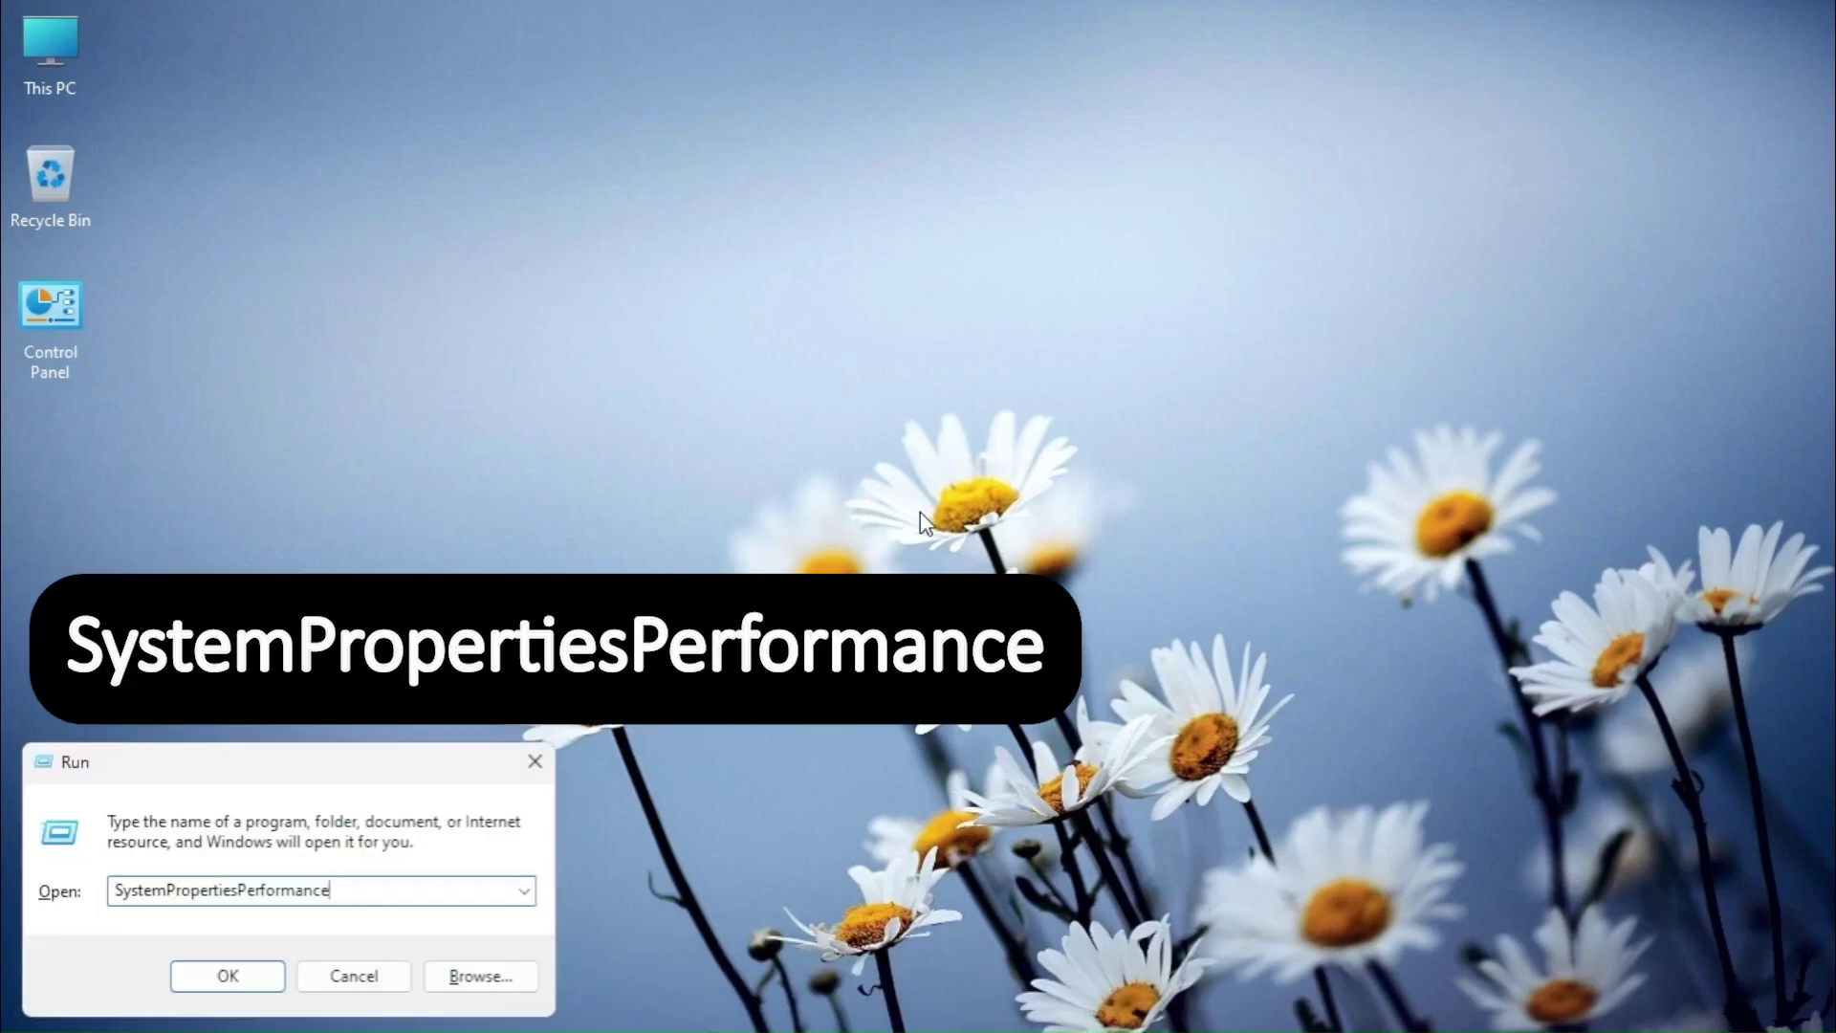
pyautogui.press('Return')
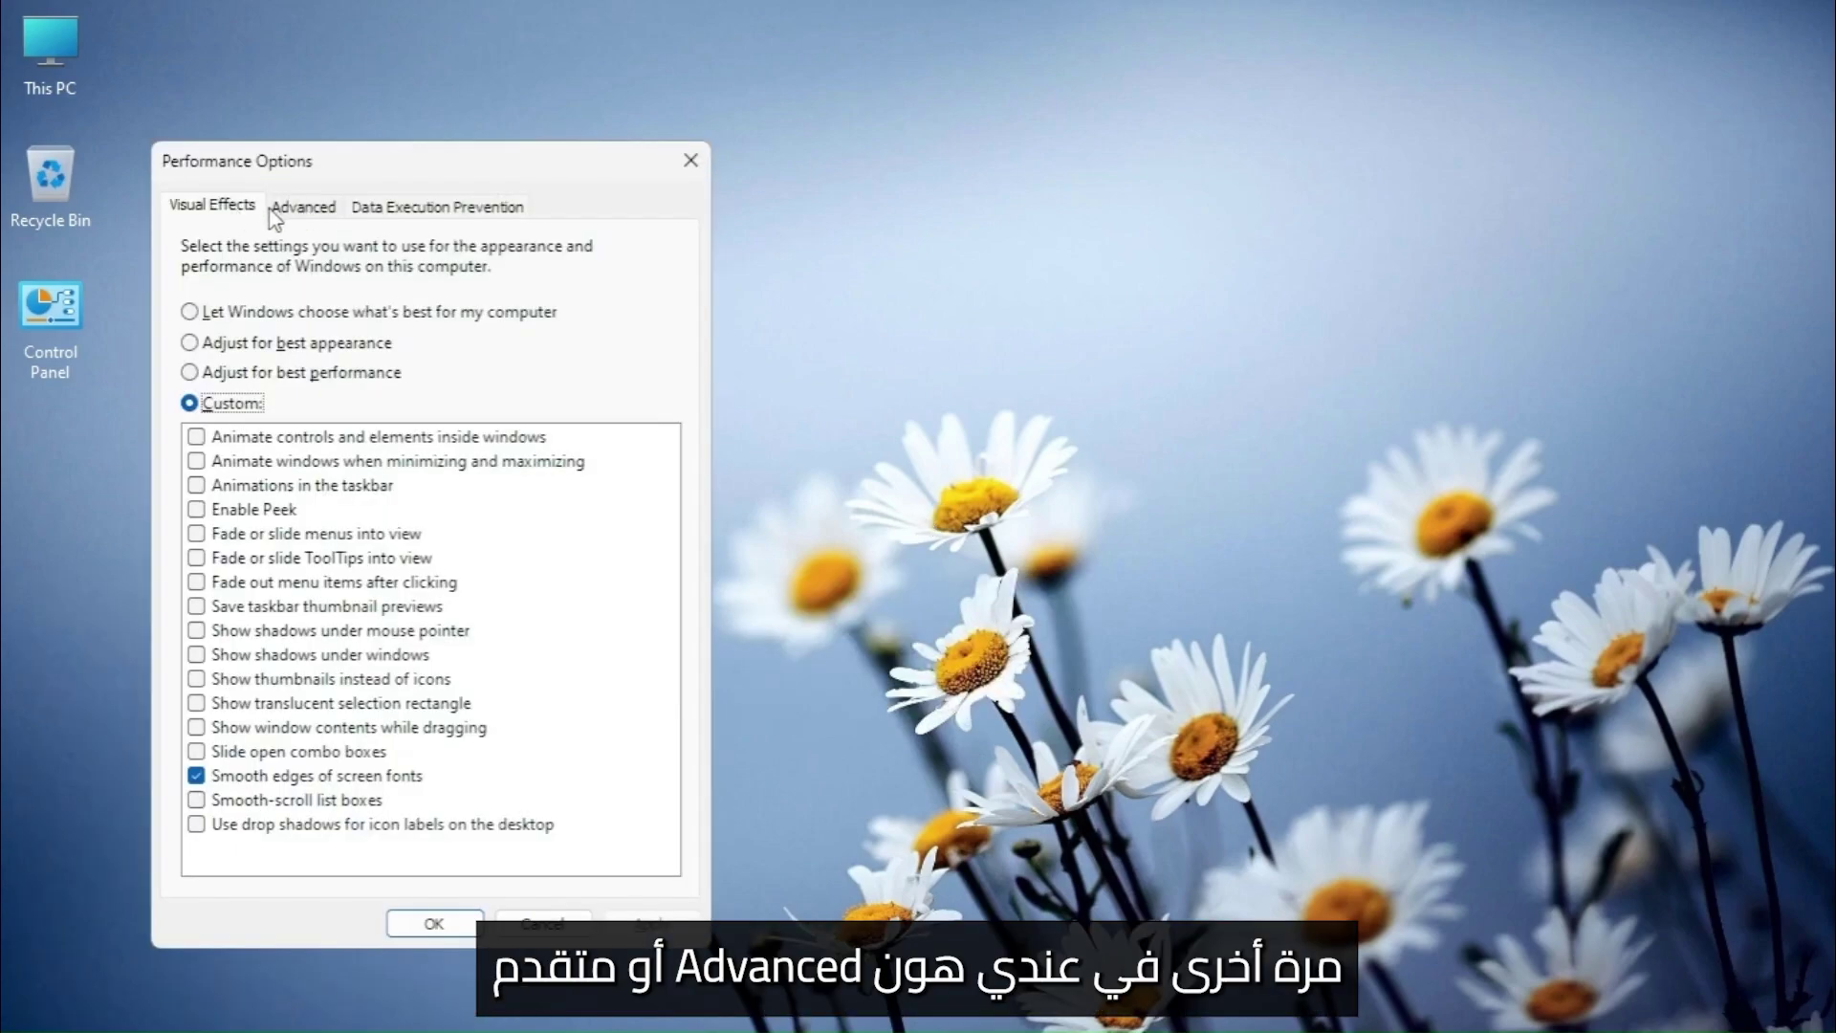
pyautogui.click(302, 208)
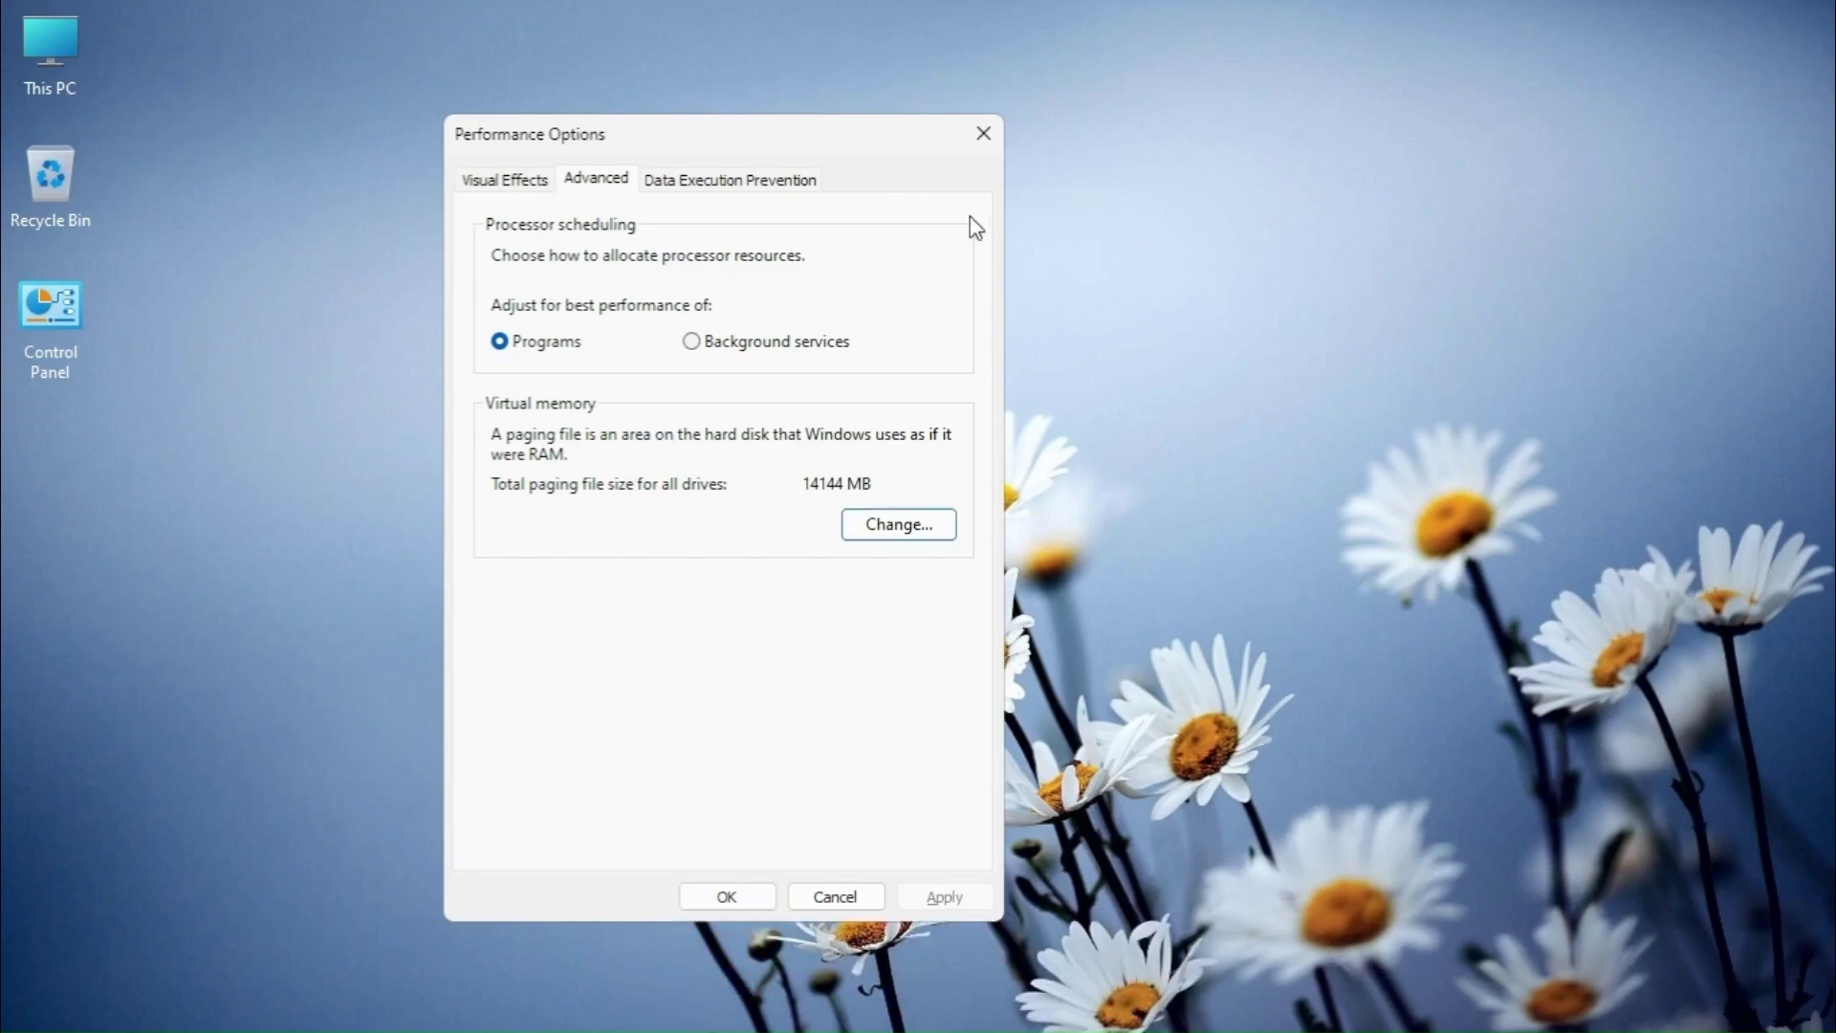
# Confirm drive C:'s custom paging file with initial size 12288 MB and maximum size 24576 MB, and accept the performance options
pyautogui.click(905, 532)
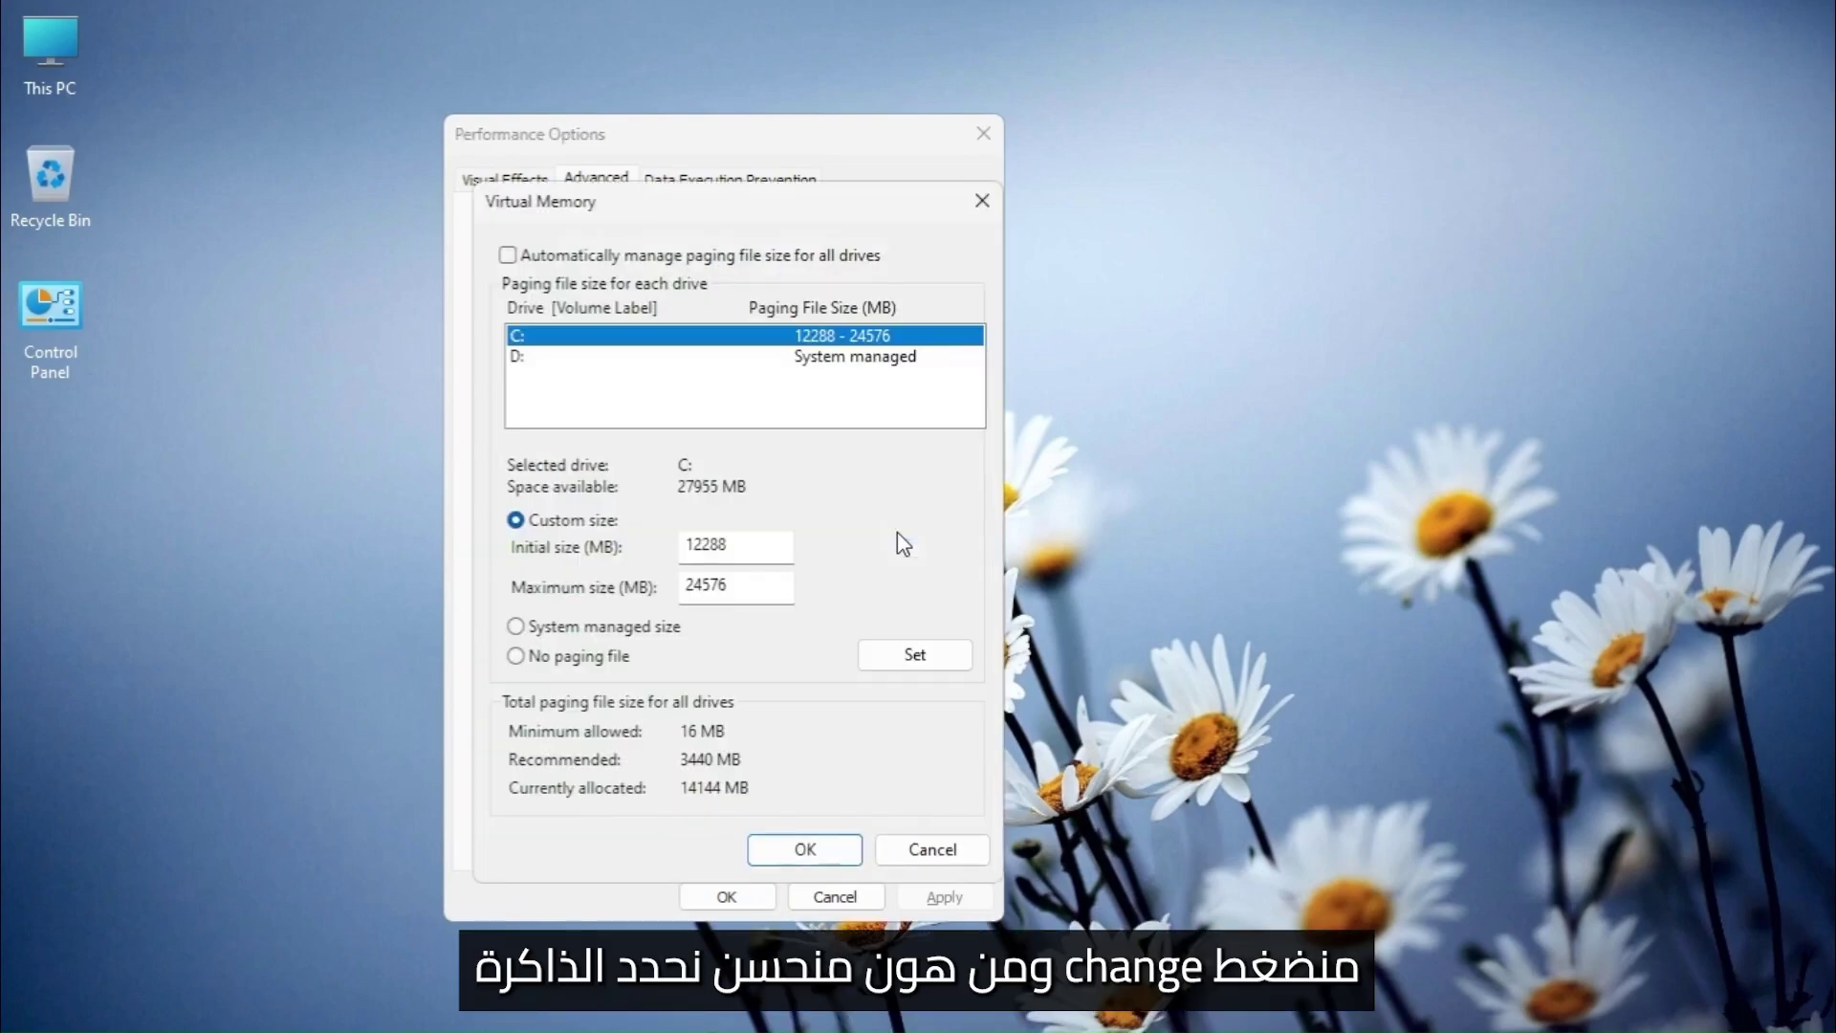
pyautogui.click(758, 545)
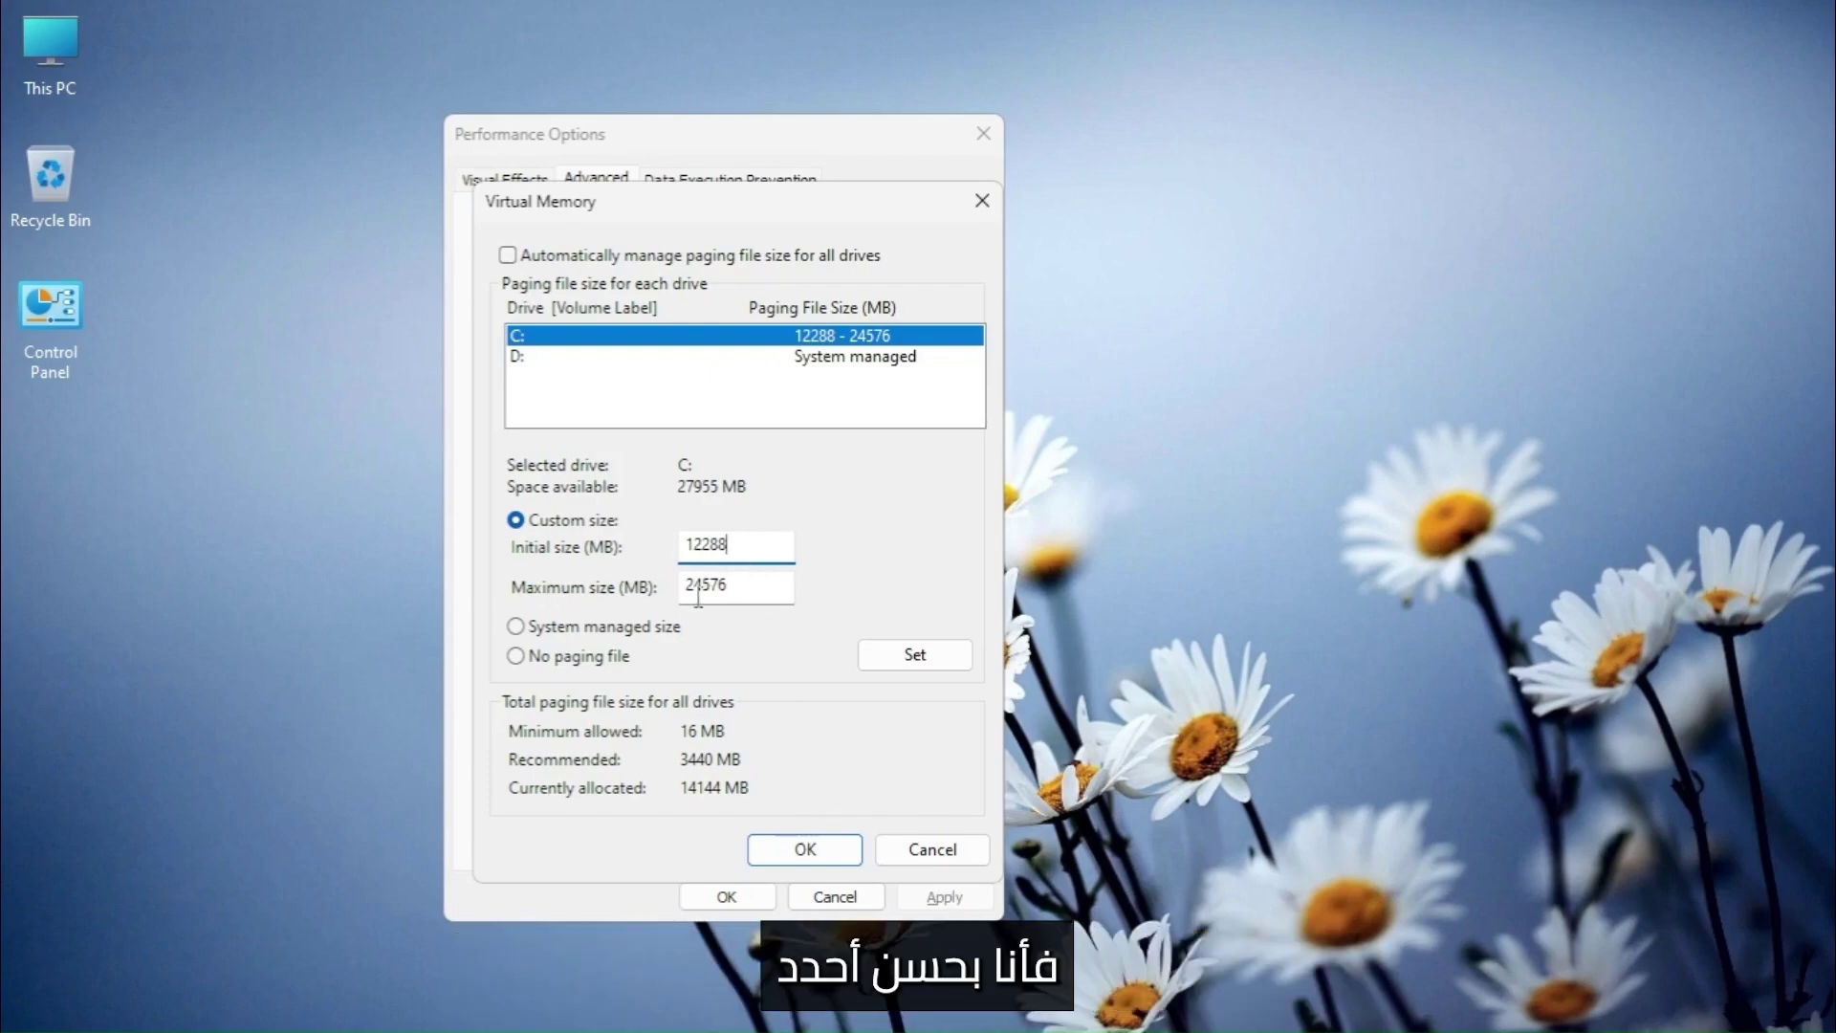
pyautogui.moveTo(743, 578); pyautogui.dragTo(685, 577)
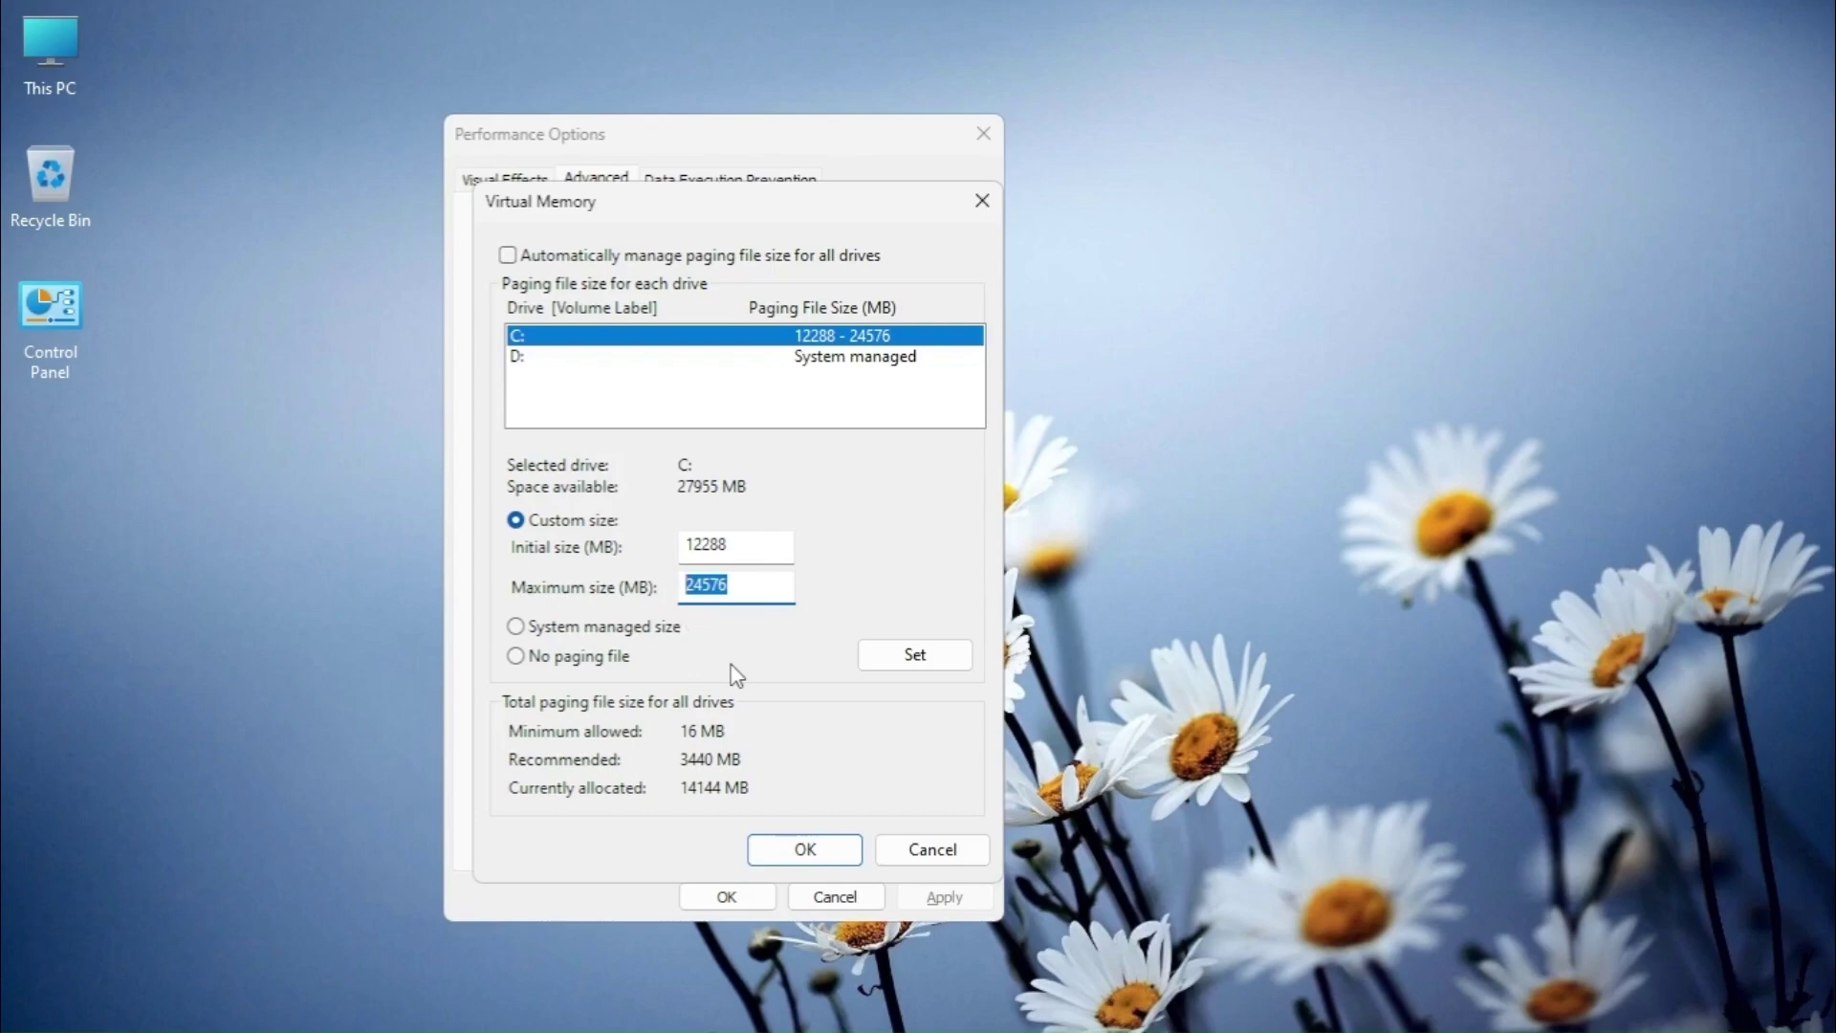
pyautogui.click(832, 851)
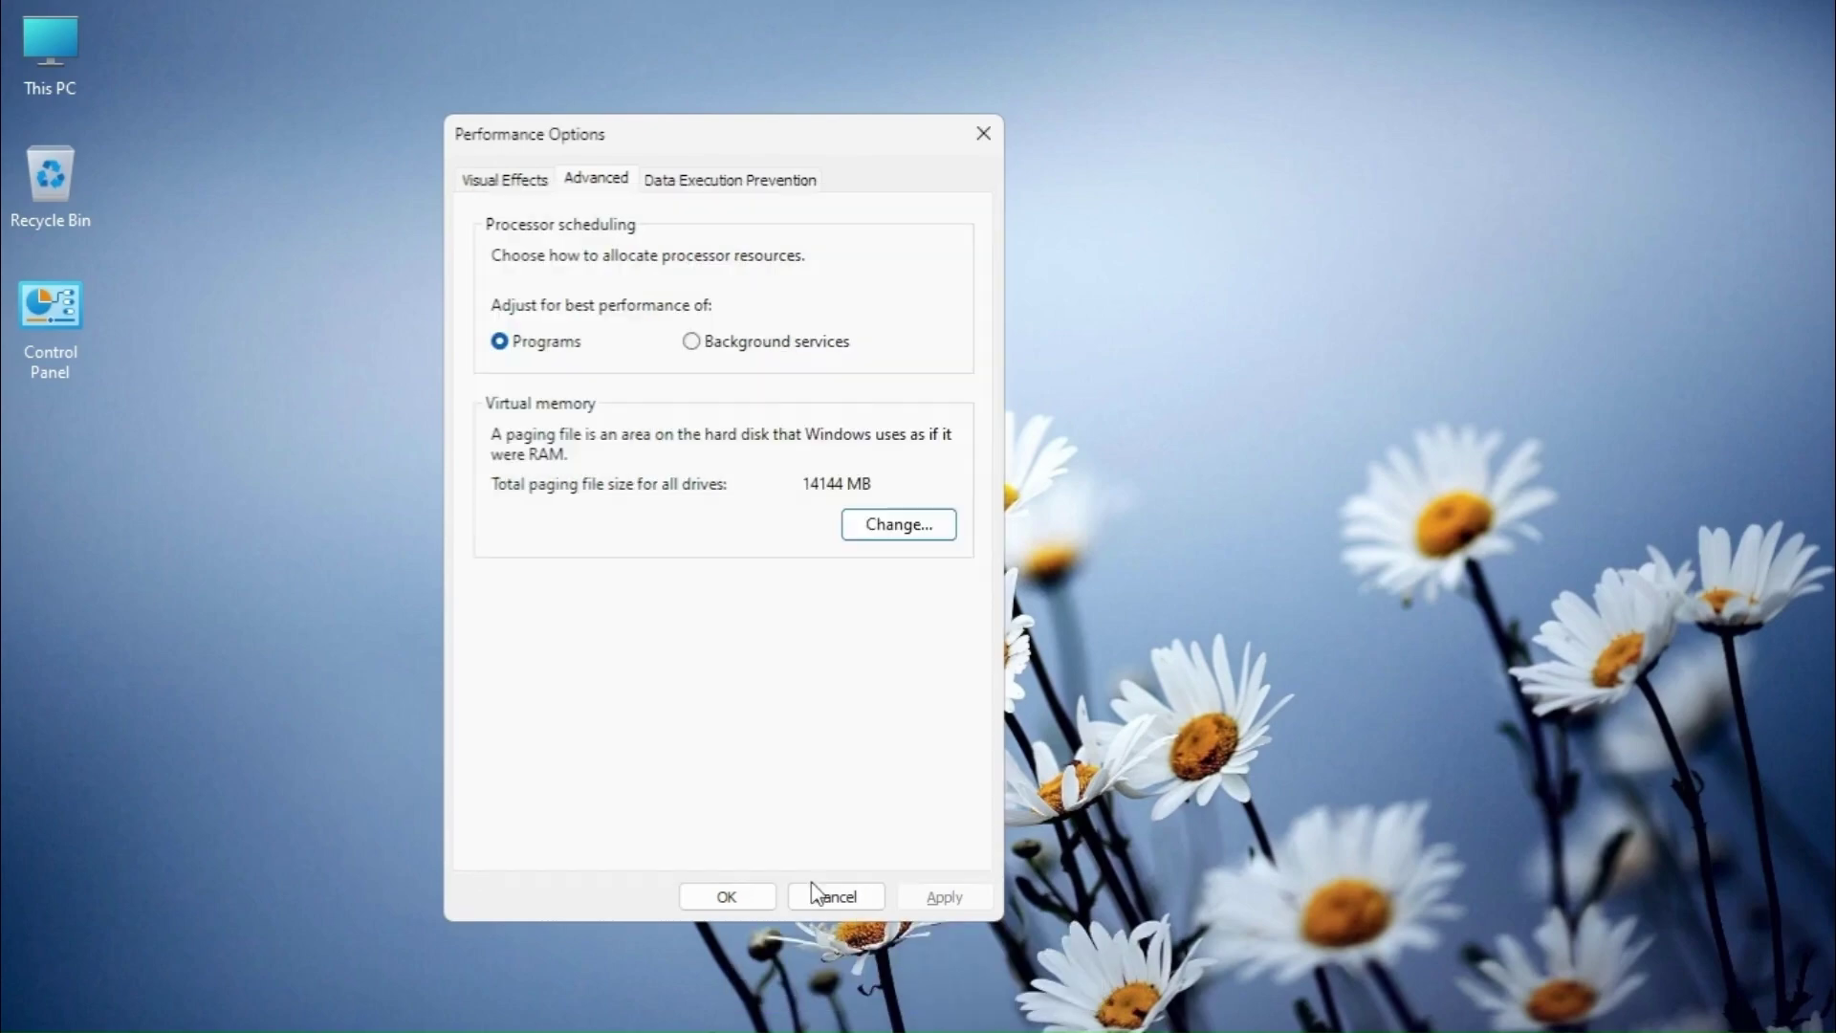
pyautogui.click(742, 897)
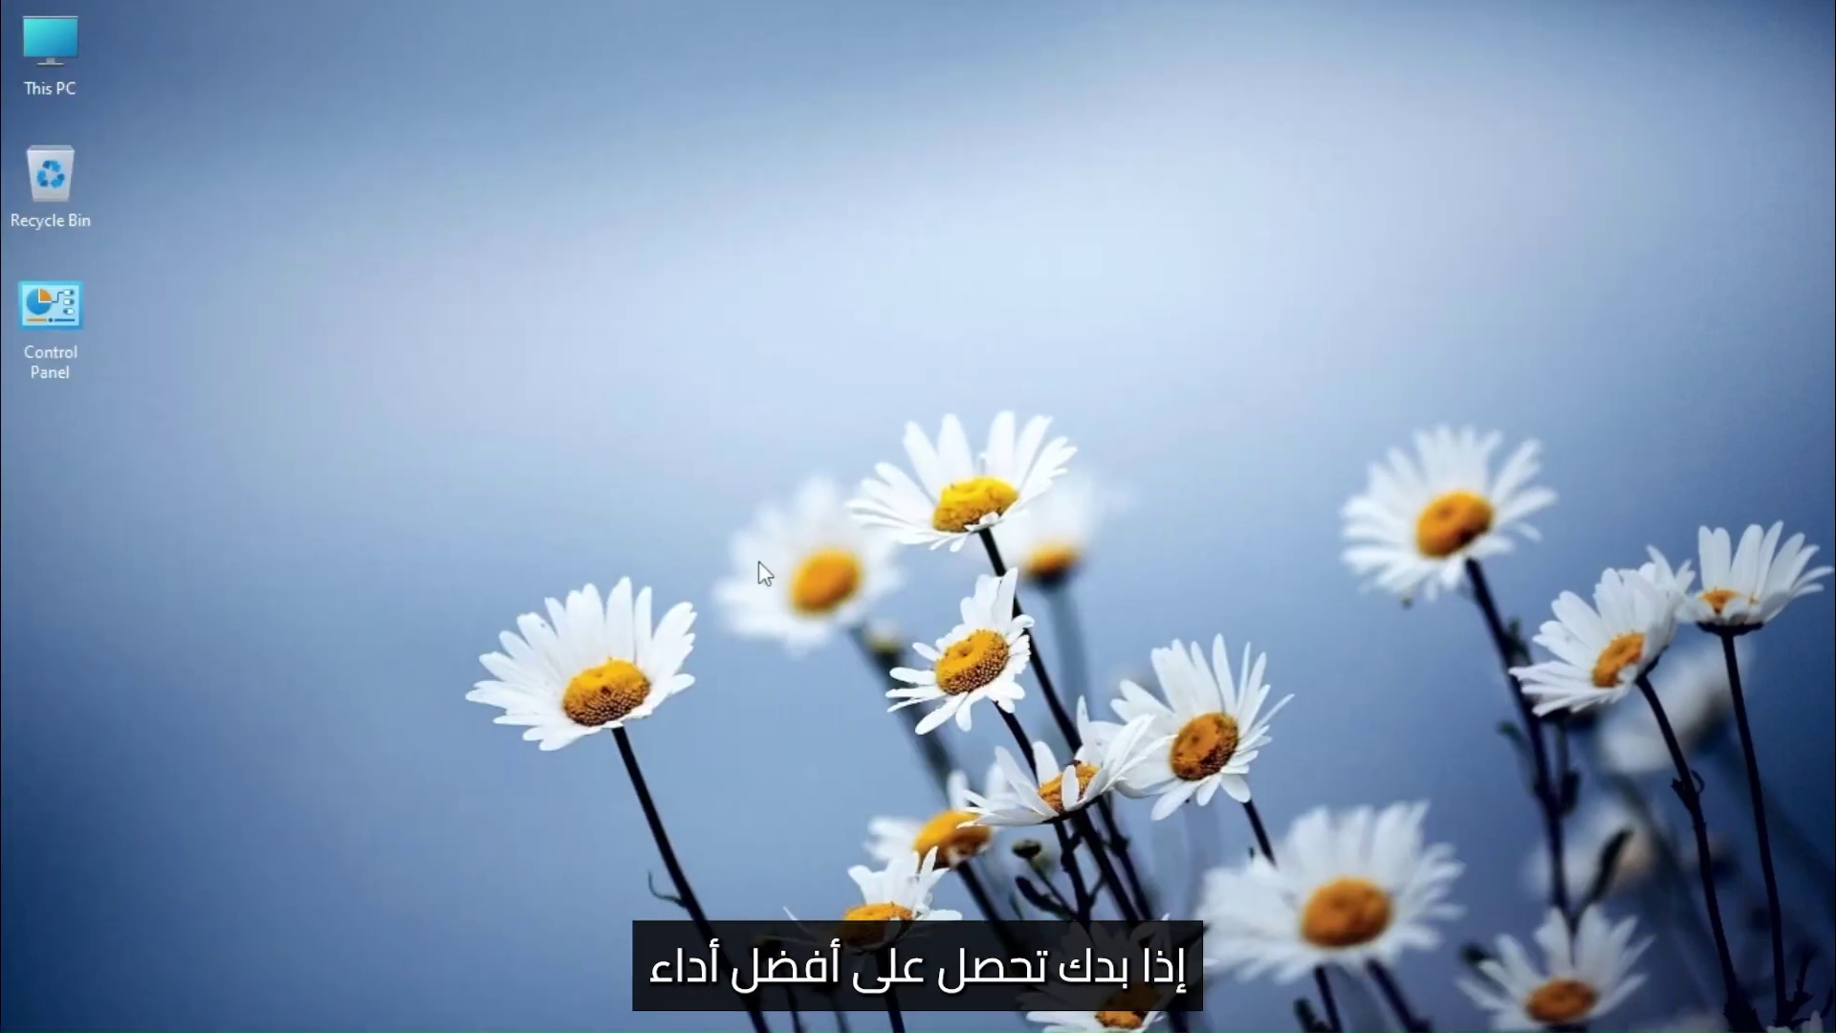
# Search Windows for "set", open Settings and go to the Power & battery page under System
pyautogui.press('super')
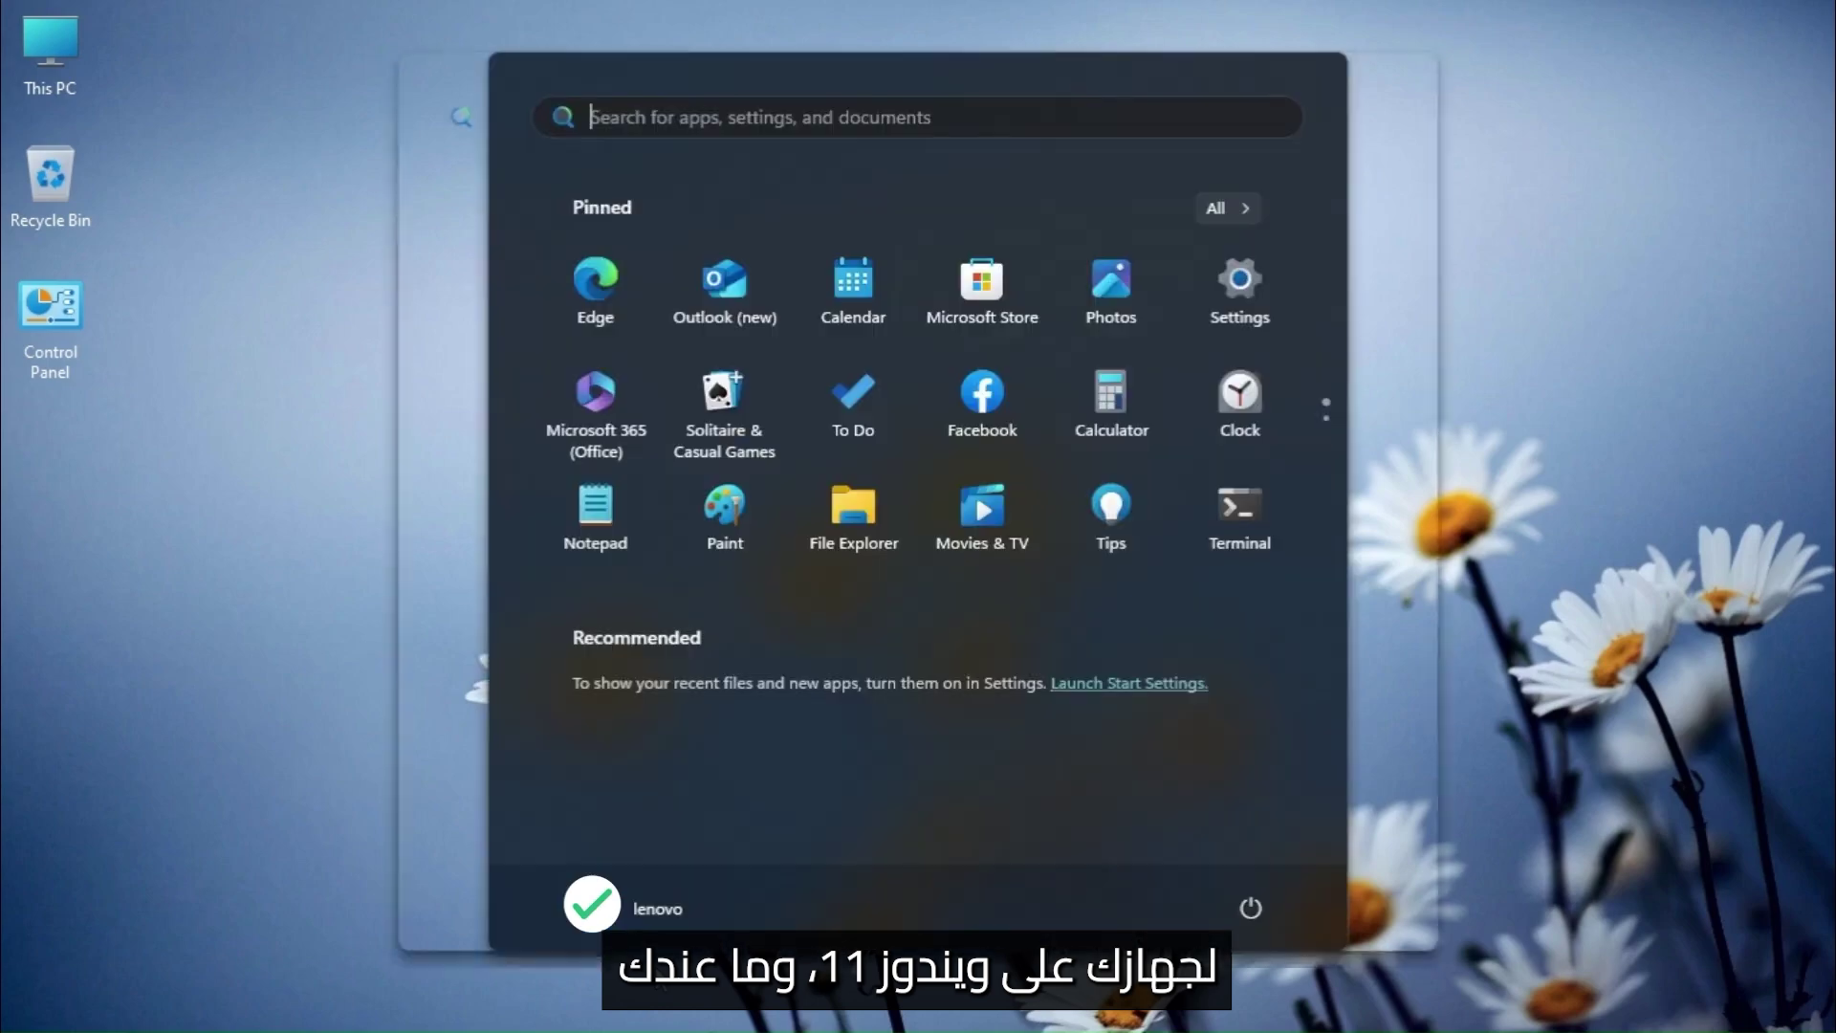
pyautogui.write('set')
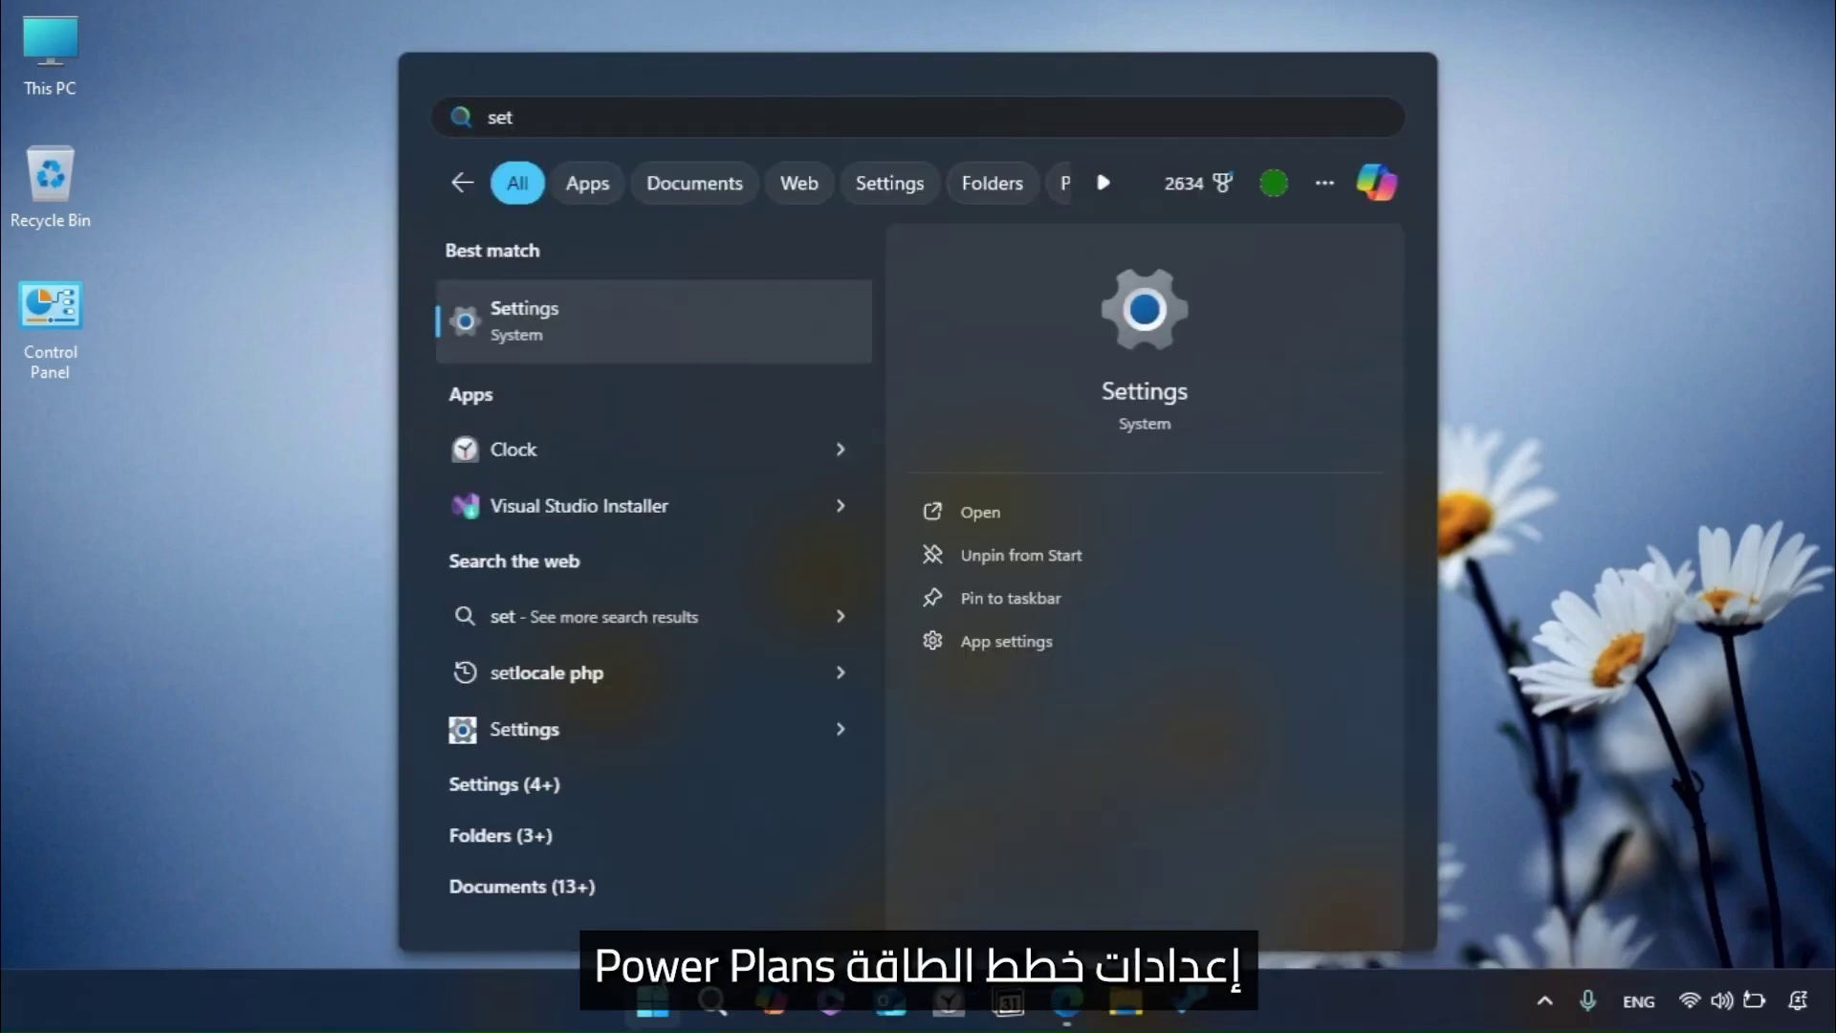
pyautogui.press('Return')
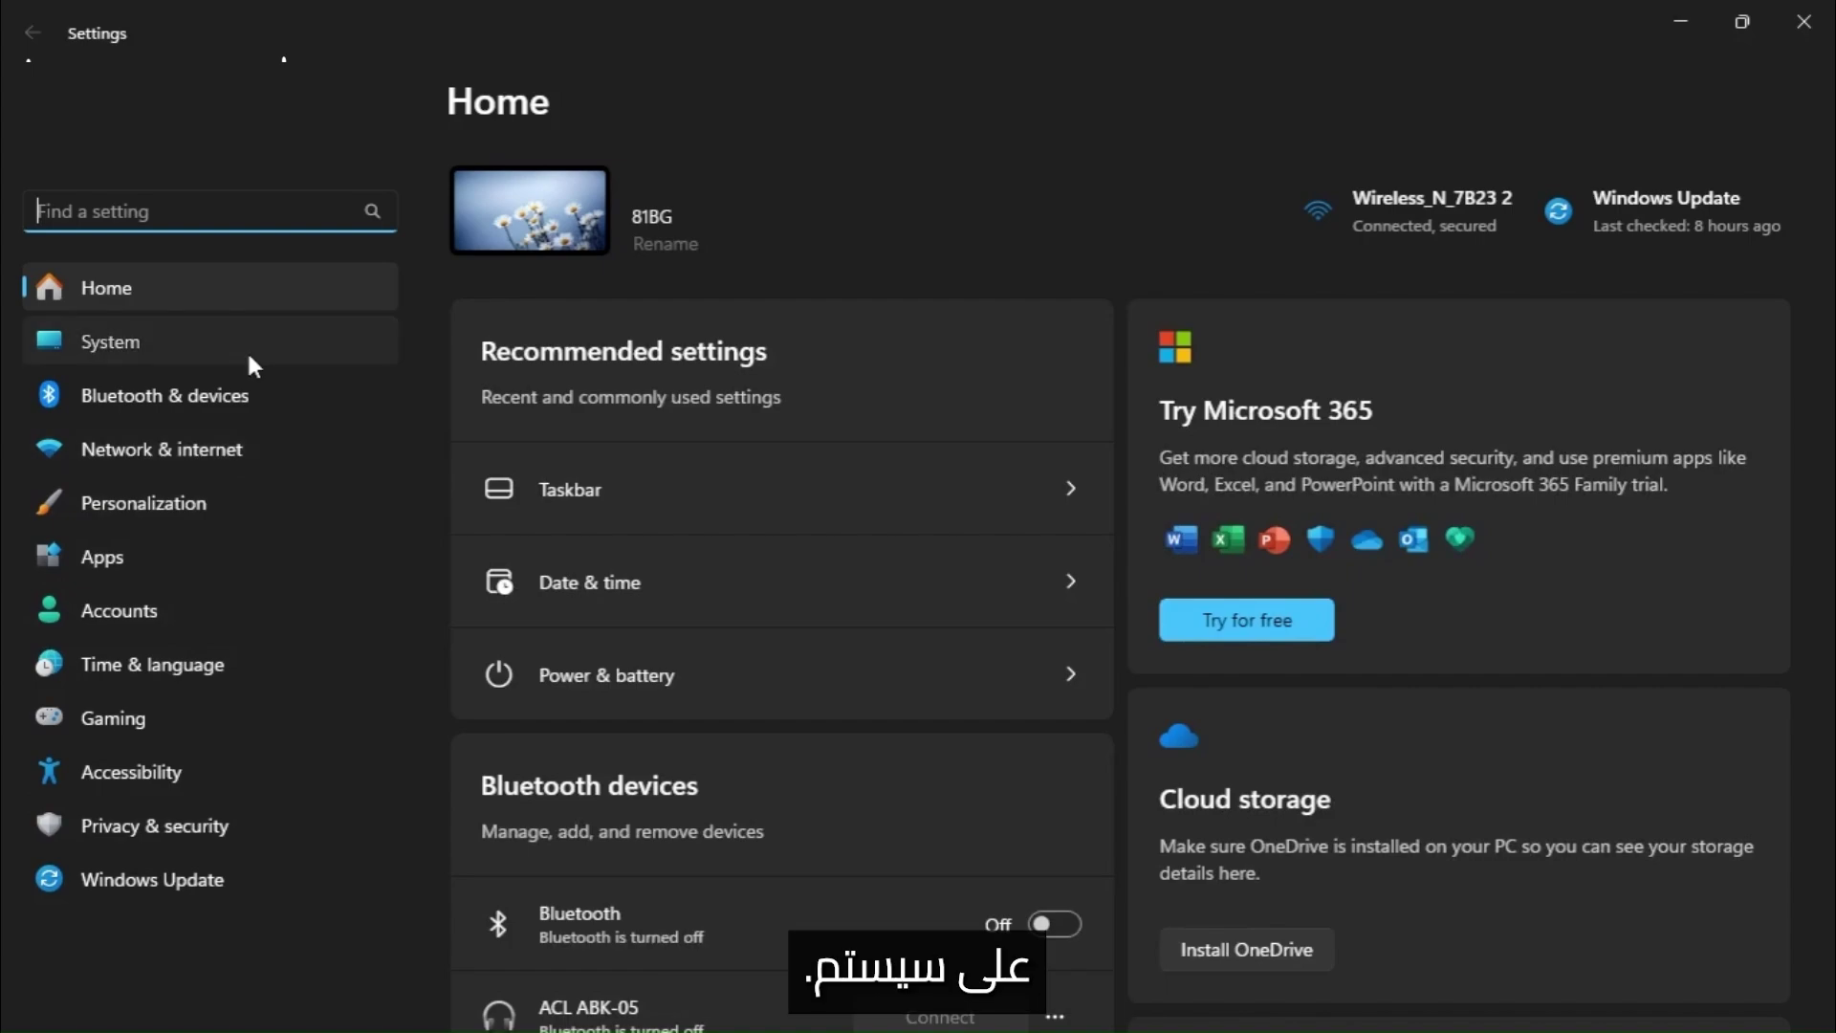
pyautogui.click(251, 359)
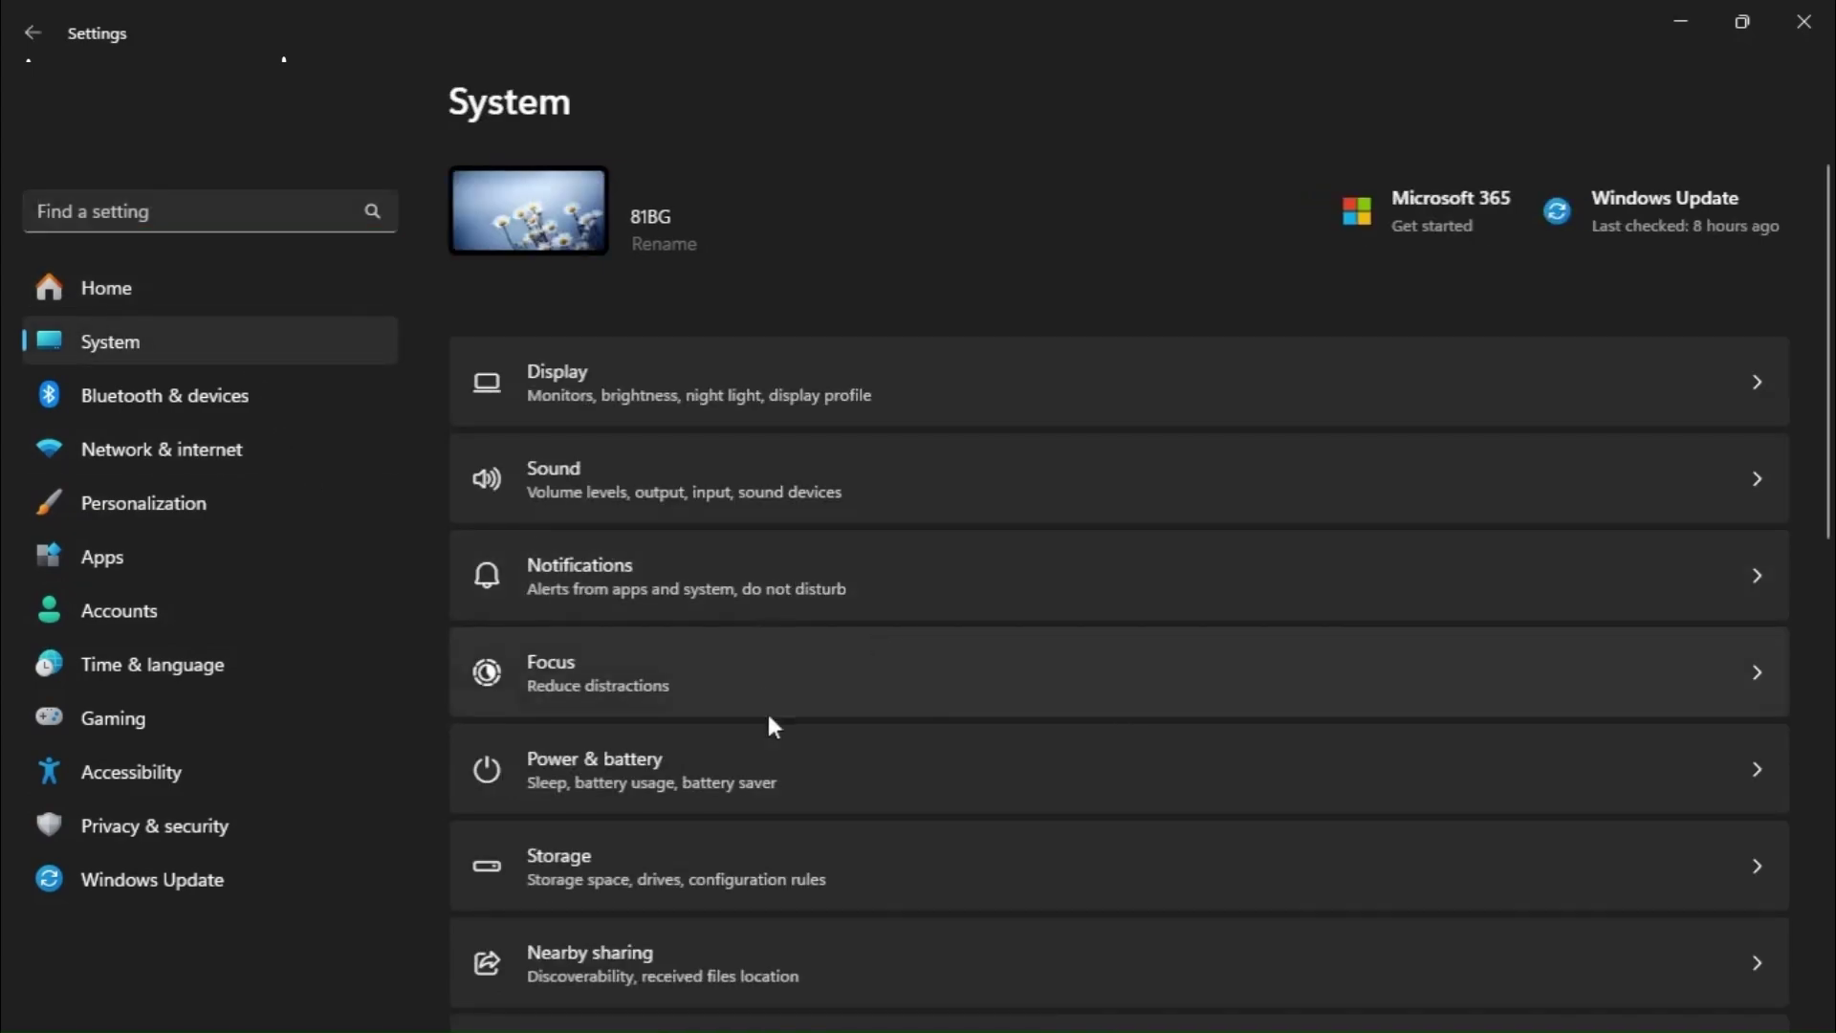
pyautogui.click(946, 773)
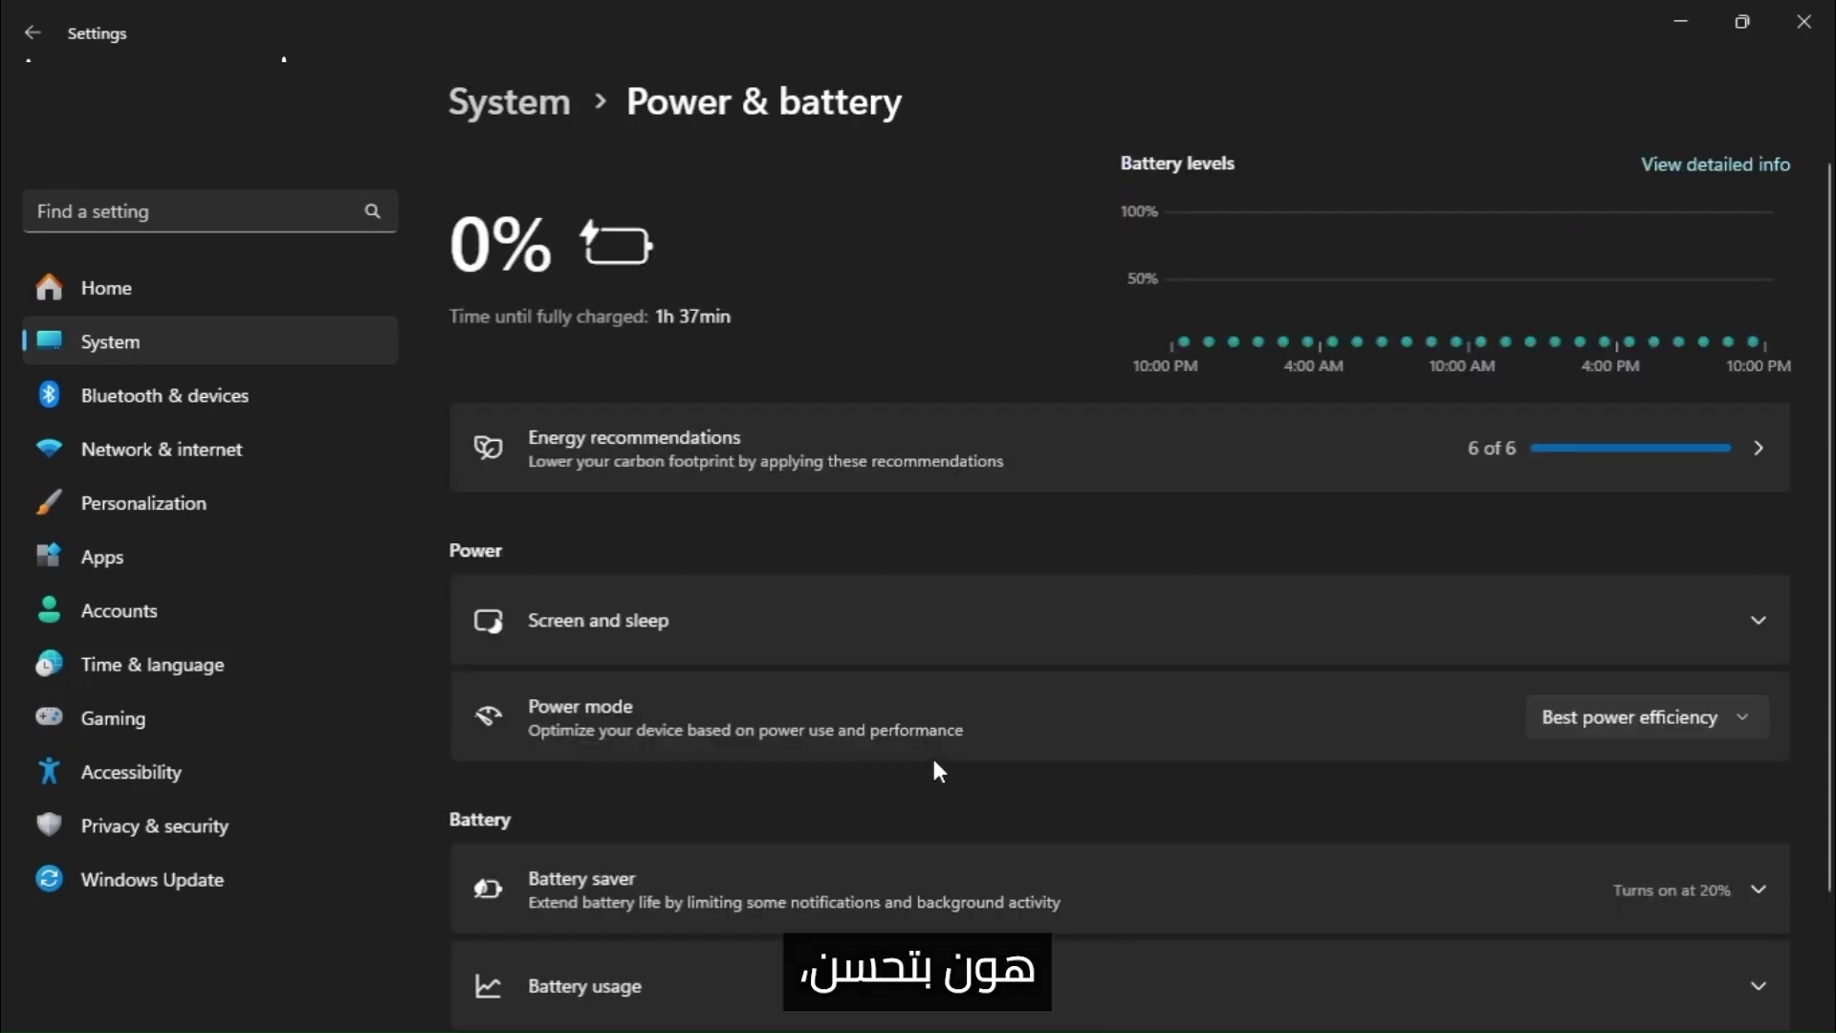
# Set the power mode to Best performance
pyautogui.scroll(-4, 1004, 562)
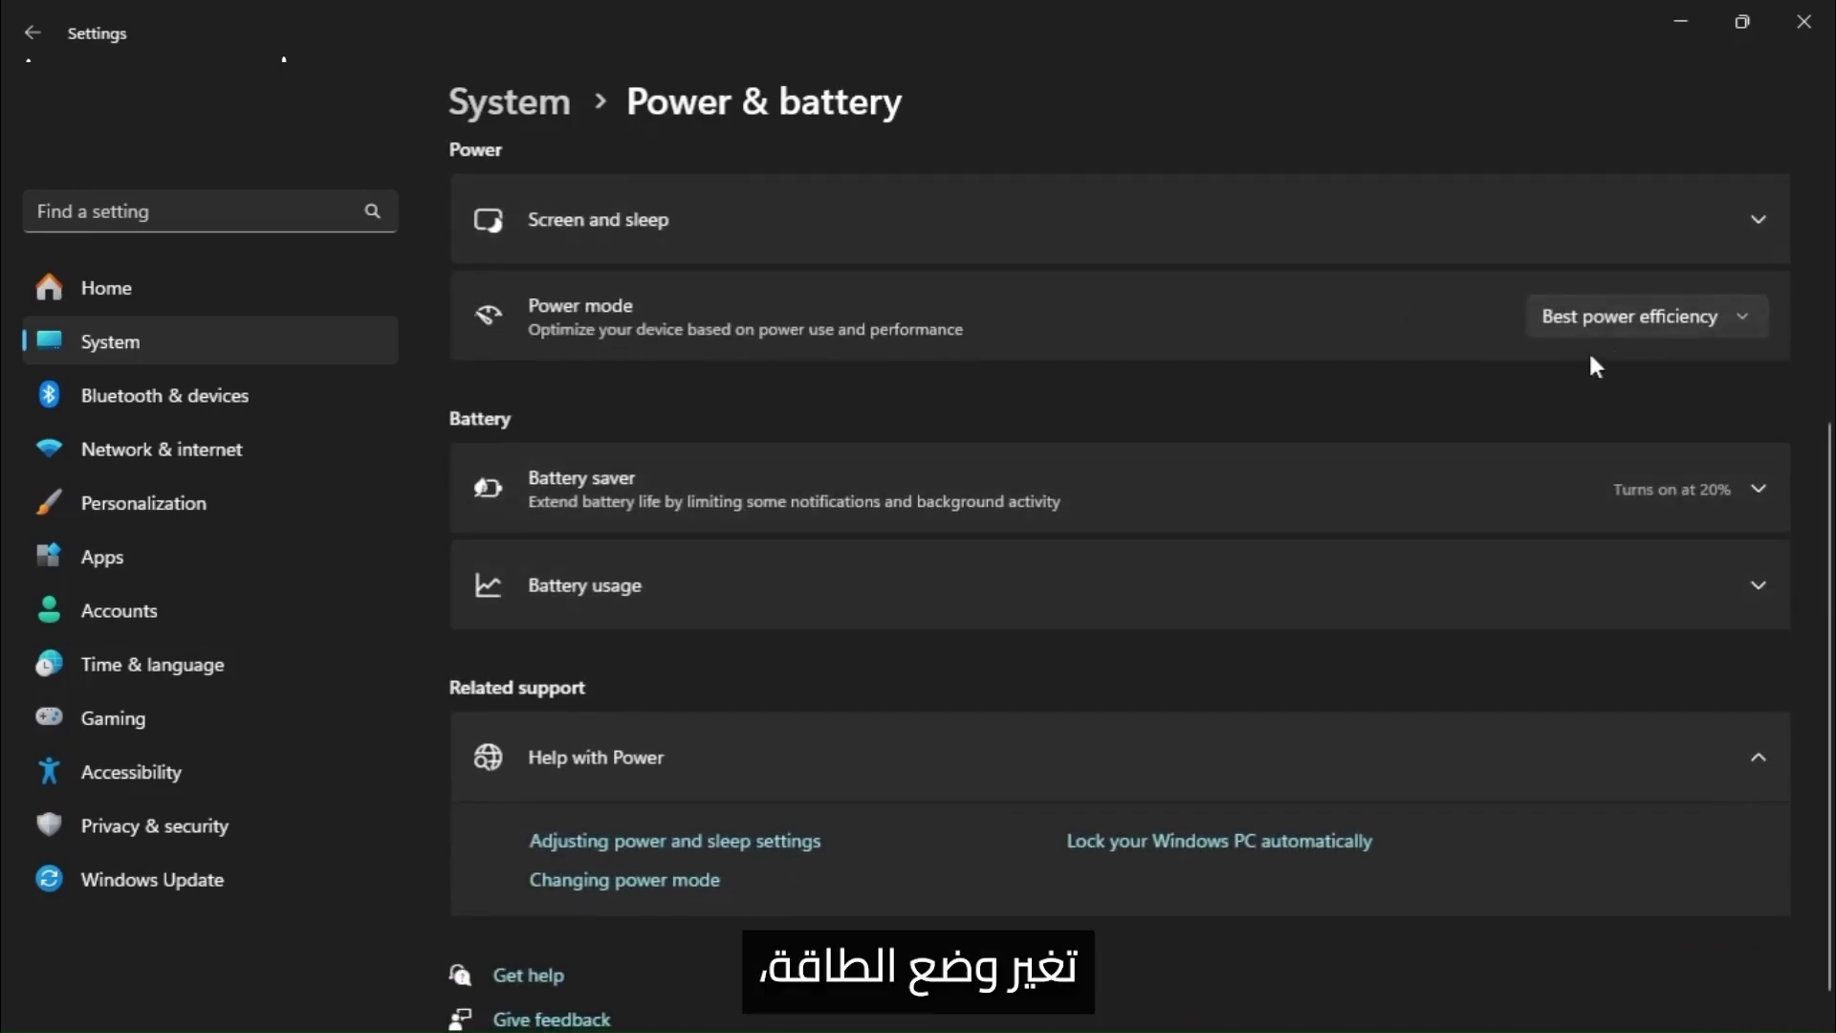
pyautogui.click(1619, 308)
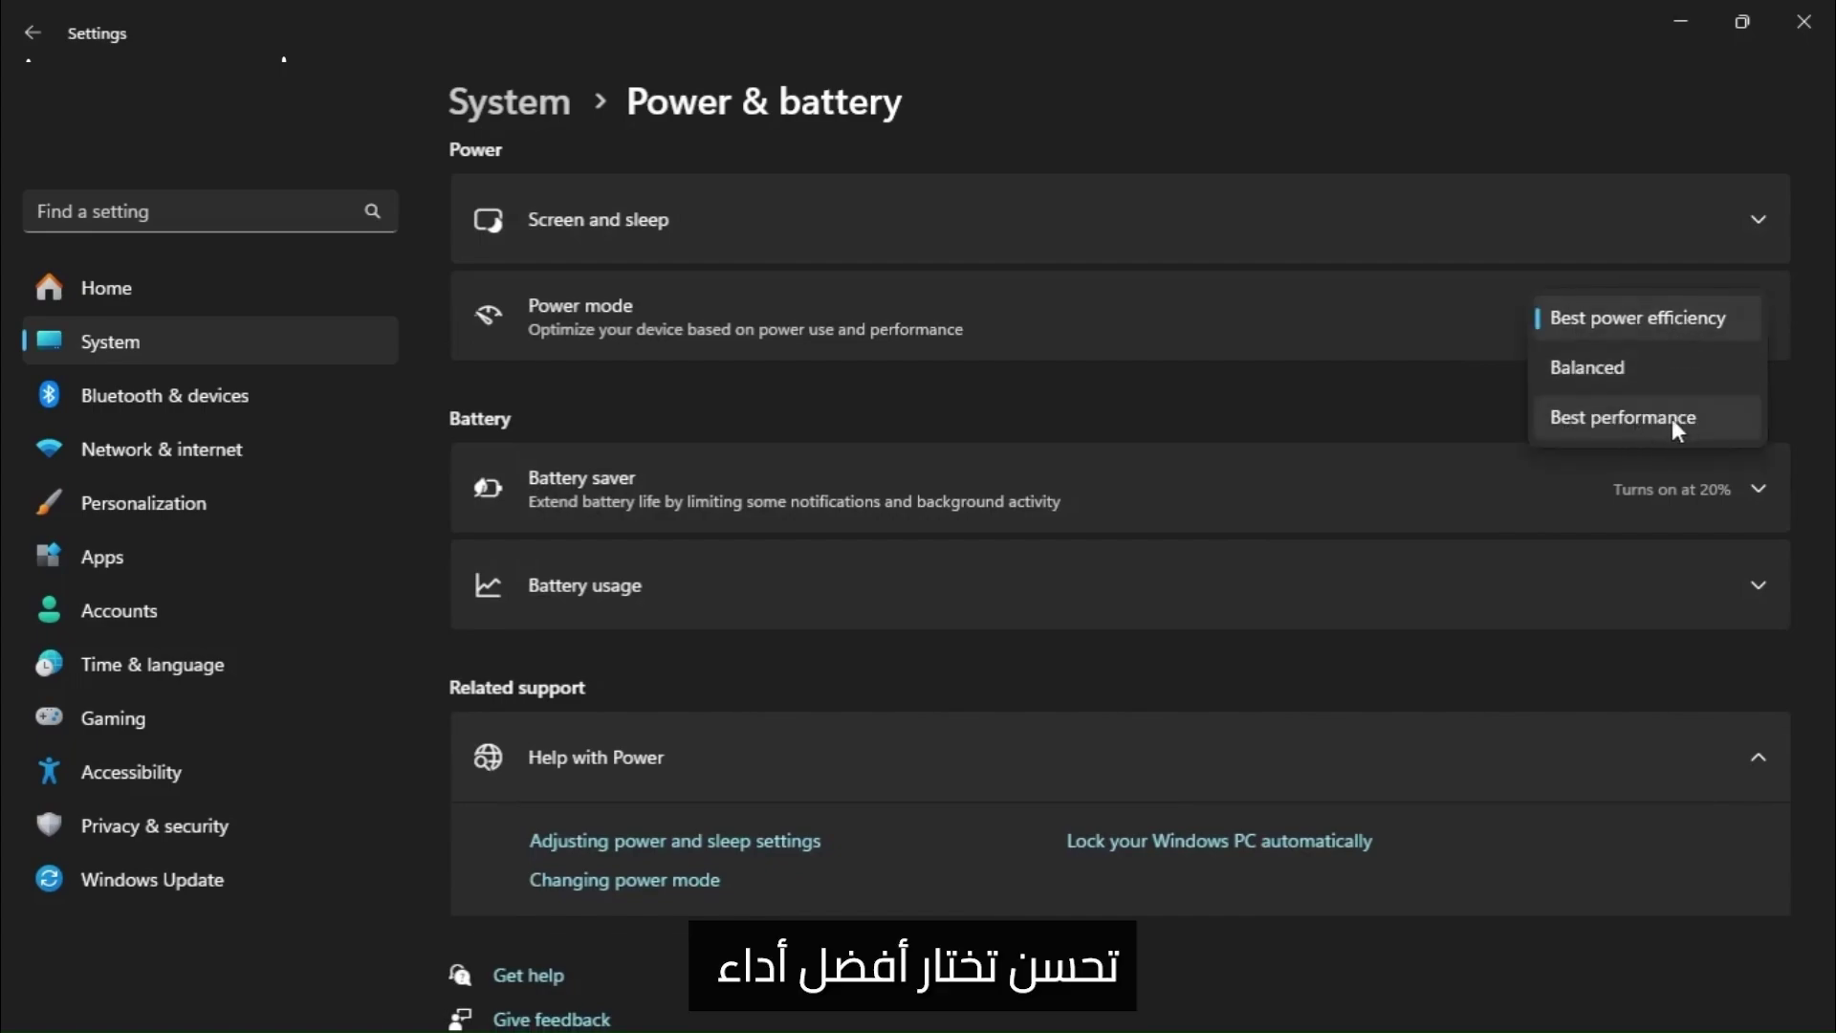
pyautogui.click(1671, 417)
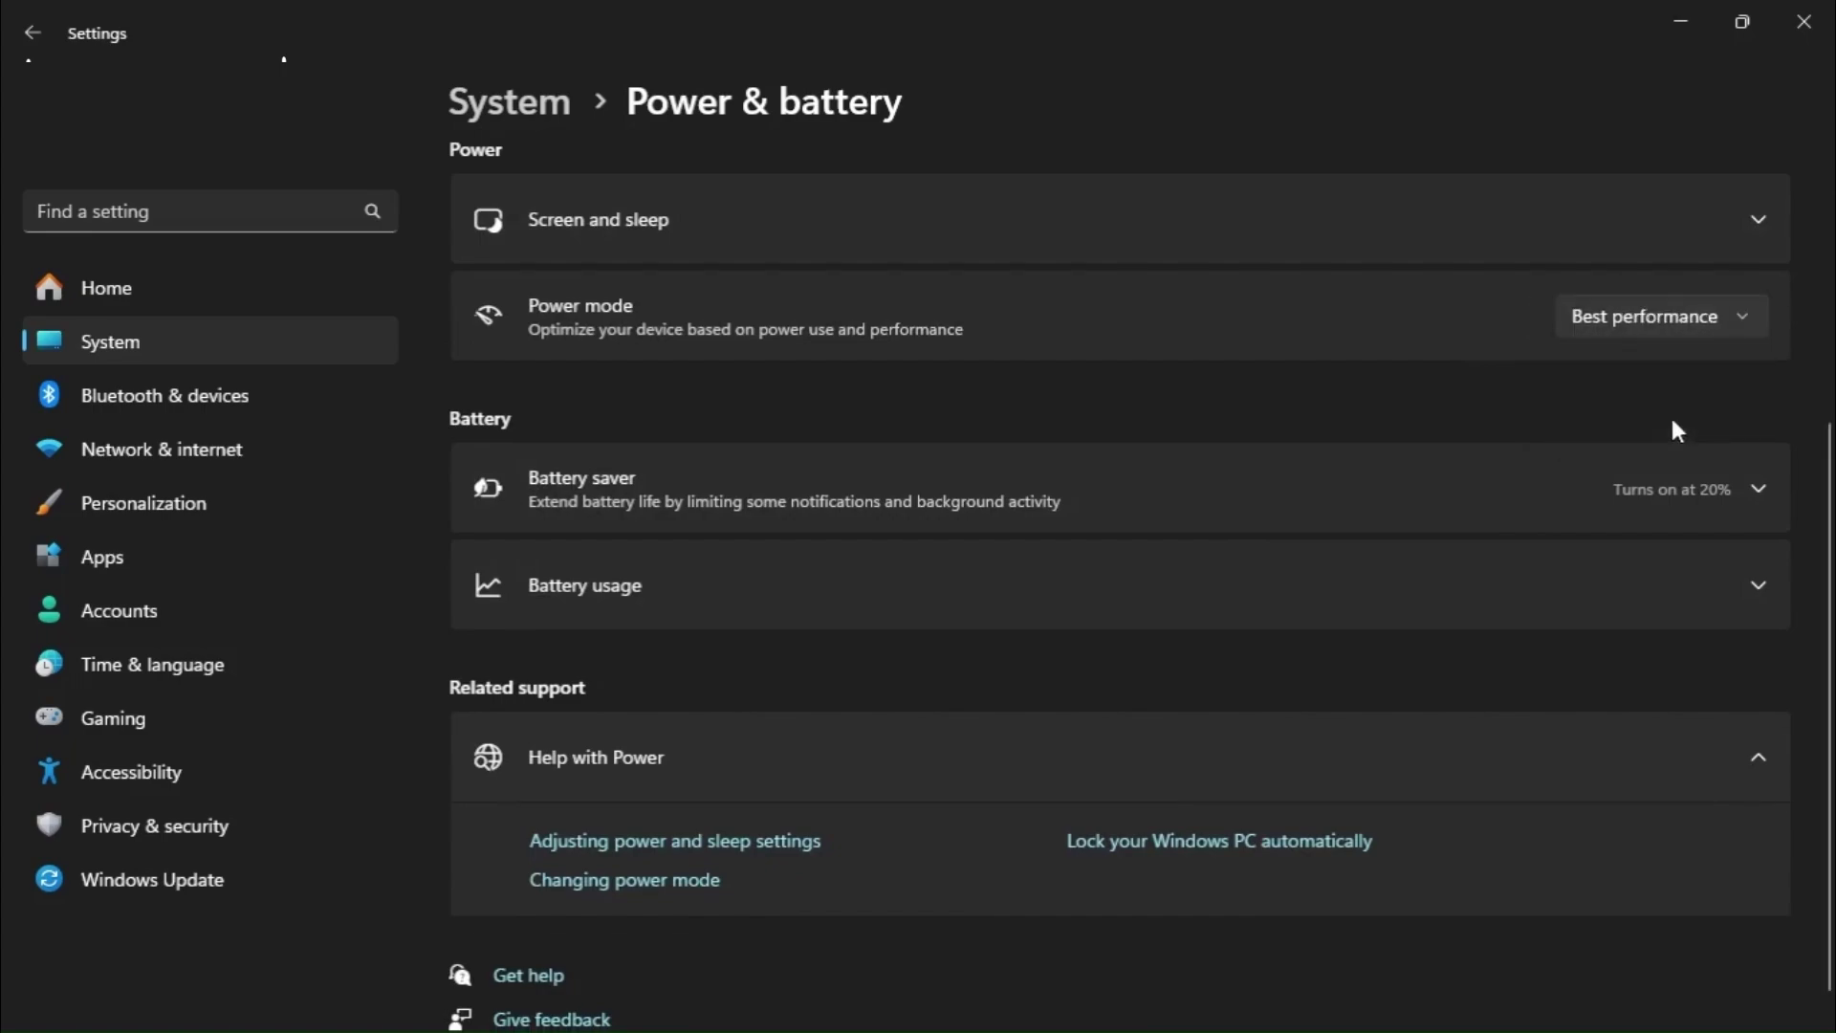
# Review the available power mode options without choosing another one
pyautogui.scroll(4, 1670, 415)
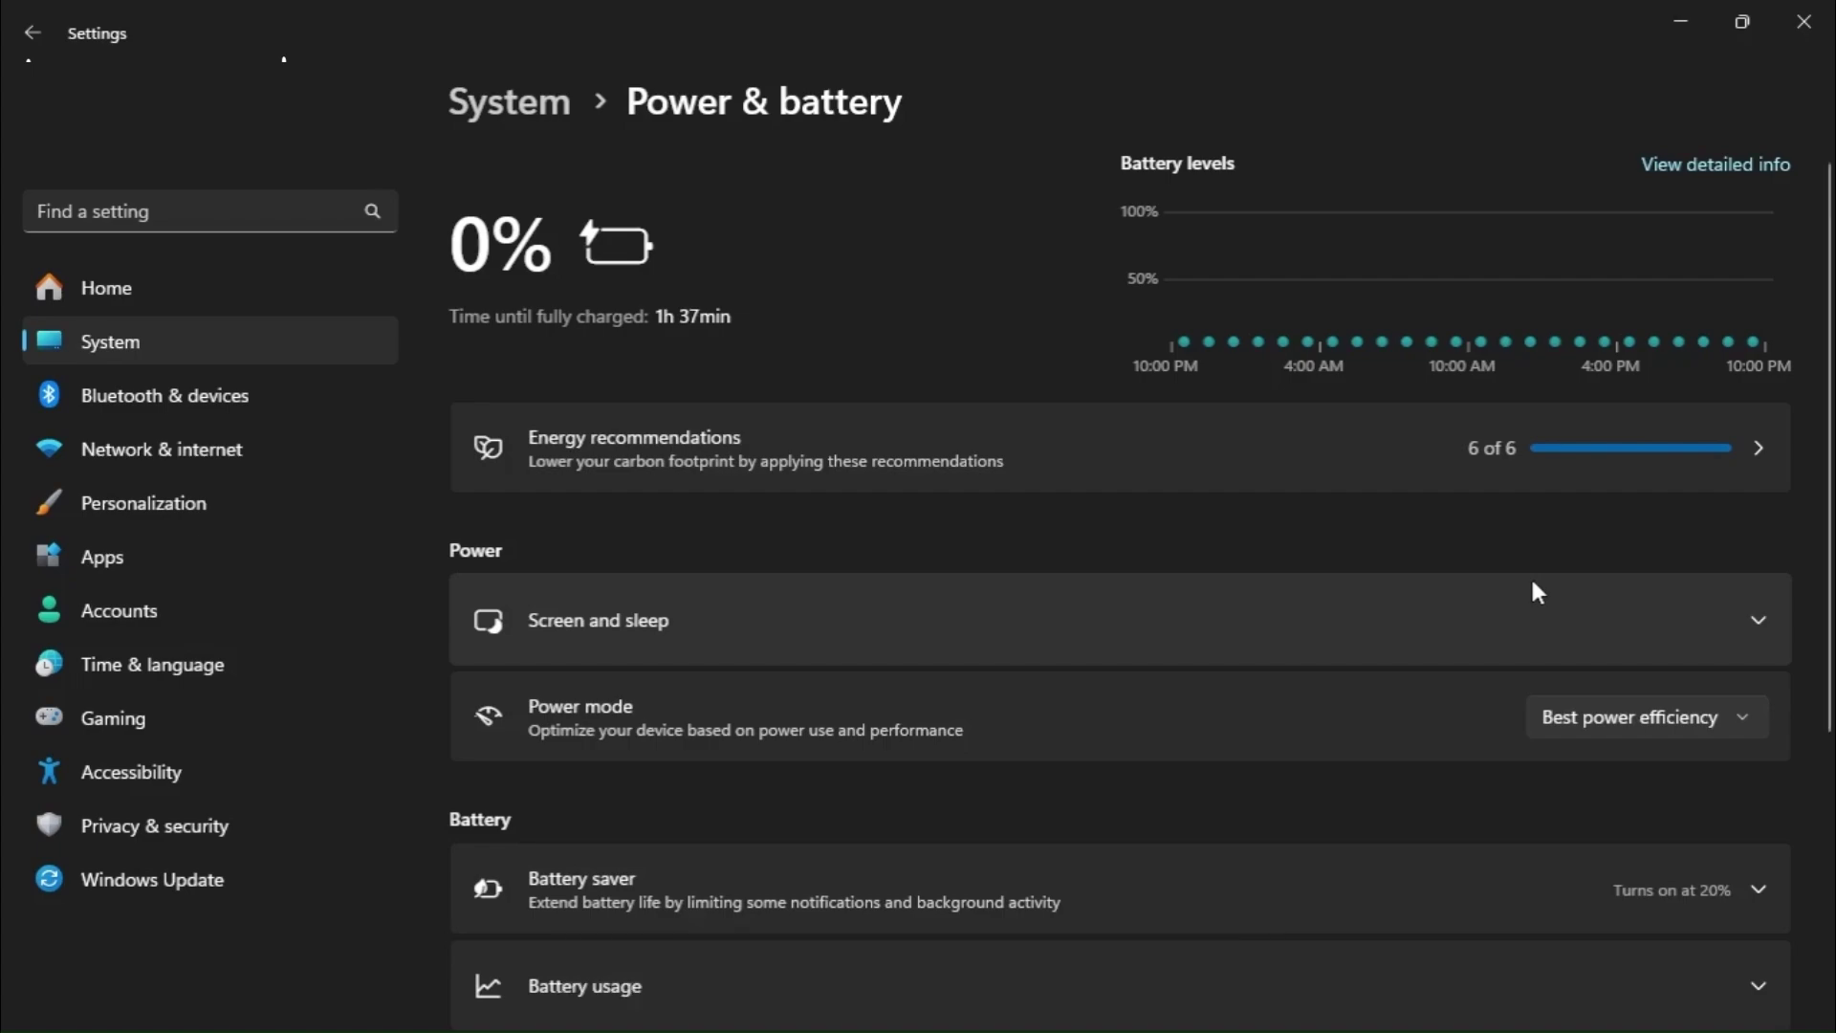
pyautogui.scroll(-3, 1532, 583)
pyautogui.click(1616, 450)
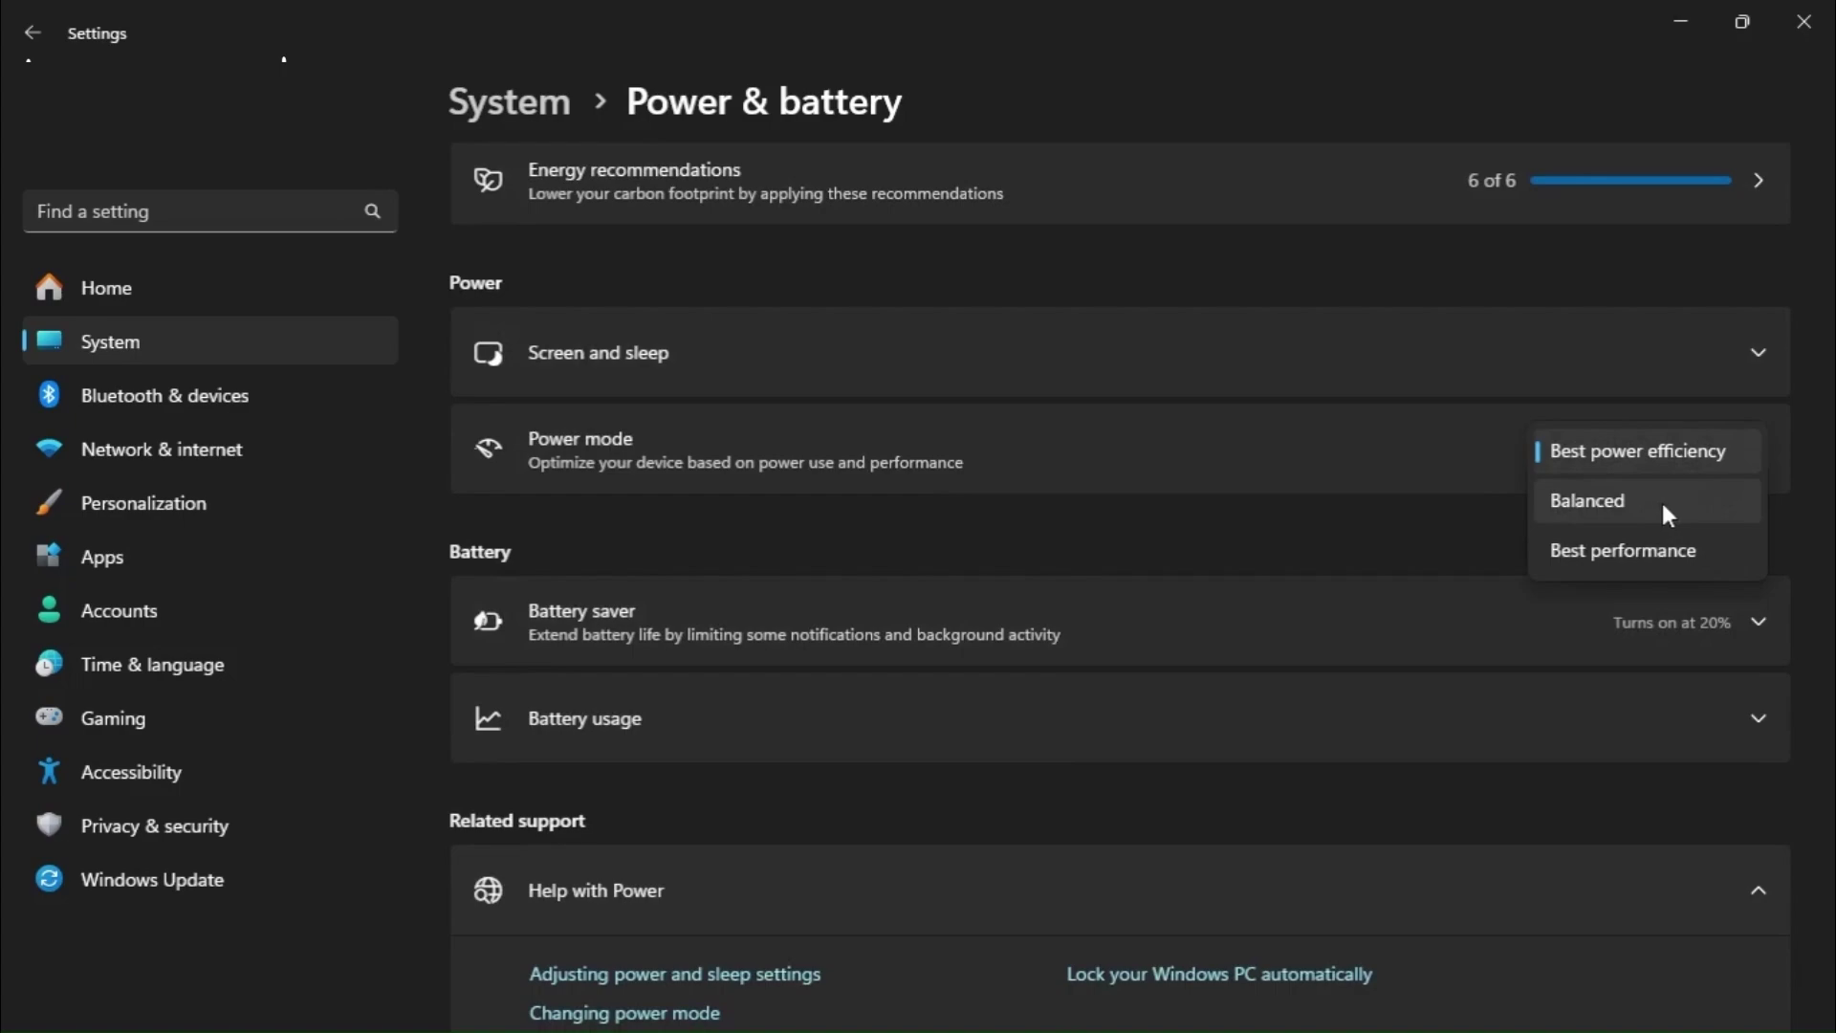
pyautogui.click(1269, 549)
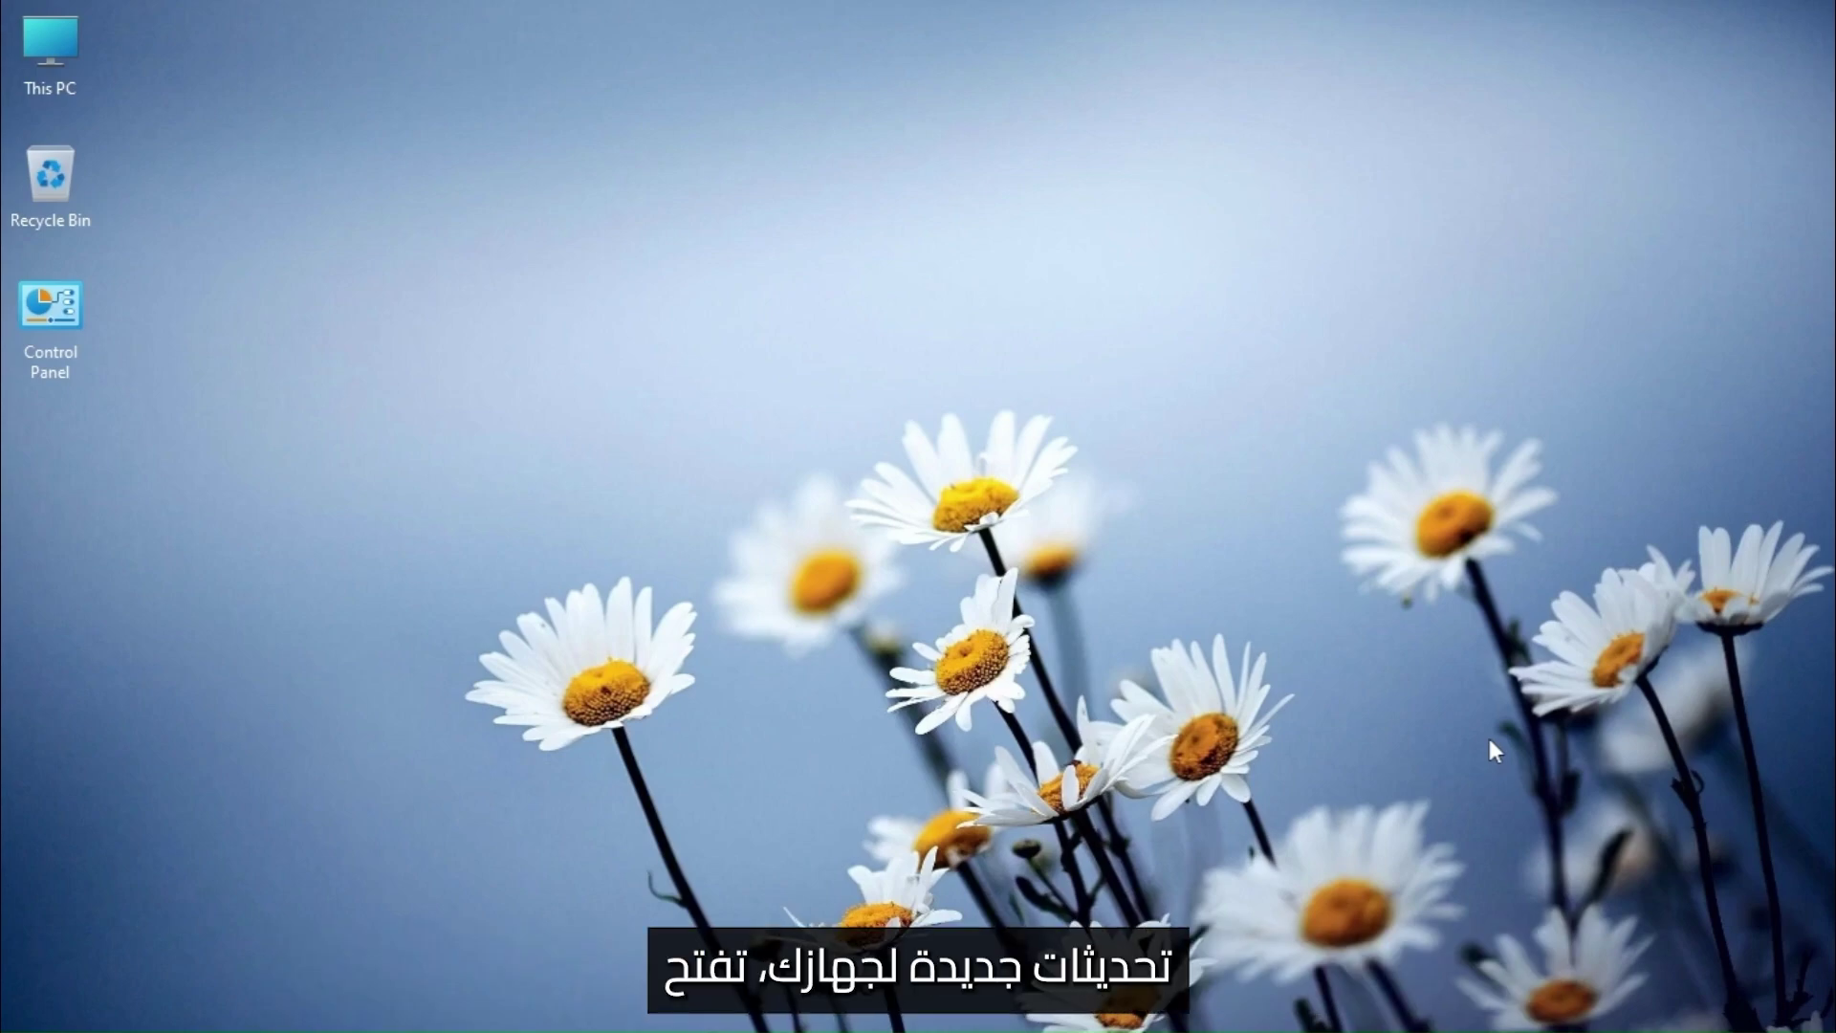
# Search Windows for "settings", open Settings and go to the Windows Update page
pyautogui.press('super')
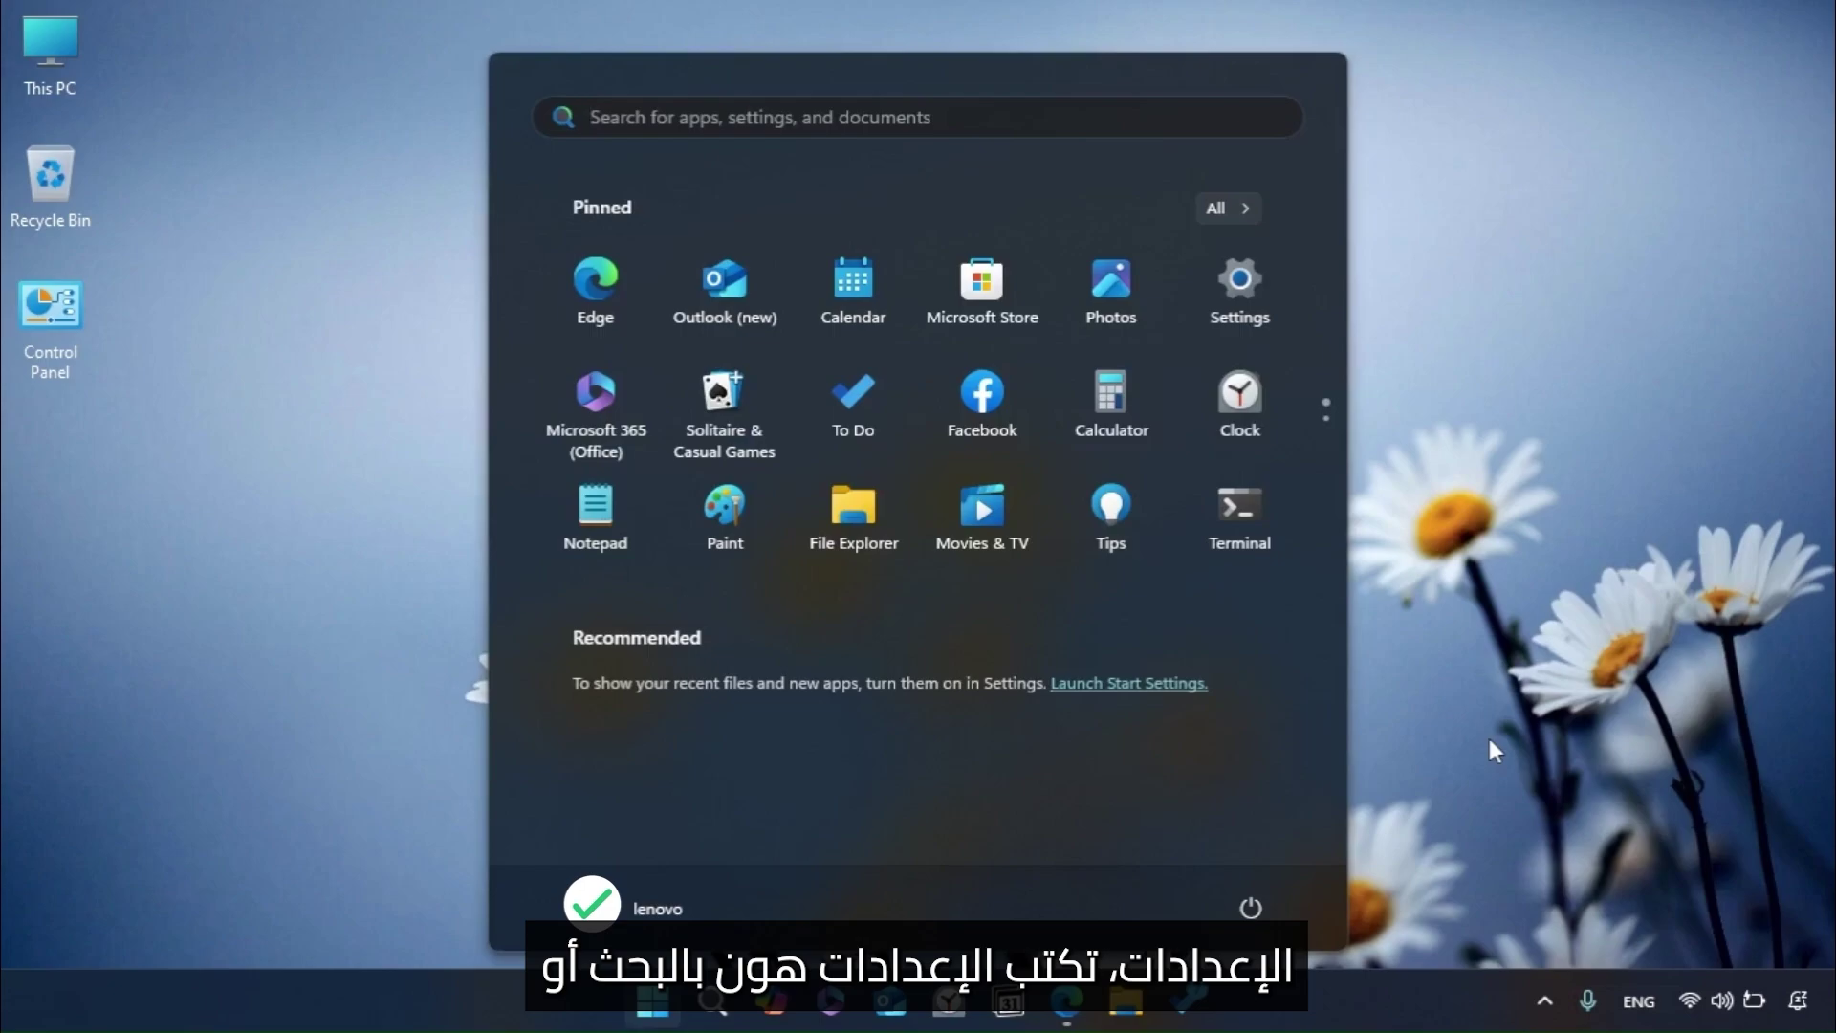
pyautogui.write('settings')
pyautogui.press('Return')
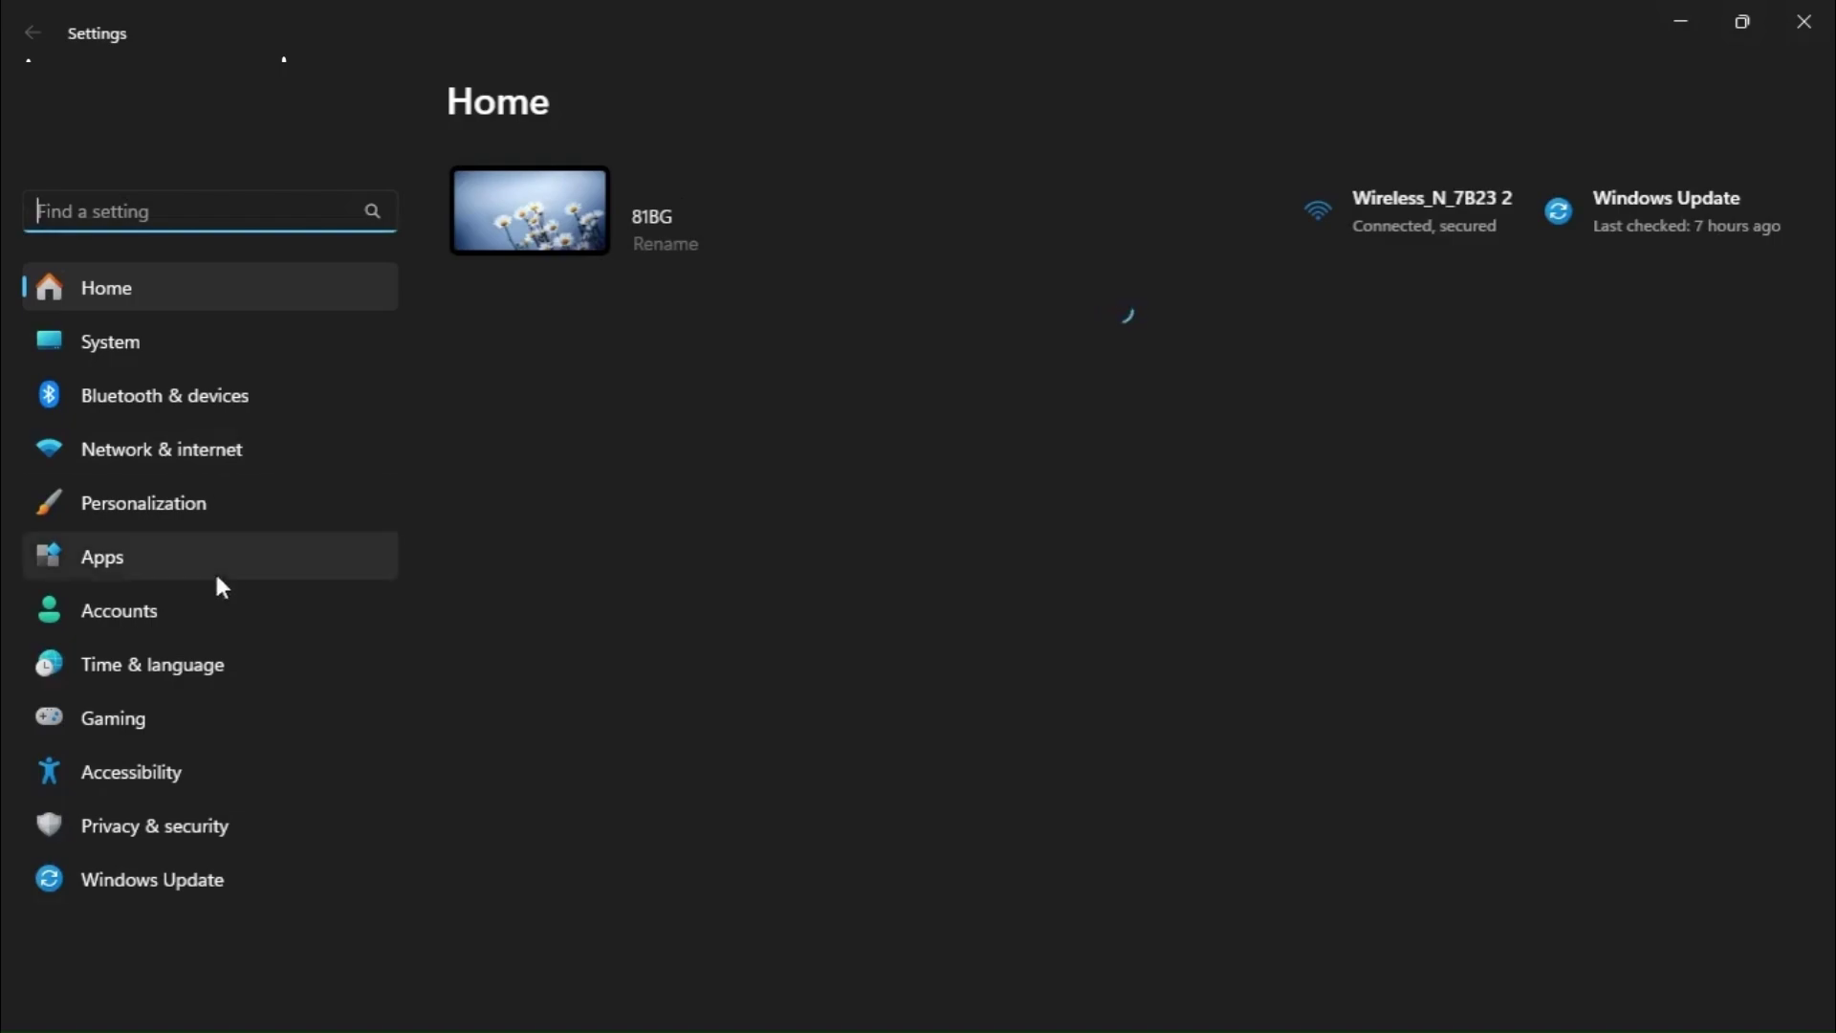
pyautogui.click(232, 881)
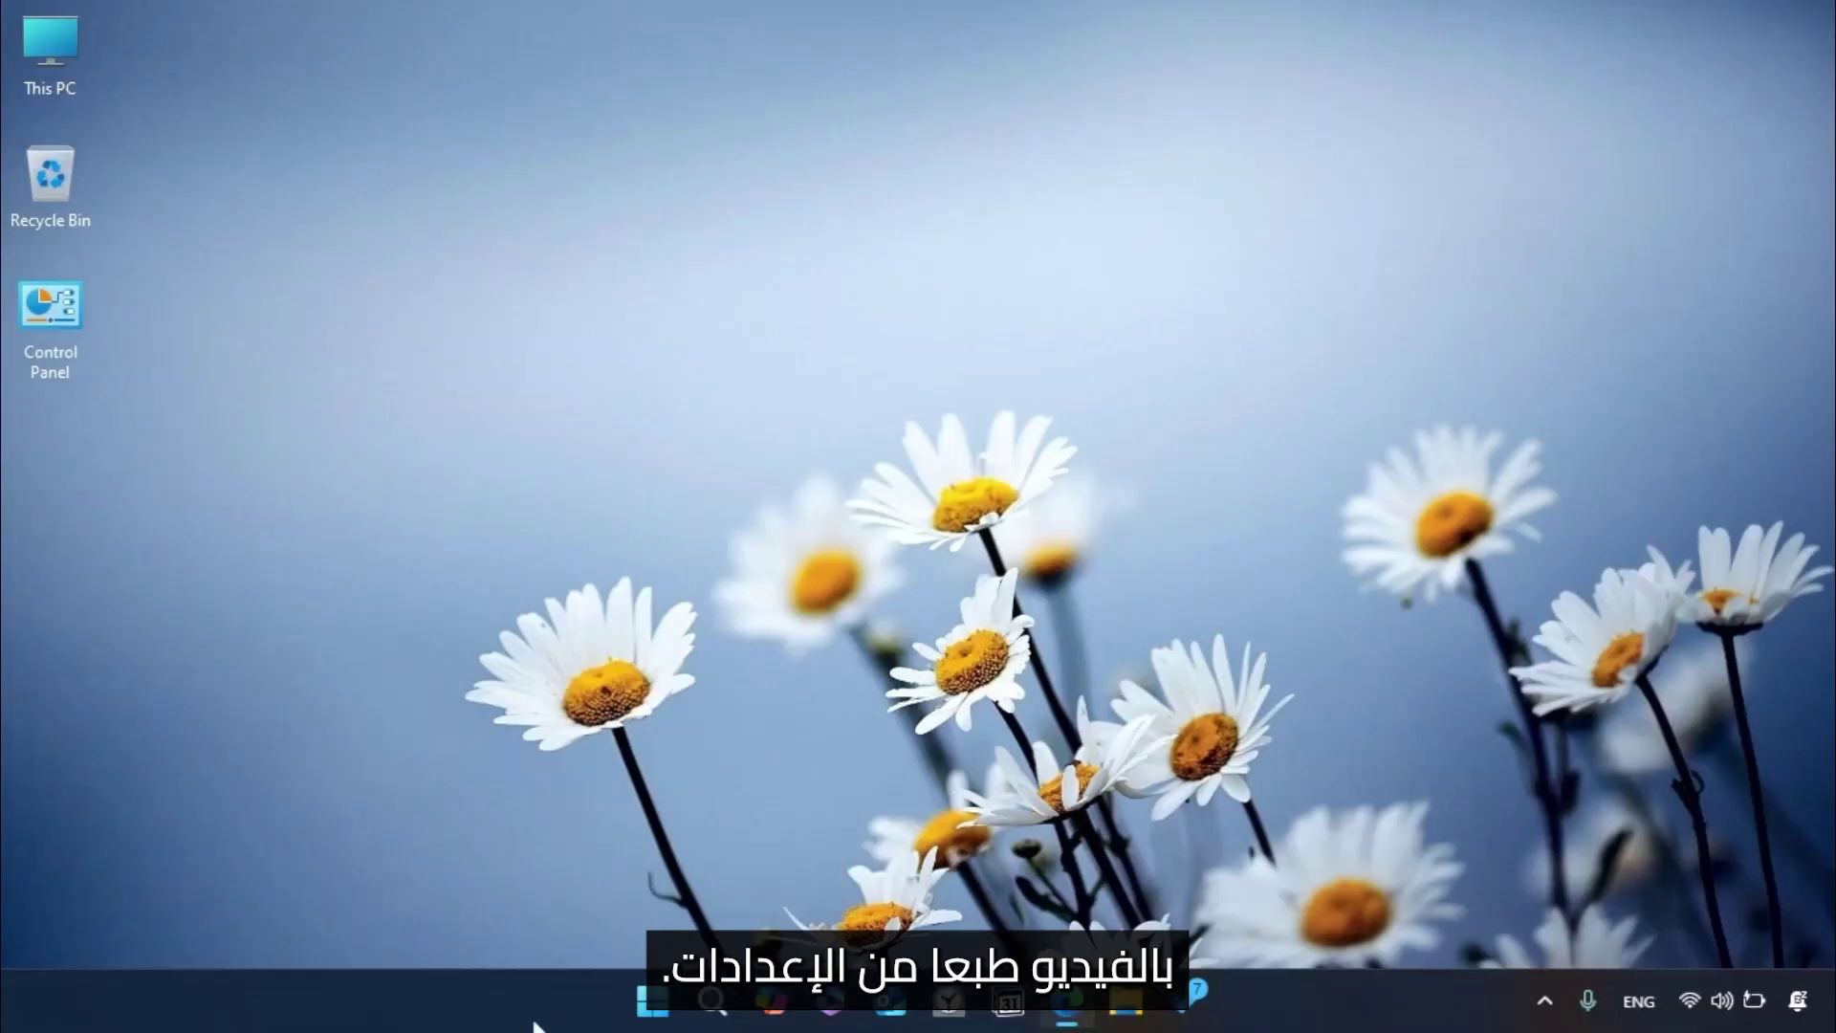
# Open Settings from the desktop and go to Temporary files in the system's Storage settings
pyautogui.rightClick(654, 1002)
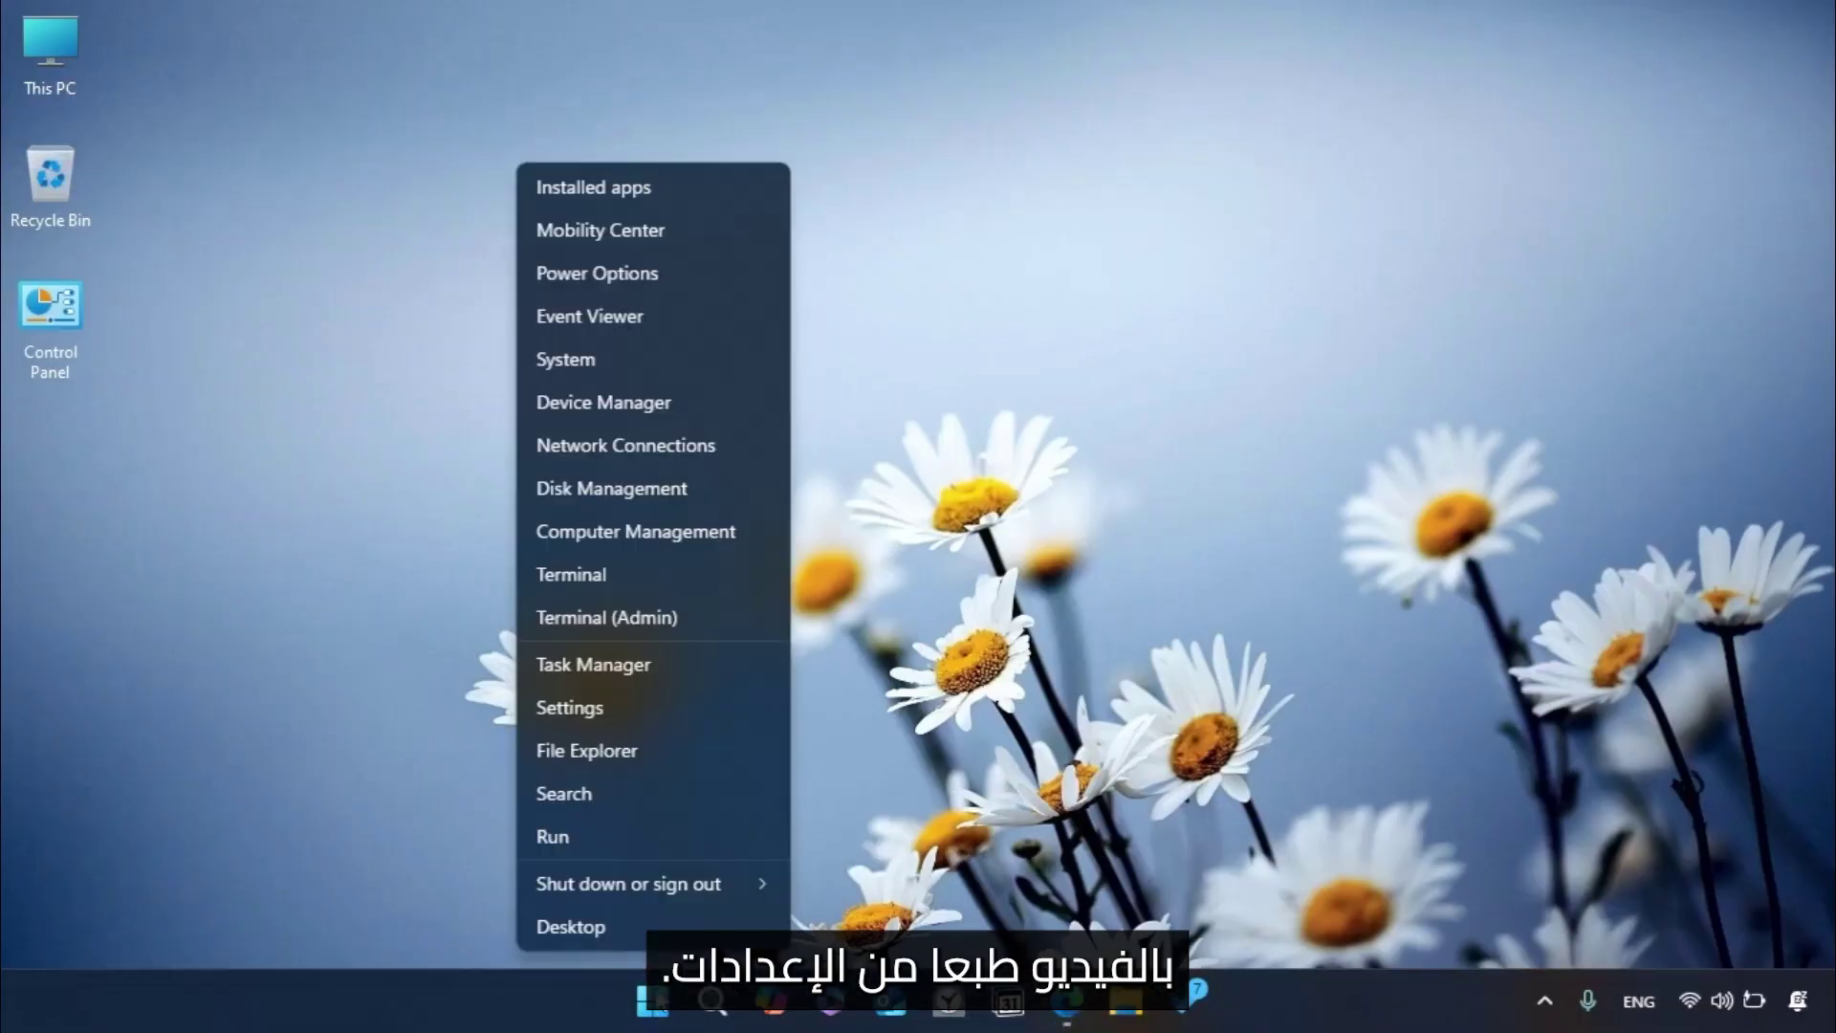
pyautogui.click(663, 705)
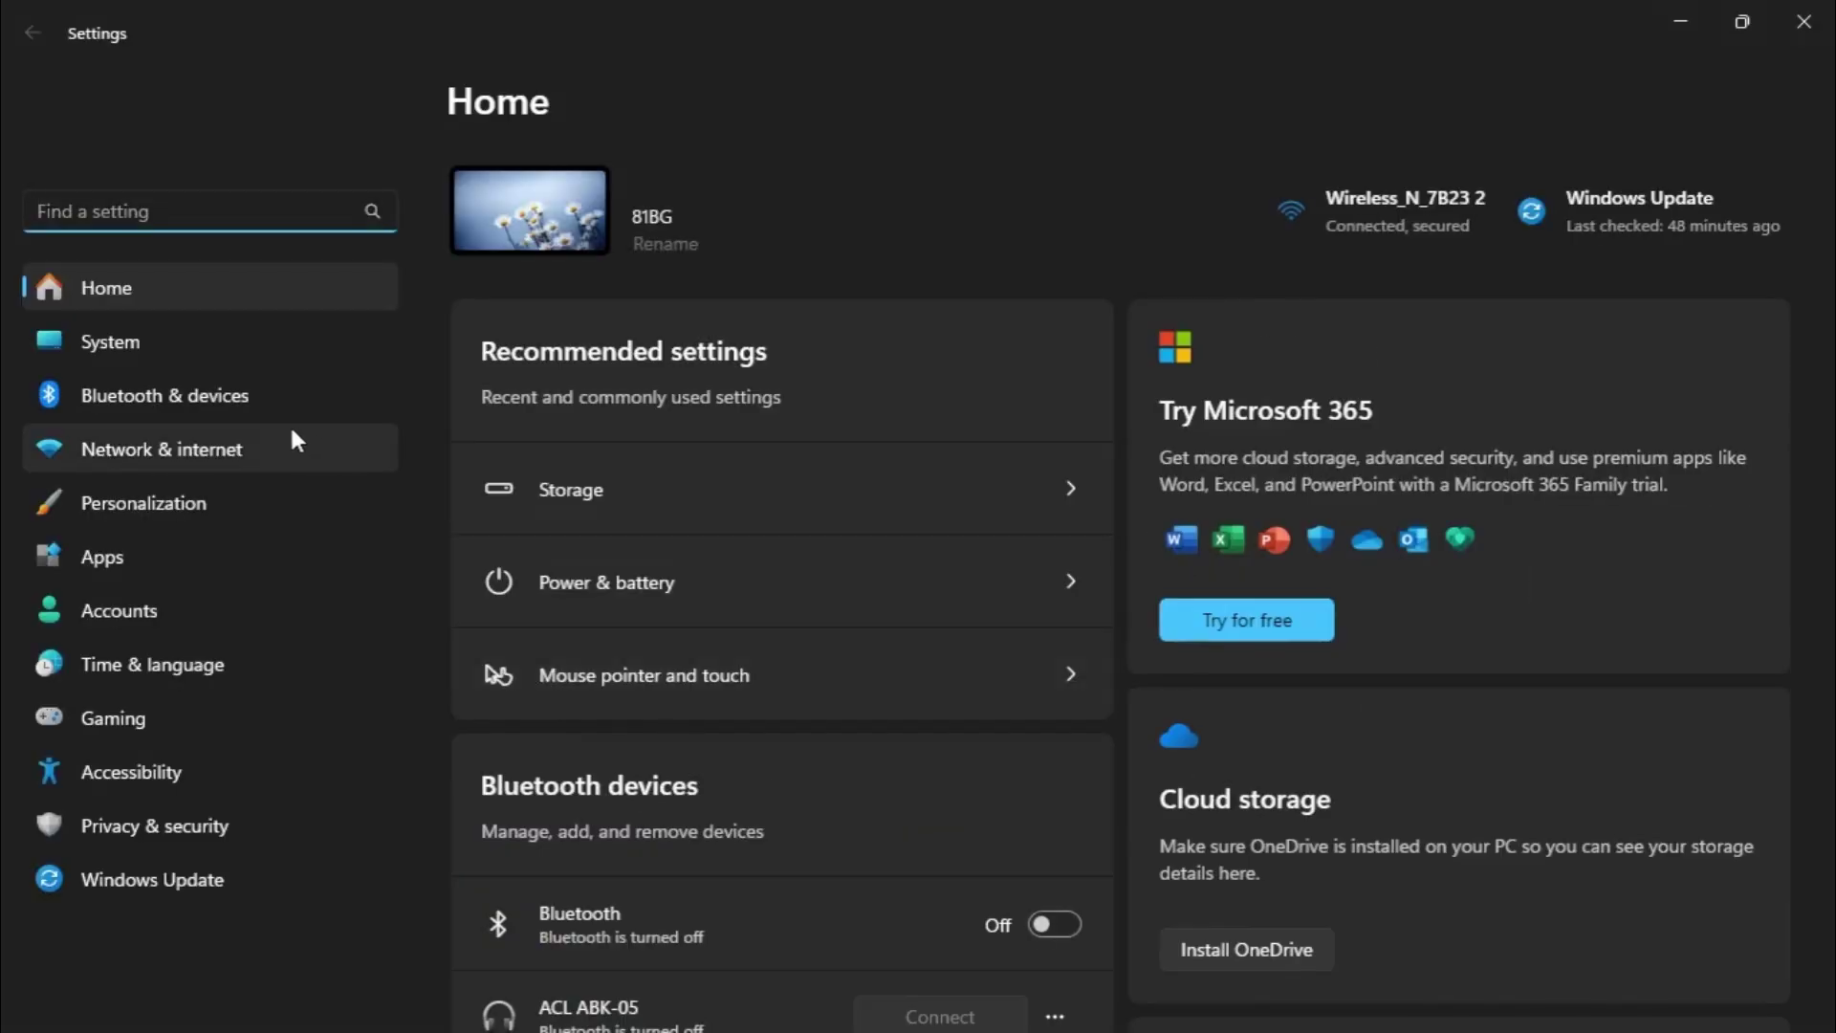
pyautogui.click(203, 341)
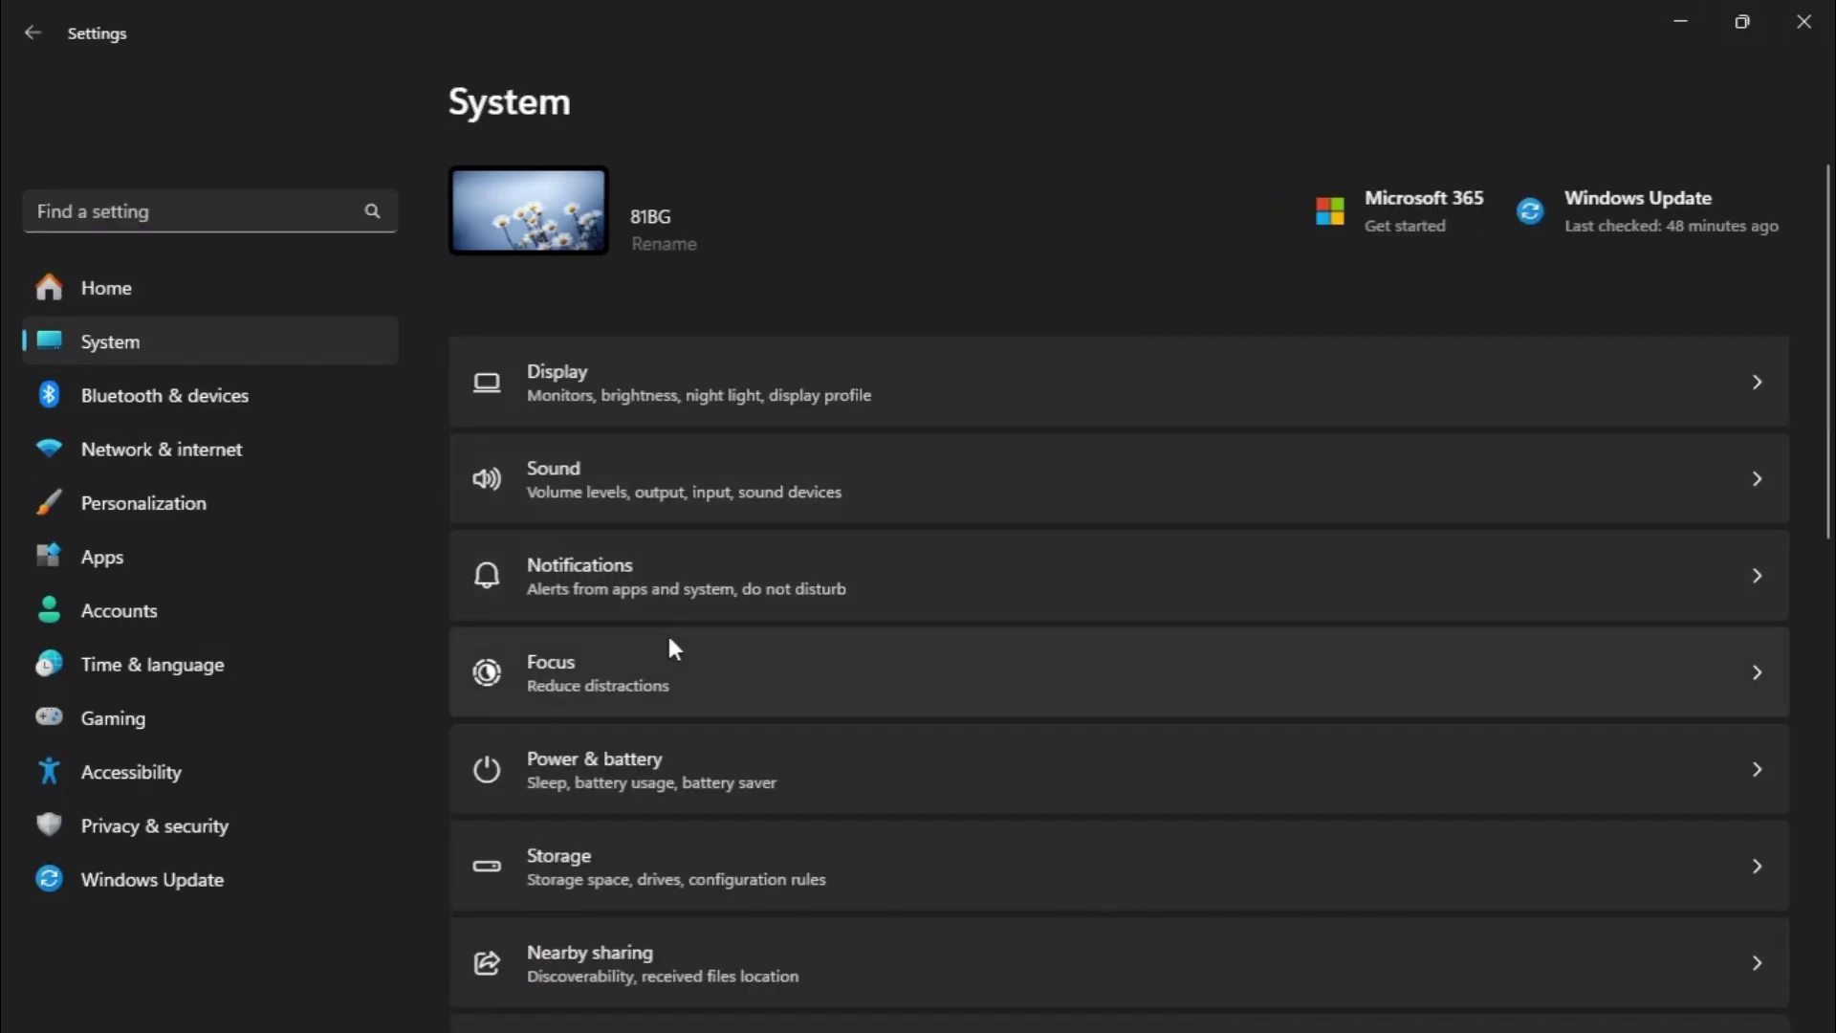
pyautogui.click(890, 864)
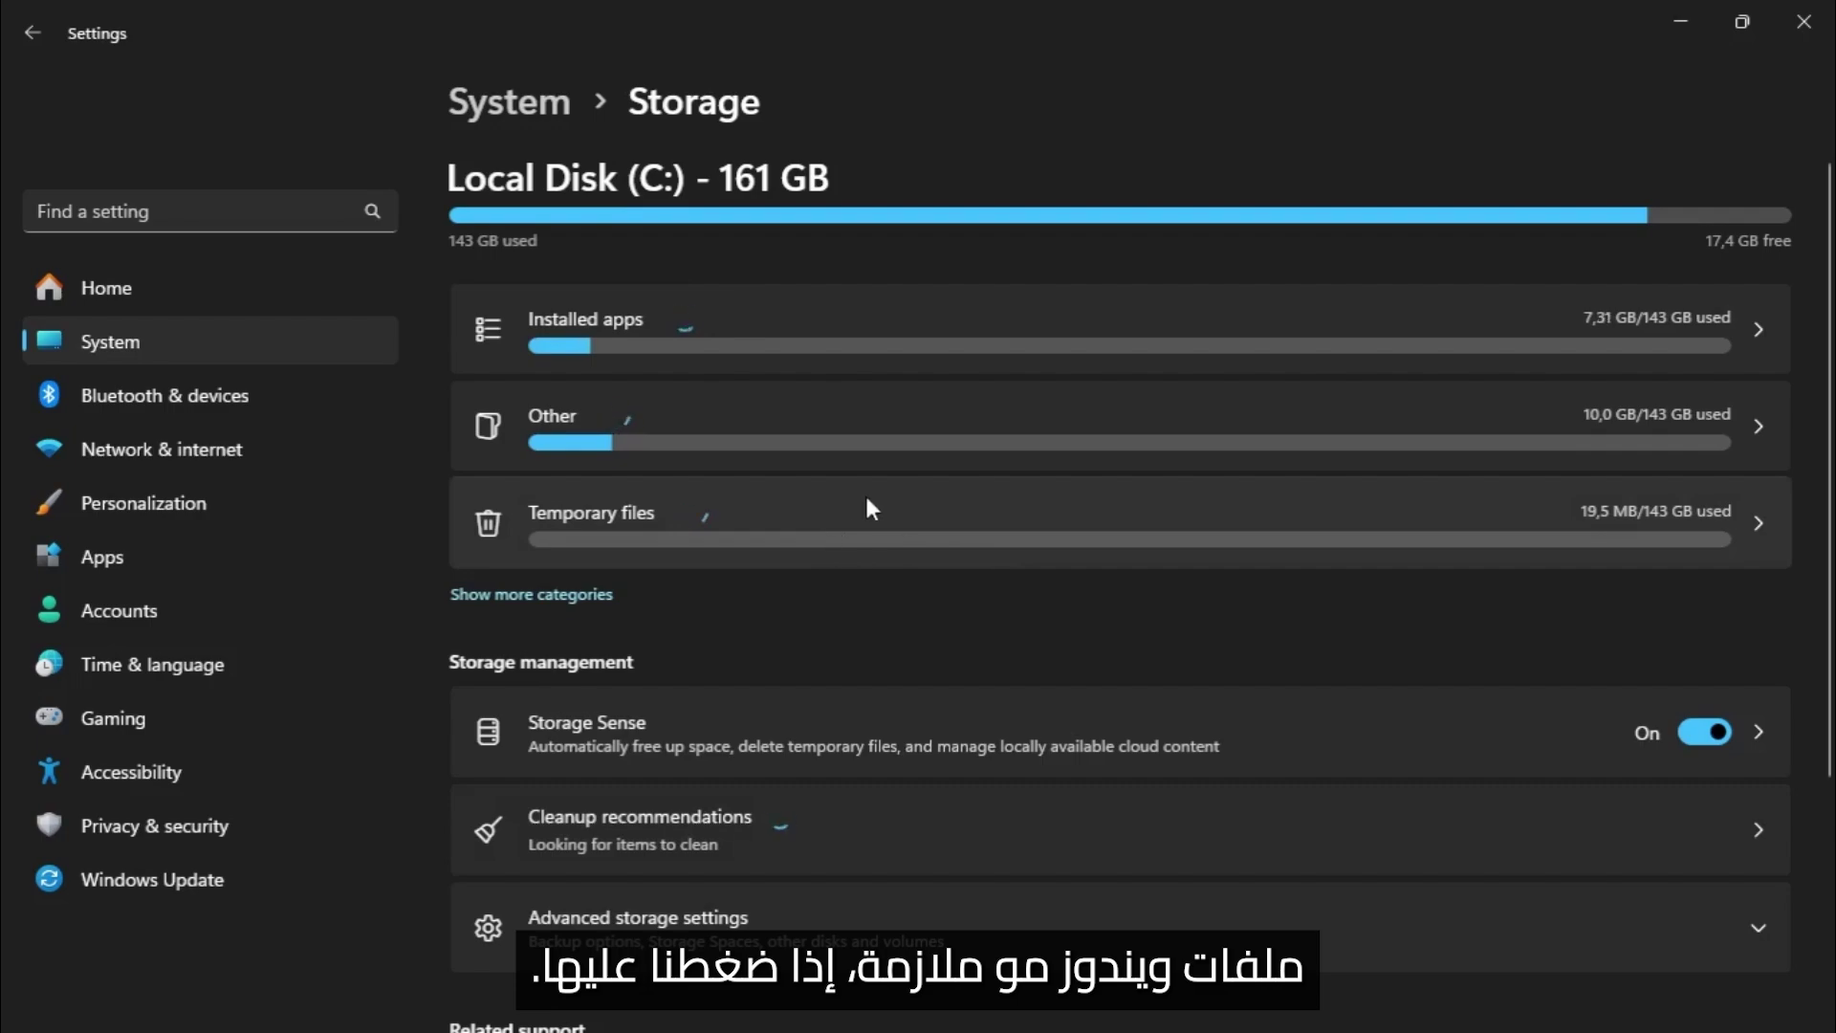
pyautogui.click(881, 510)
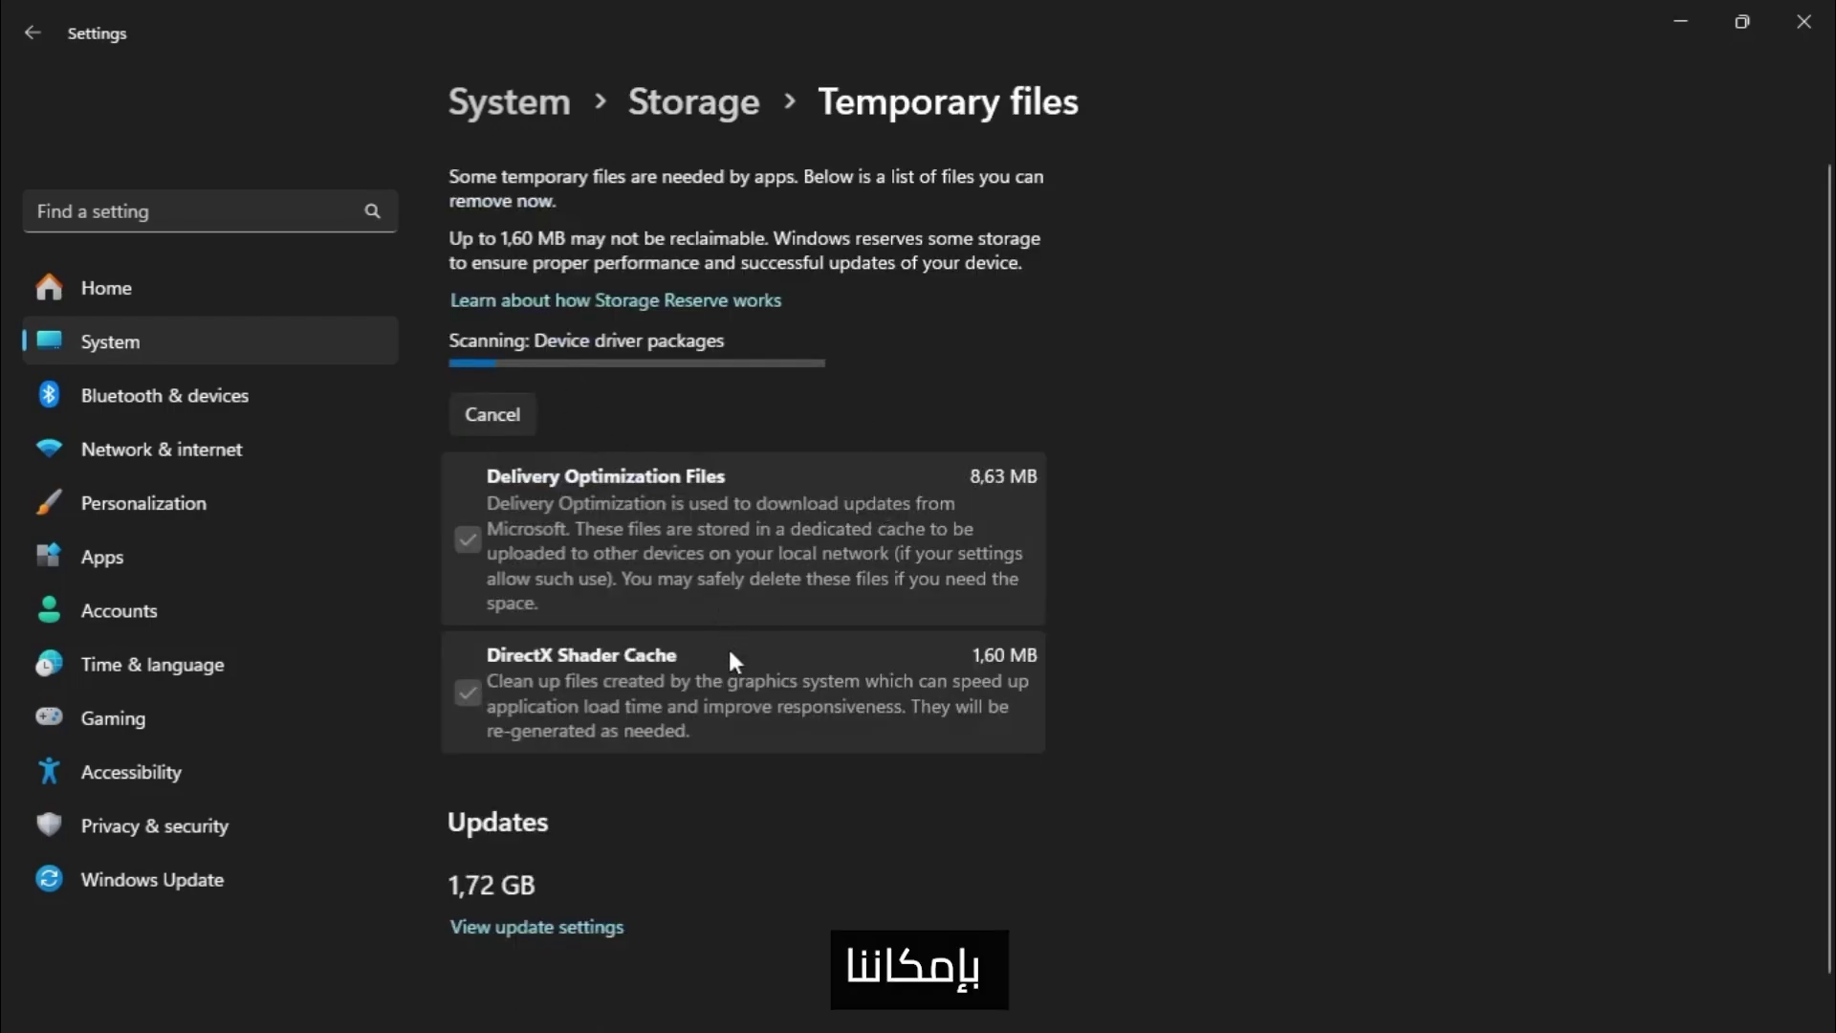
# Permanently remove the selected temporary files, including Temporary Windows installation files but leaving Downloads out
pyautogui.click(468, 503)
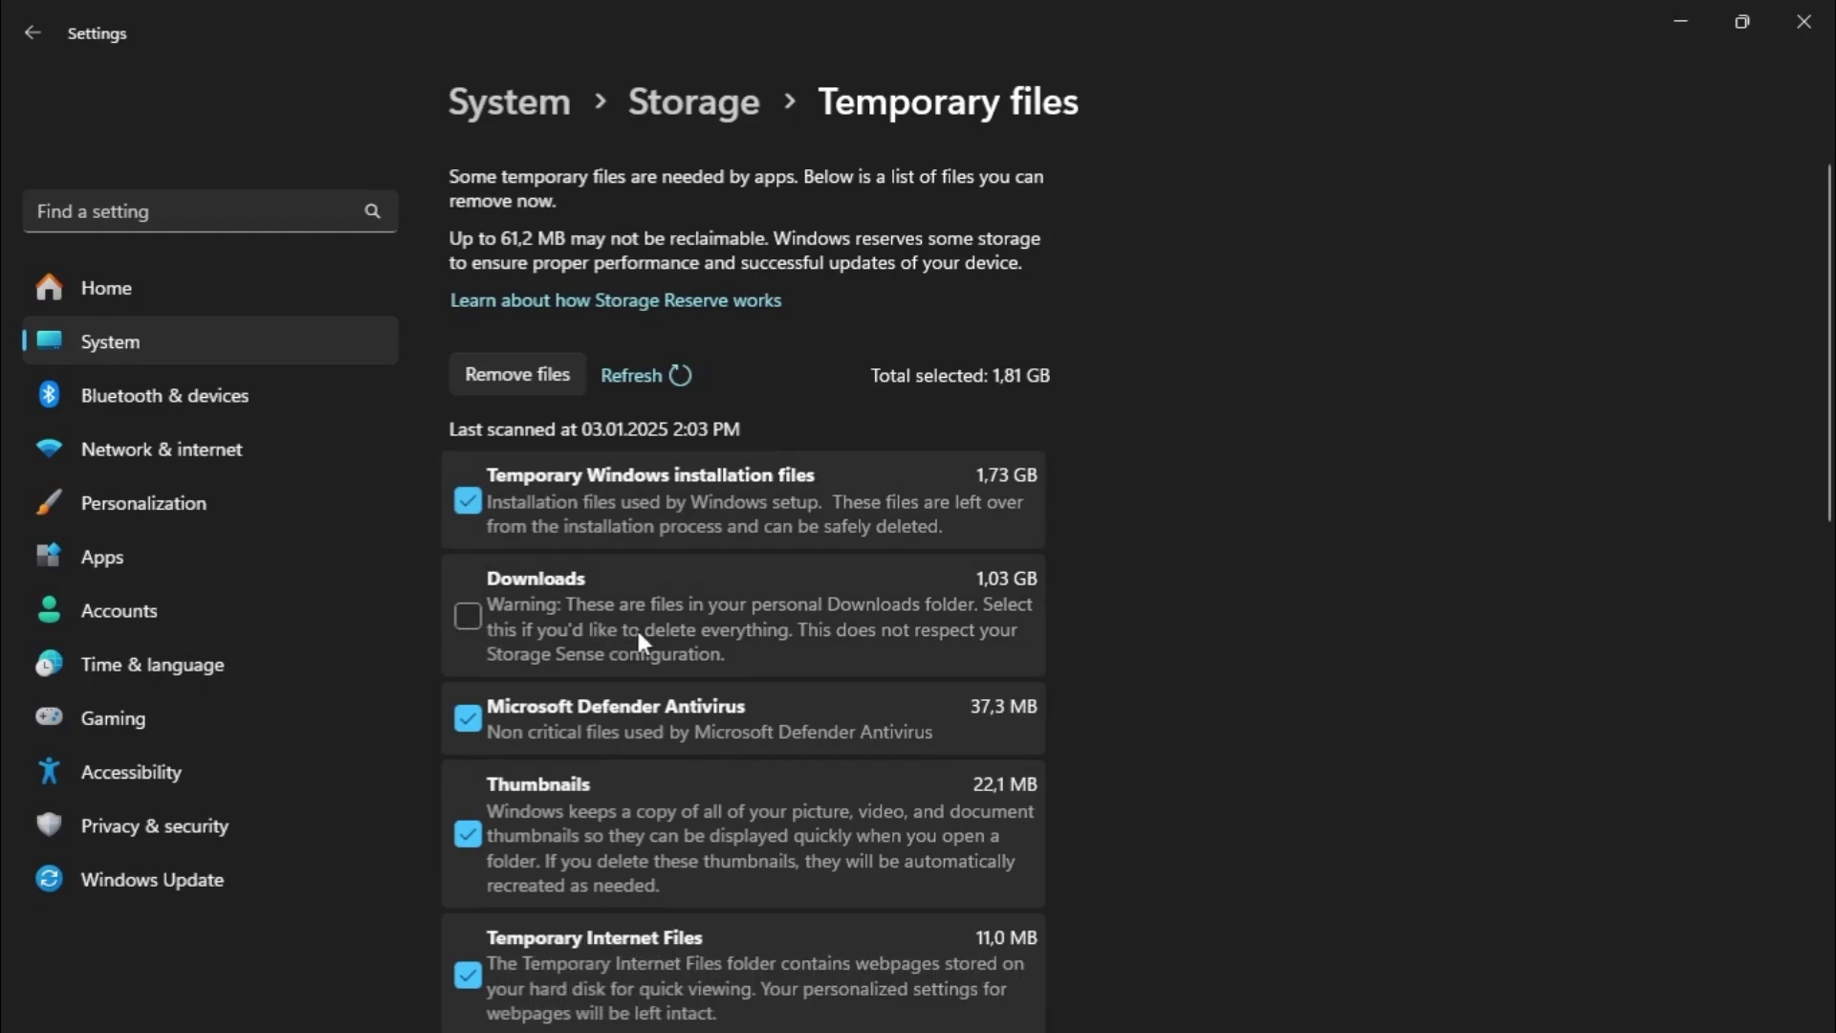
pyautogui.click(508, 377)
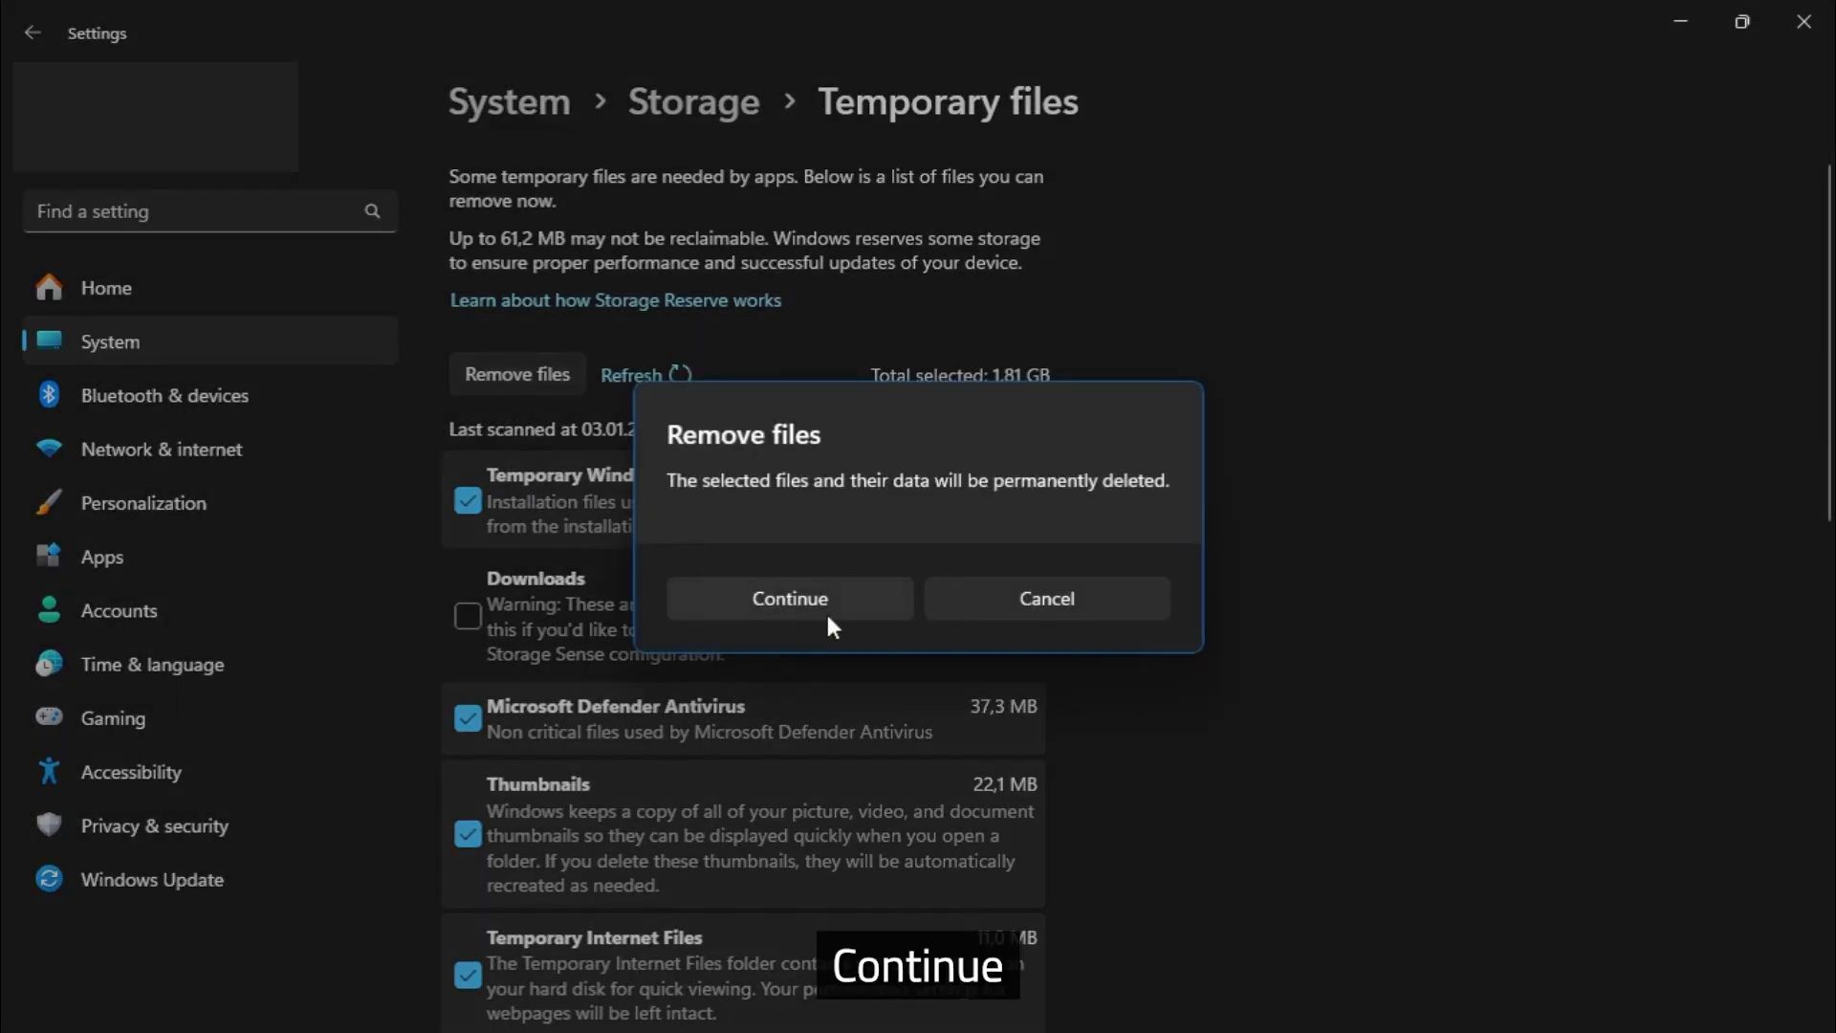
pyautogui.click(777, 597)
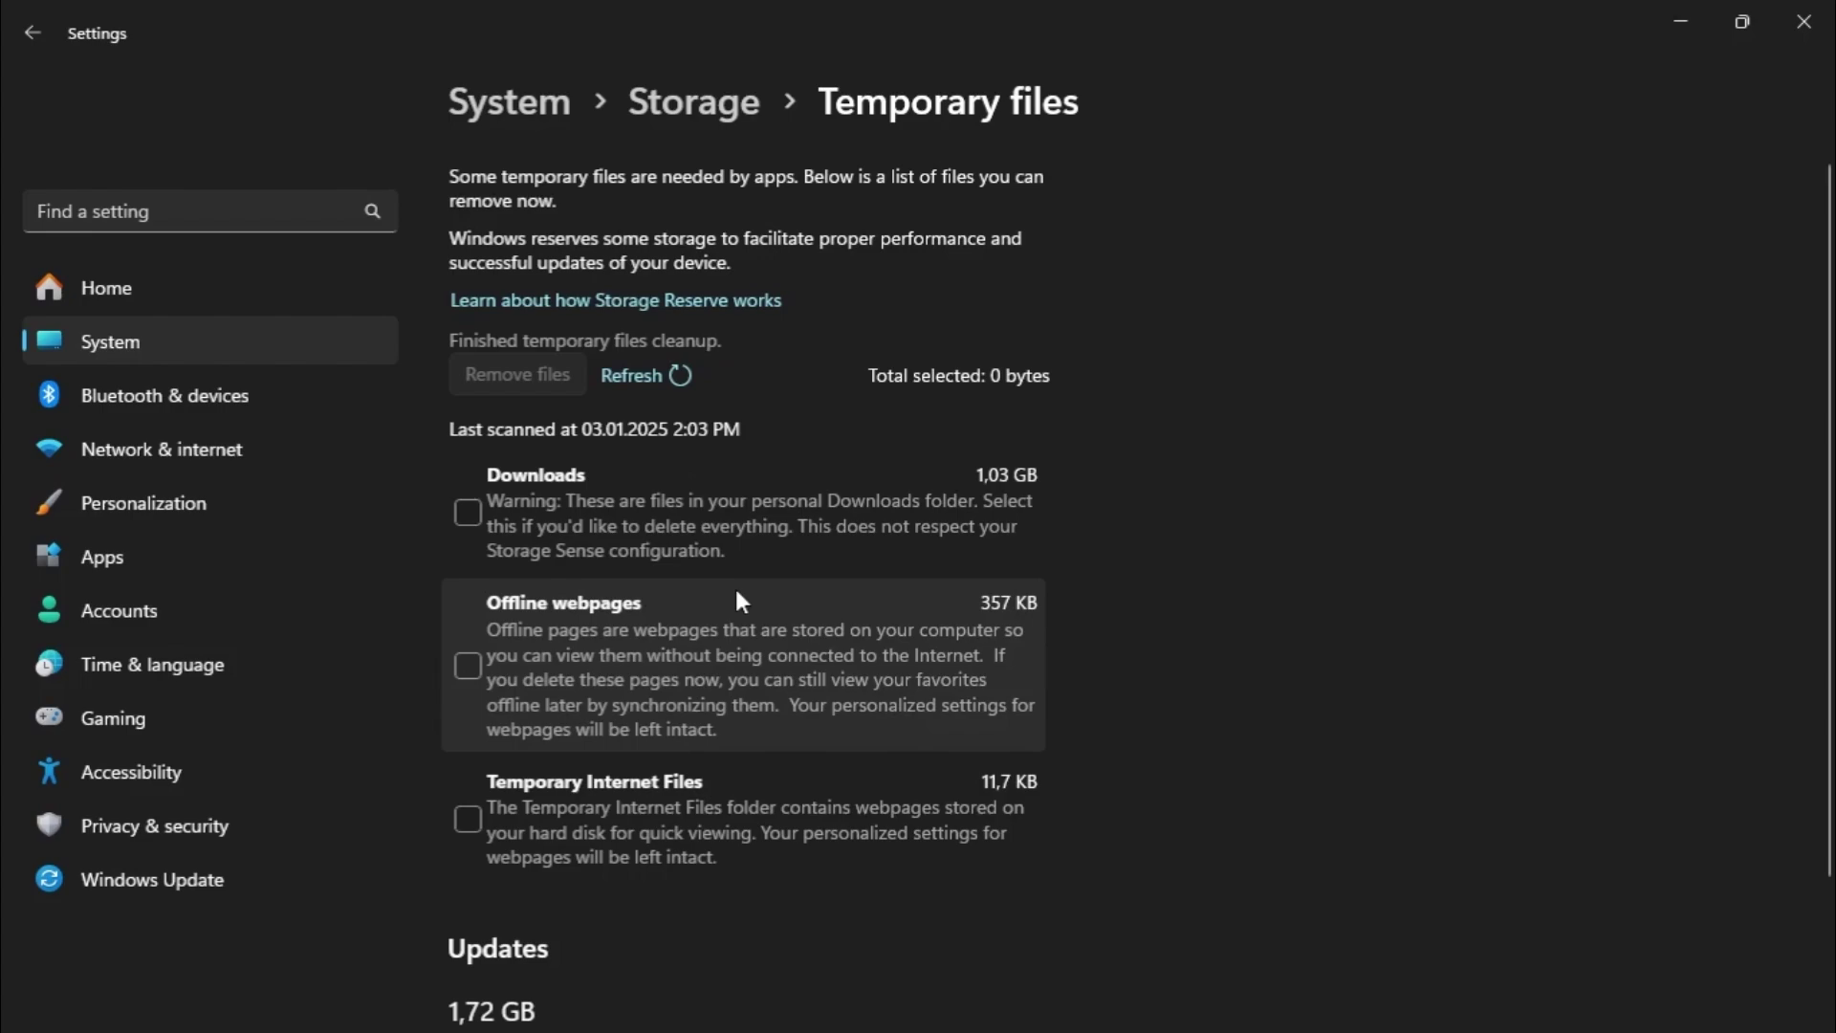